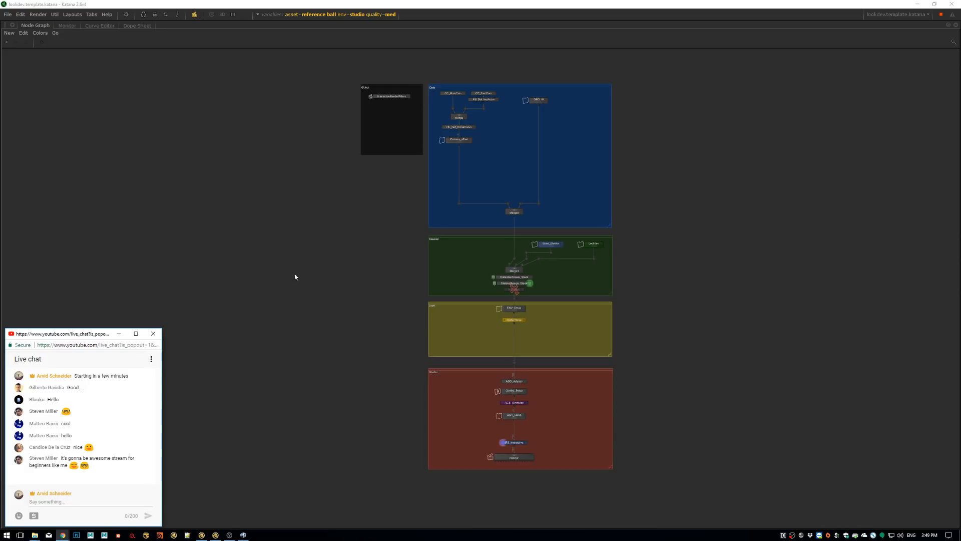
{"action": "key", "text": "alt+Tab"}
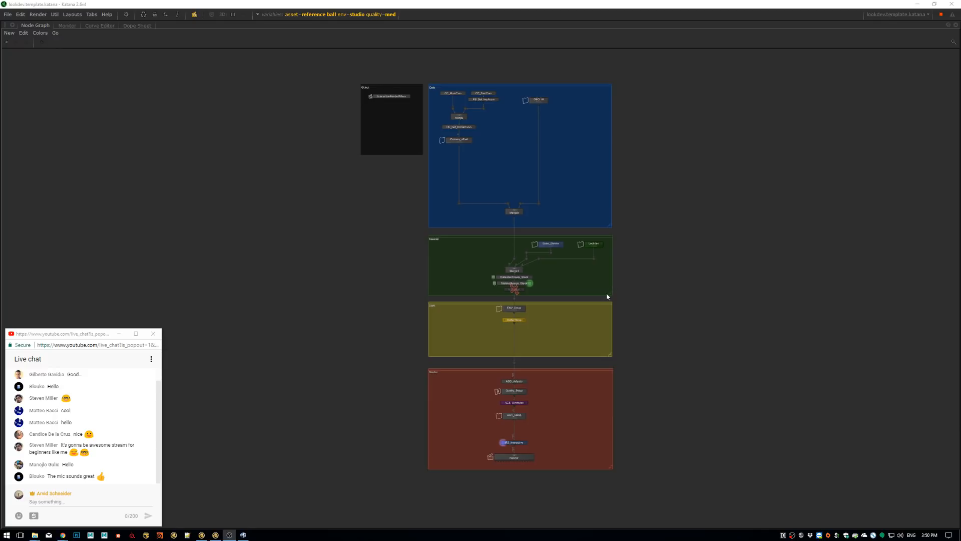
{"action": "middle_click_drag", "start_coordinate": [584, 247], "coordinate": [581, 261]}
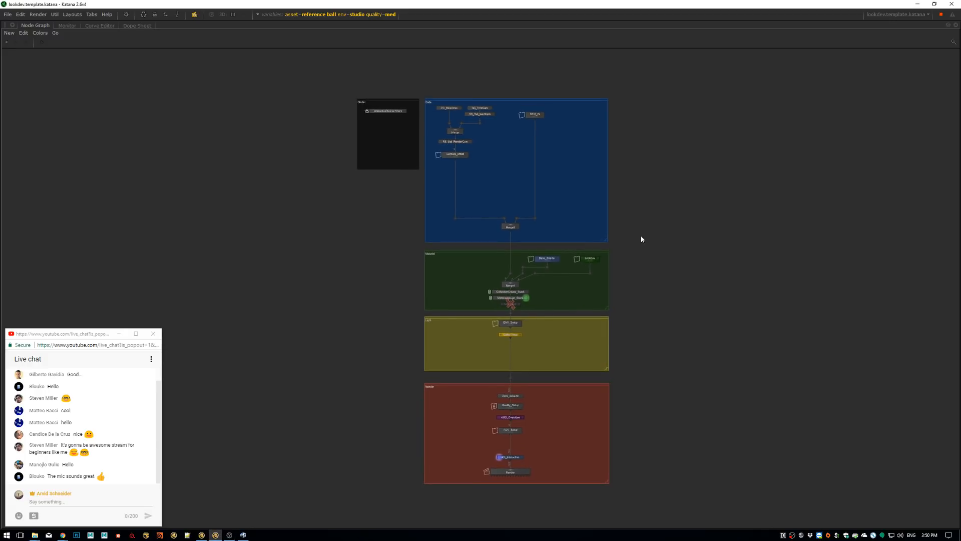
{"action": "scroll", "coordinate": [618, 182], "scroll_direction": "up", "scroll_amount": 4}
{"action": "middle_click_drag", "start_coordinate": [618, 182], "coordinate": [632, 239]}
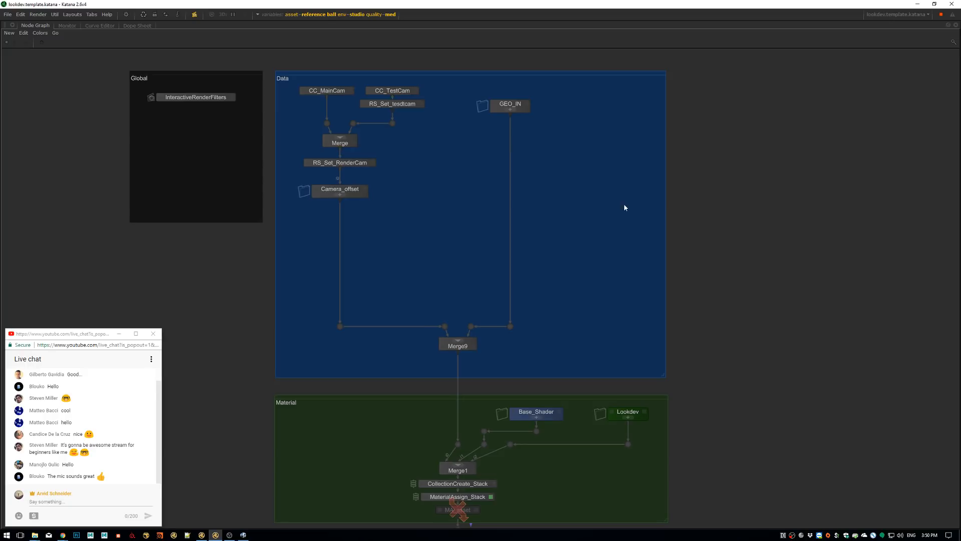
{"action": "middle_click_drag", "start_coordinate": [614, 209], "coordinate": [624, 225]}
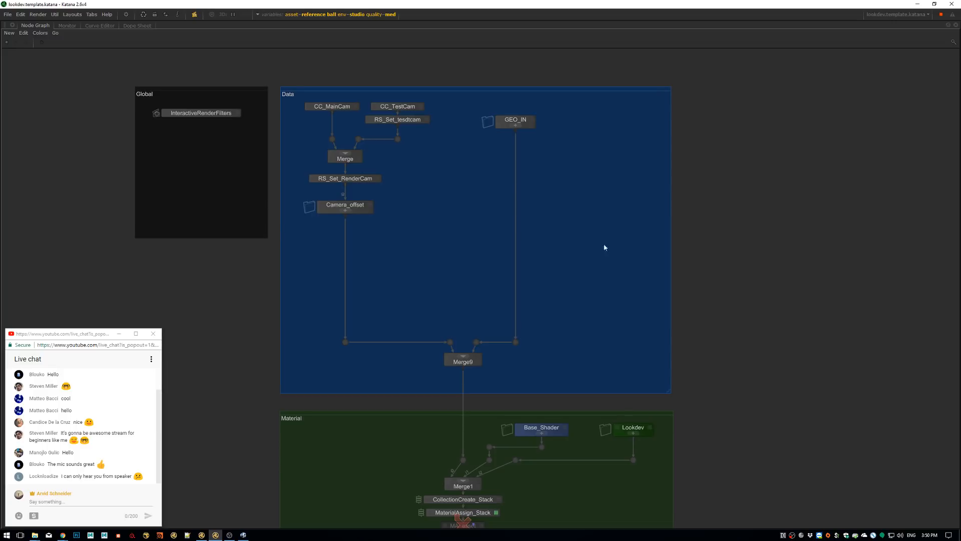
{"action": "left_click", "coordinate": [229, 535]}
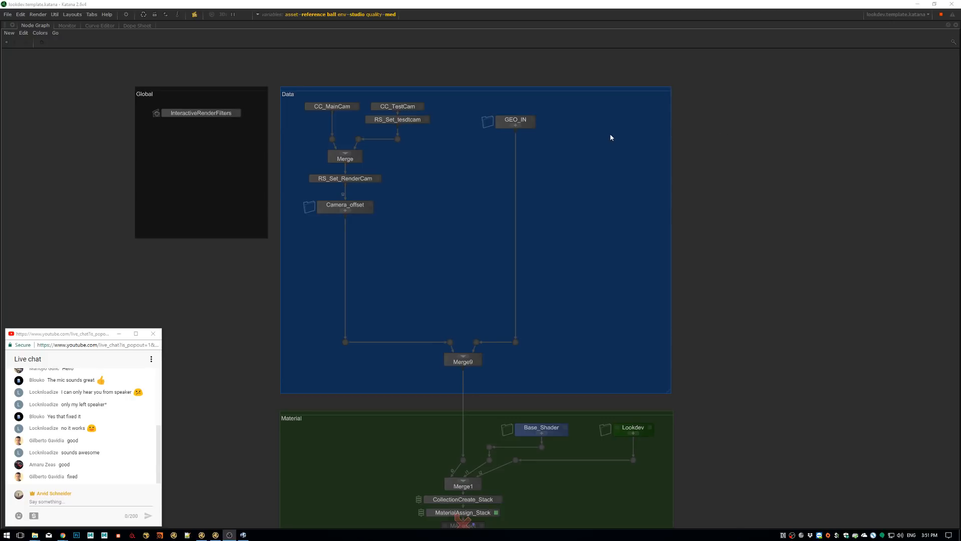
Review the asset, env and quality options of the global graph state variables, and the list of available interactive render filters
{"action": "left_click", "coordinate": [322, 15]}
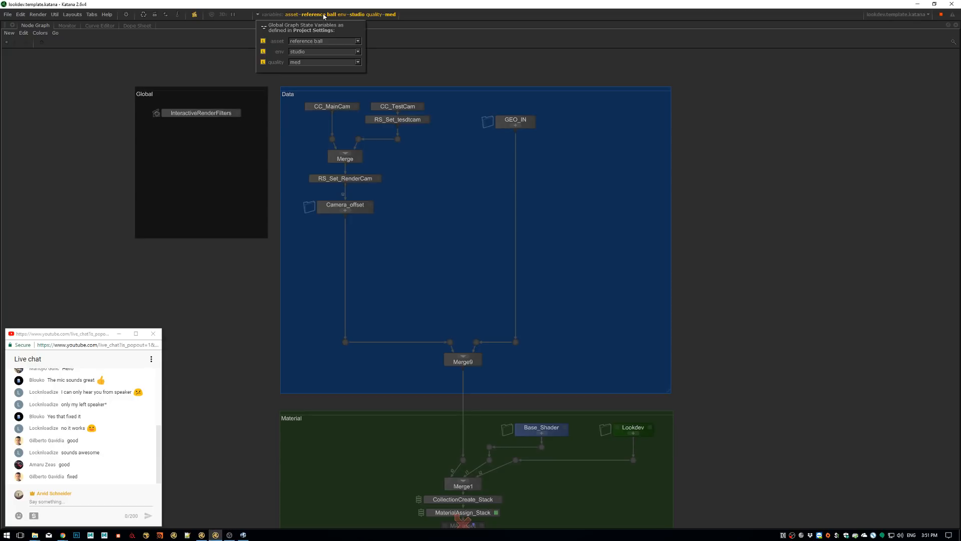
{"action": "left_click", "coordinate": [357, 41]}
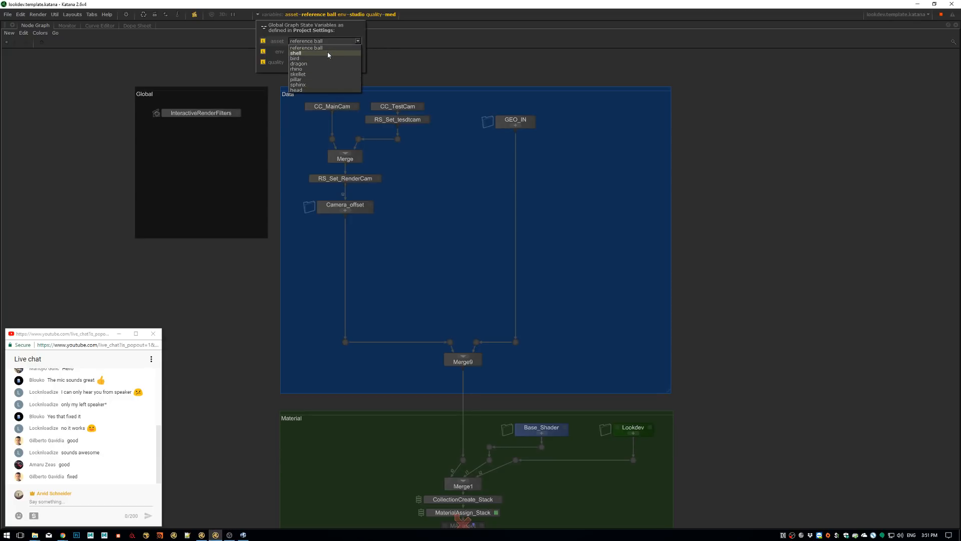
{"action": "left_click", "coordinate": [357, 41]}
{"action": "left_click", "coordinate": [359, 53]}
{"action": "left_click", "coordinate": [359, 53]}
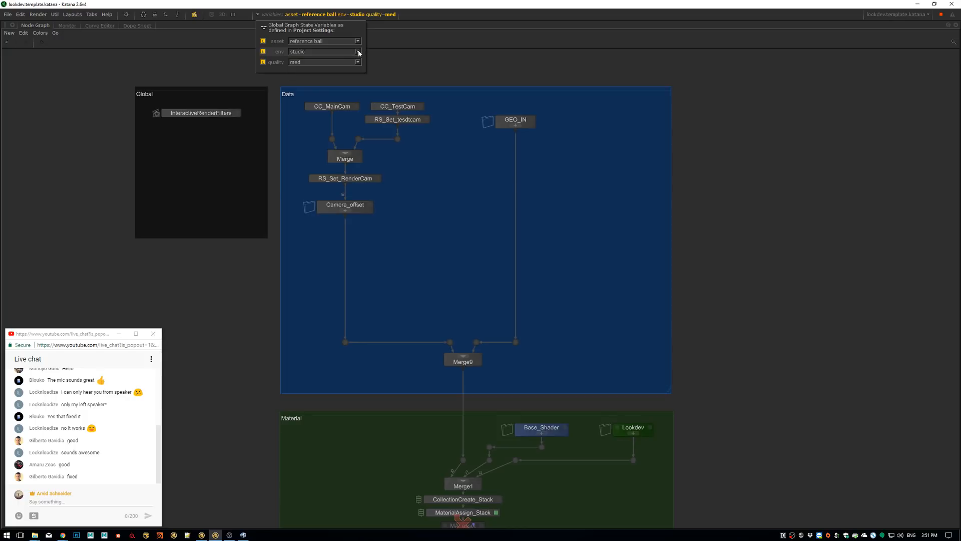
{"action": "left_click", "coordinate": [358, 62]}
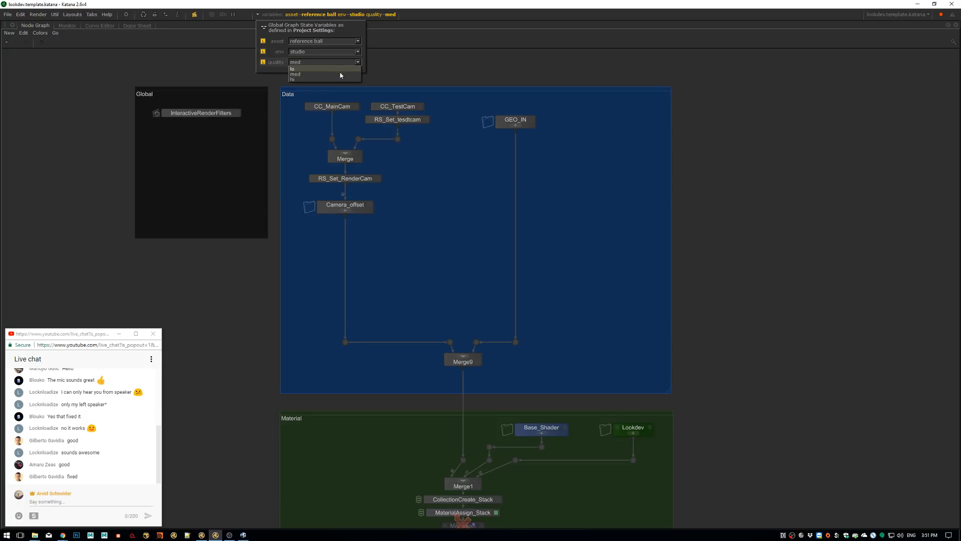
{"action": "left_click", "coordinate": [741, 177]}
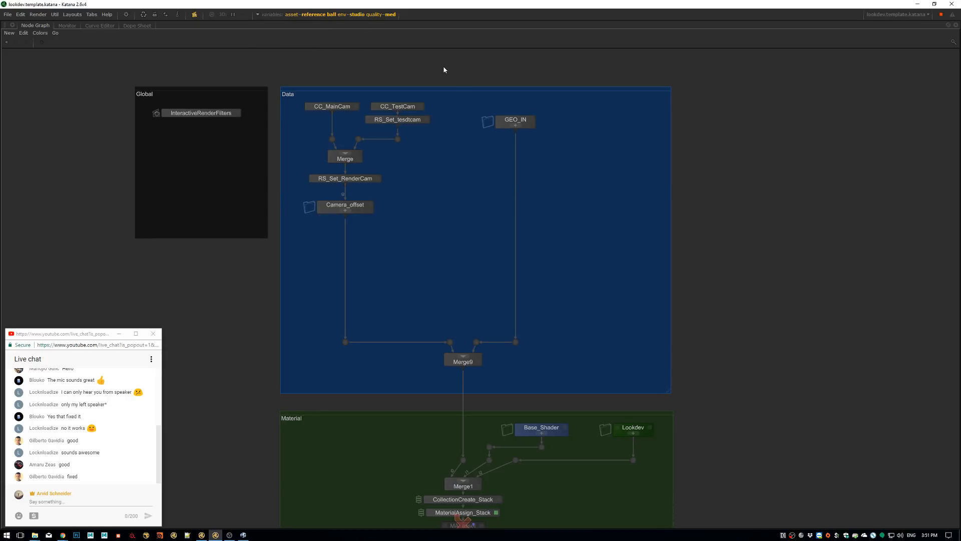
{"action": "left_click", "coordinate": [195, 15]}
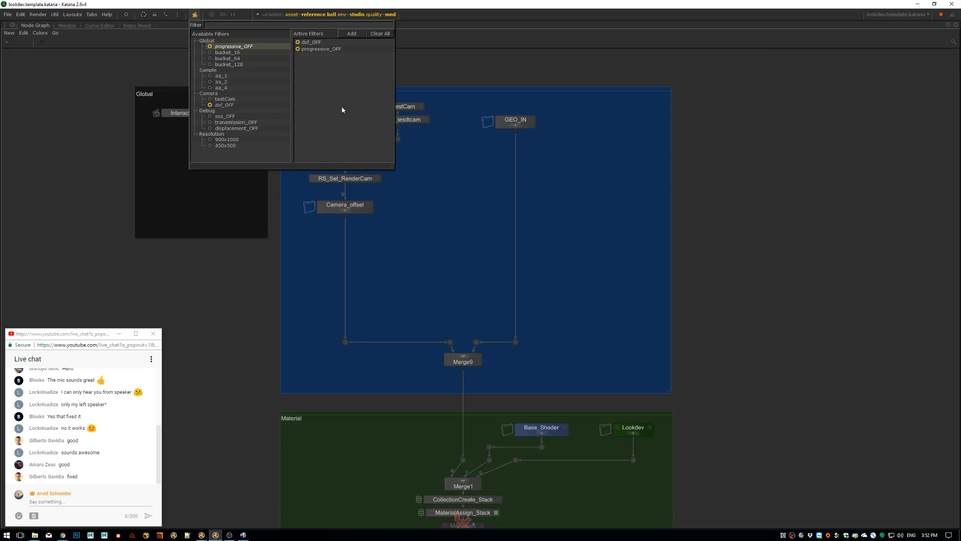
{"action": "left_click", "coordinate": [546, 65]}
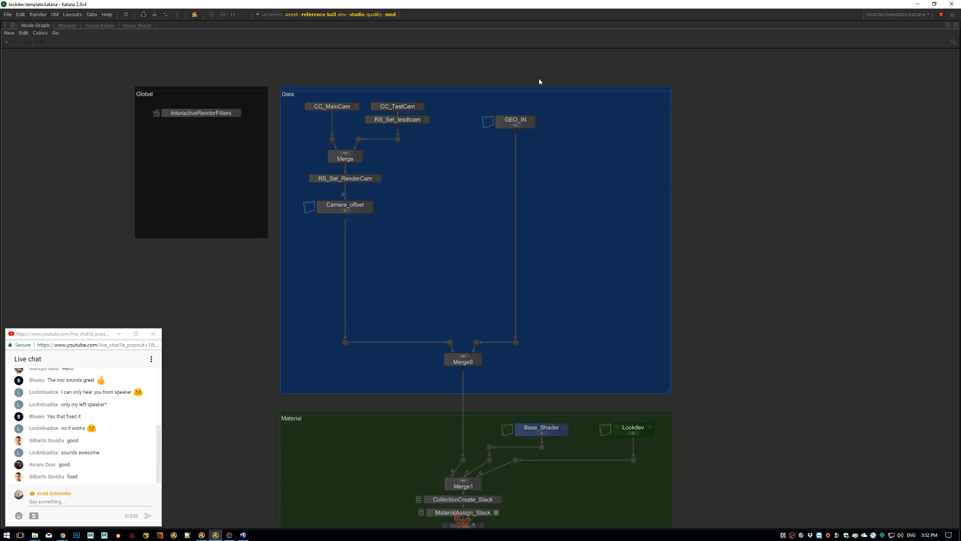
Open the parameters of the CC_MainCam camera node and of the CC_TestCam camera node for inspection
{"action": "middle_click_drag", "start_coordinate": [555, 252], "coordinate": [577, 151]}
{"action": "scroll", "coordinate": [601, 187], "scroll_direction": "down", "scroll_amount": 4}
{"action": "middle_click_drag", "start_coordinate": [587, 214], "coordinate": [513, 207]}
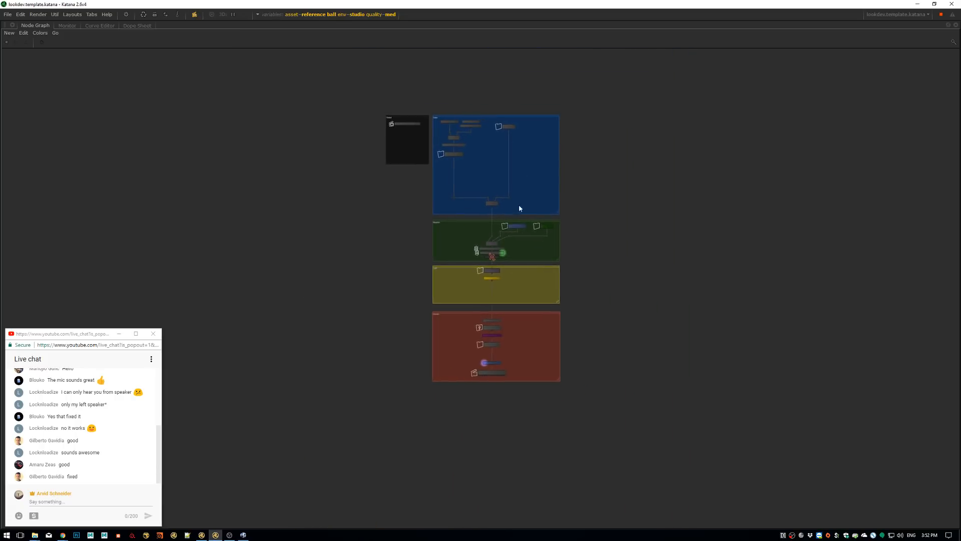
{"action": "scroll", "coordinate": [513, 206], "scroll_direction": "up", "scroll_amount": 4}
{"action": "middle_click_drag", "start_coordinate": [536, 152], "coordinate": [447, 191]}
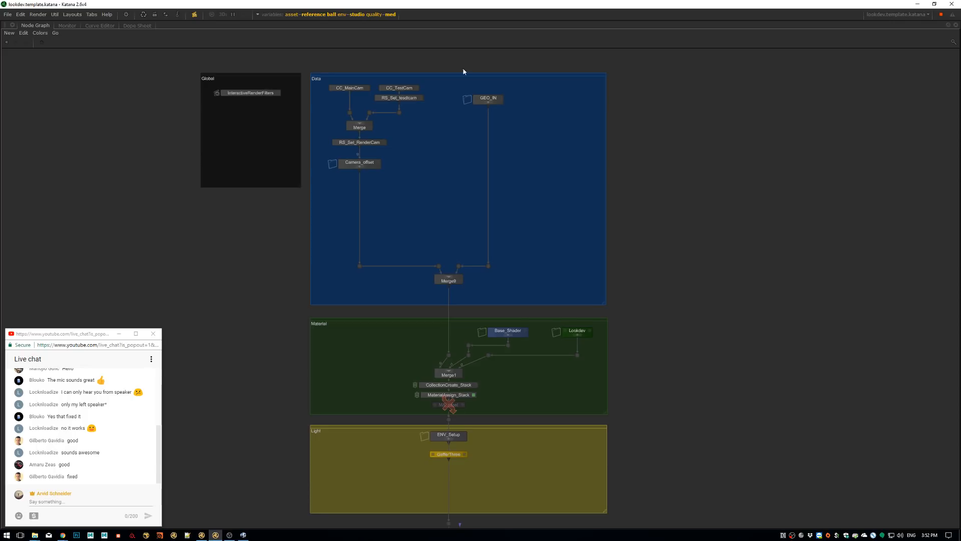
{"action": "scroll", "coordinate": [384, 142], "scroll_direction": "up", "scroll_amount": 5}
{"action": "scroll", "coordinate": [416, 200], "scroll_direction": "up", "scroll_amount": 2}
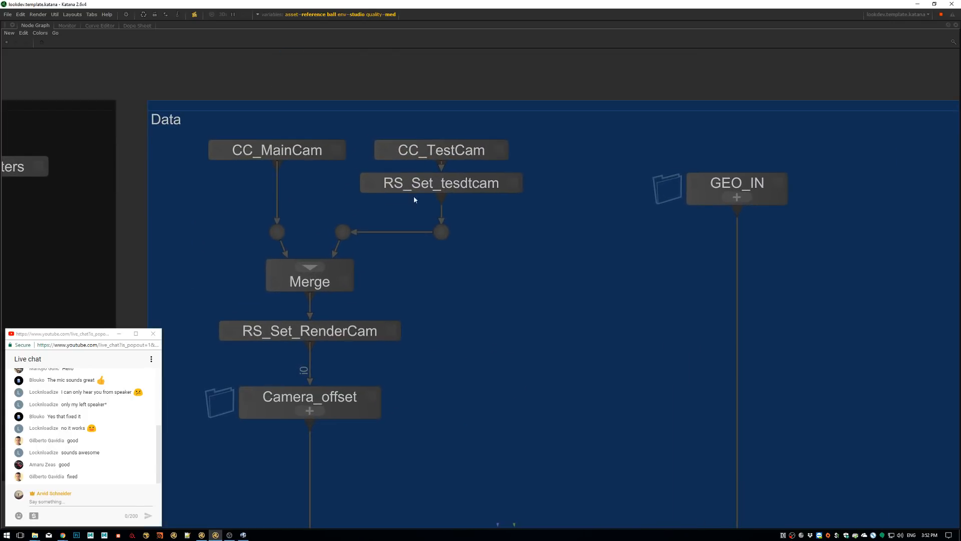
{"action": "scroll", "coordinate": [401, 207], "scroll_direction": "down", "scroll_amount": 6}
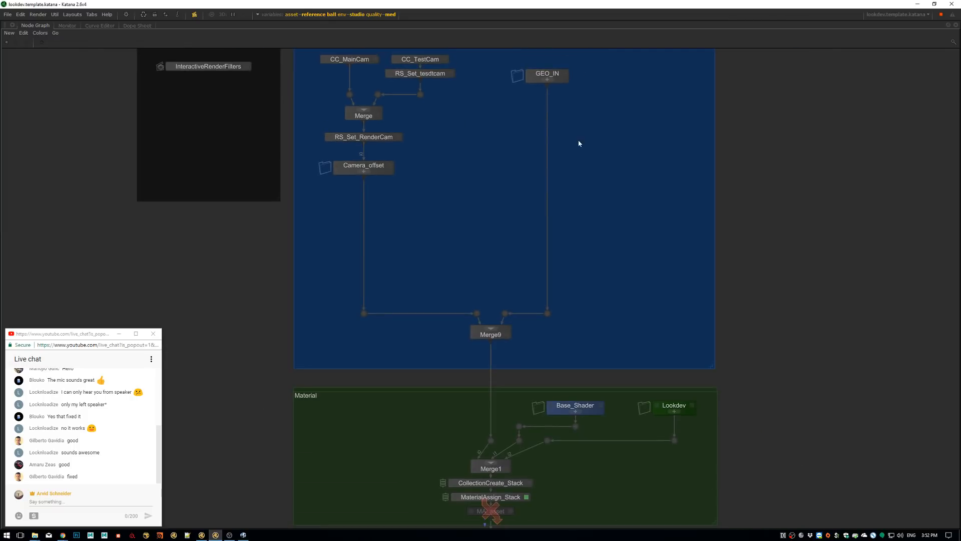
{"action": "middle_click_drag", "start_coordinate": [539, 212], "coordinate": [538, 212]}
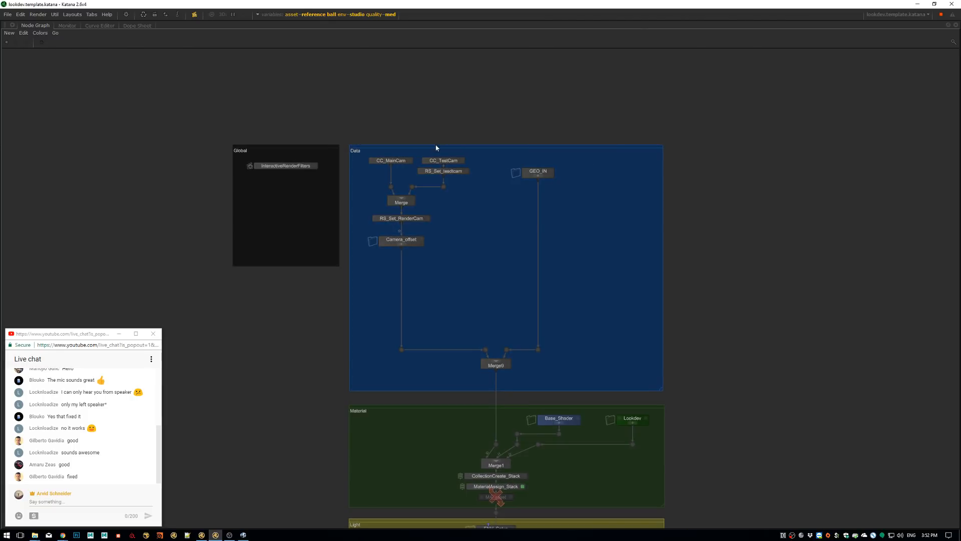
{"action": "scroll", "coordinate": [482, 189], "scroll_direction": "up", "scroll_amount": 3}
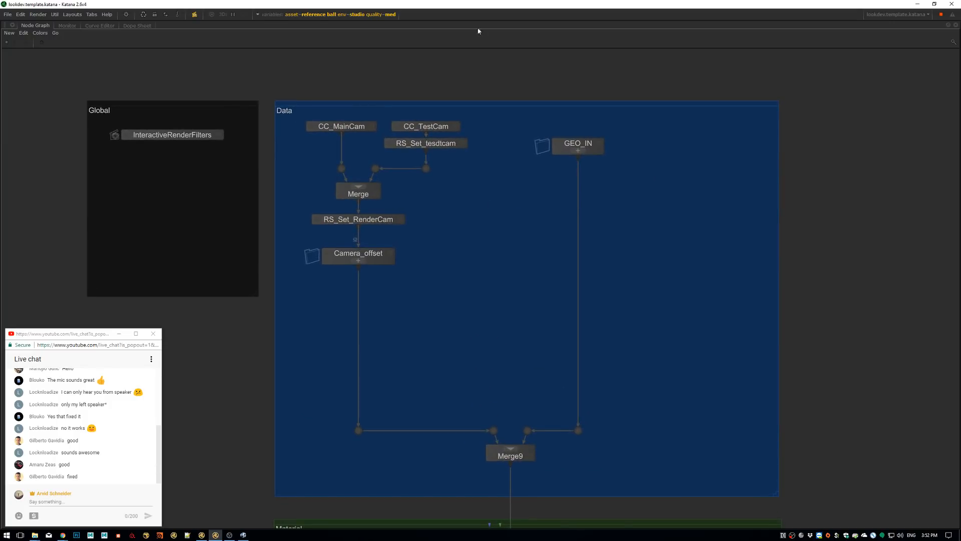
{"action": "scroll", "coordinate": [350, 116], "scroll_direction": "up", "scroll_amount": 2}
{"action": "scroll", "coordinate": [349, 114], "scroll_direction": "up", "scroll_amount": 3}
{"action": "mouse_move", "coordinate": [451, 180]}
{"action": "middle_mouse_down"}
{"action": "mouse_move", "coordinate": [487, 171]}
{"action": "mouse_move", "coordinate": [463, 166]}
{"action": "middle_mouse_up"}
{"action": "double_click", "coordinate": [402, 134]}
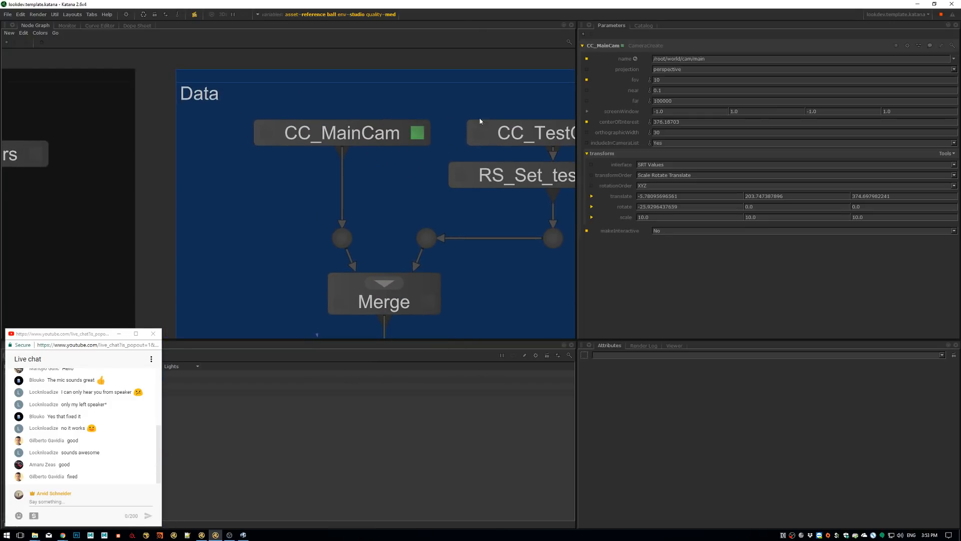
{"action": "middle_click_drag", "start_coordinate": [564, 138], "coordinate": [454, 122]}
{"action": "key", "text": "e"}
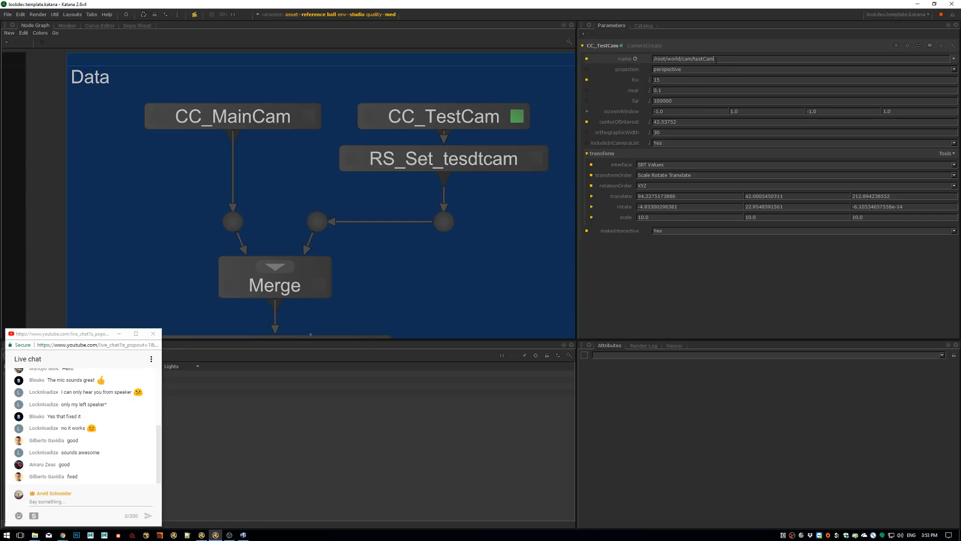
Correct the misspelled name of the render settings node below CC_TestCam to RS_Set_testcam
{"action": "left_click", "coordinate": [470, 167]}
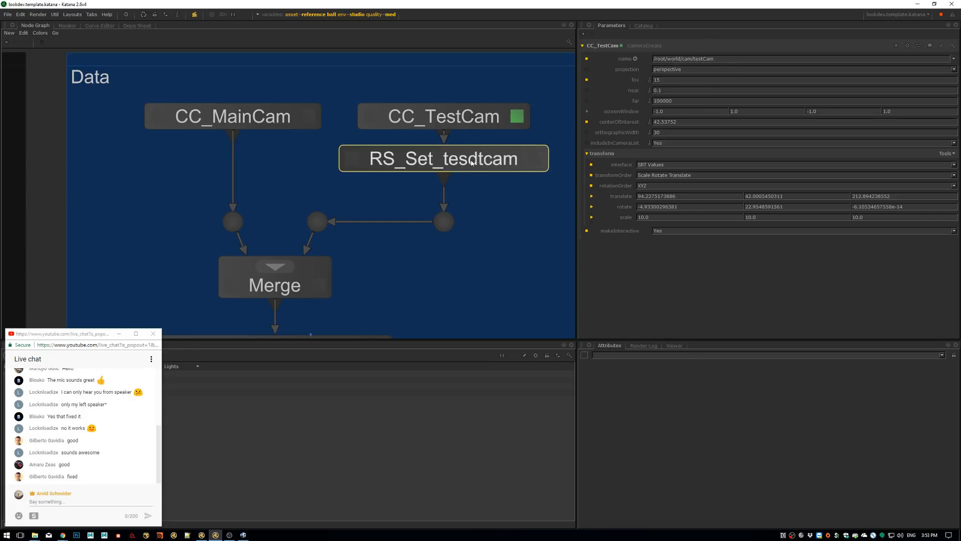
{"action": "double_click", "coordinate": [471, 162]}
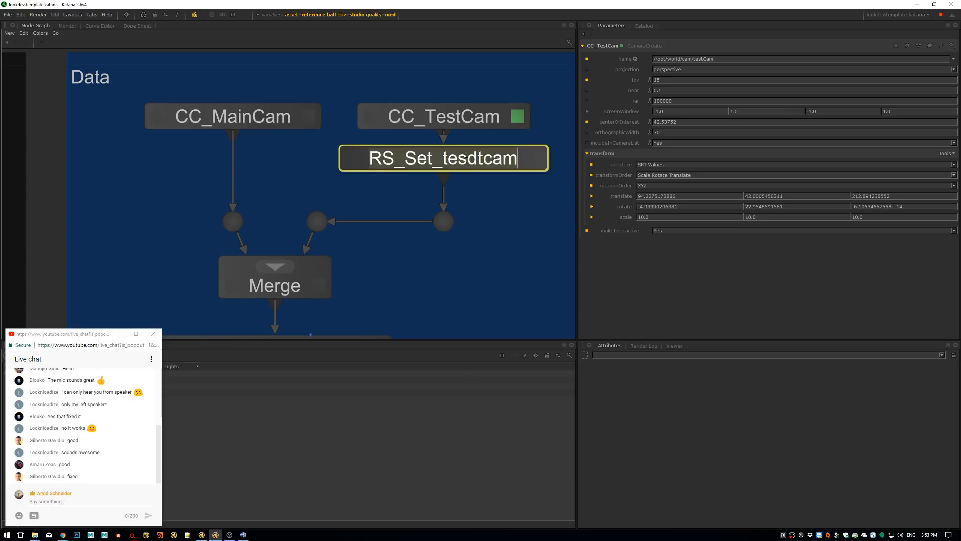
{"action": "key", "text": "Delete"}
{"action": "left_click", "coordinate": [484, 208]}
Move the live chat window off the Scene Graph and over to the Attributes area
{"action": "scroll", "coordinate": [477, 214], "scroll_direction": "down", "scroll_amount": 3}
{"action": "middle_click_drag", "start_coordinate": [375, 307], "coordinate": [397, 220]}
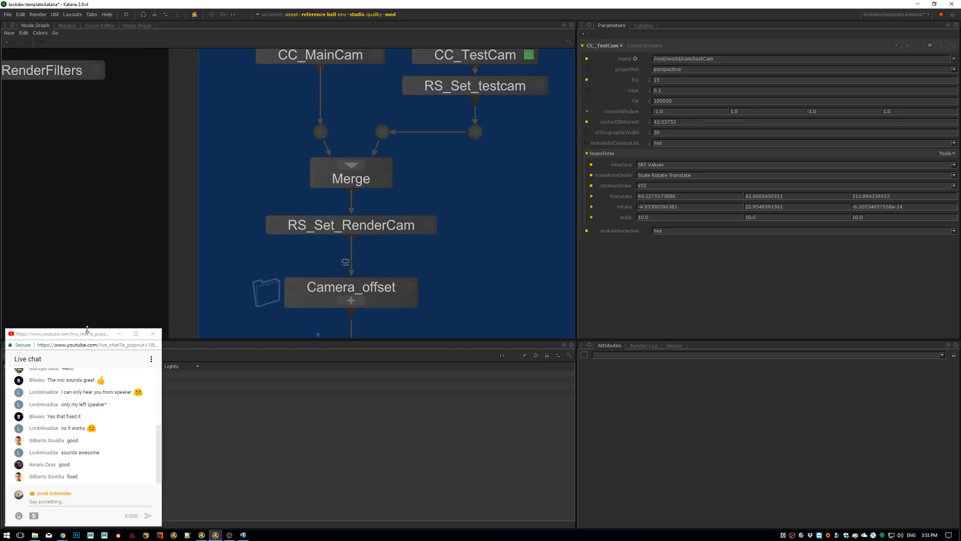
{"action": "left_click_drag", "start_coordinate": [80, 336], "coordinate": [877, 331]}
View the scene at the RS_Set_RenderCam node and expand world and cam in the Scene Graph to list the cameras
{"action": "scroll", "coordinate": [487, 166], "scroll_direction": "down", "scroll_amount": 3}
{"action": "middle_click_drag", "start_coordinate": [404, 234], "coordinate": [358, 246]}
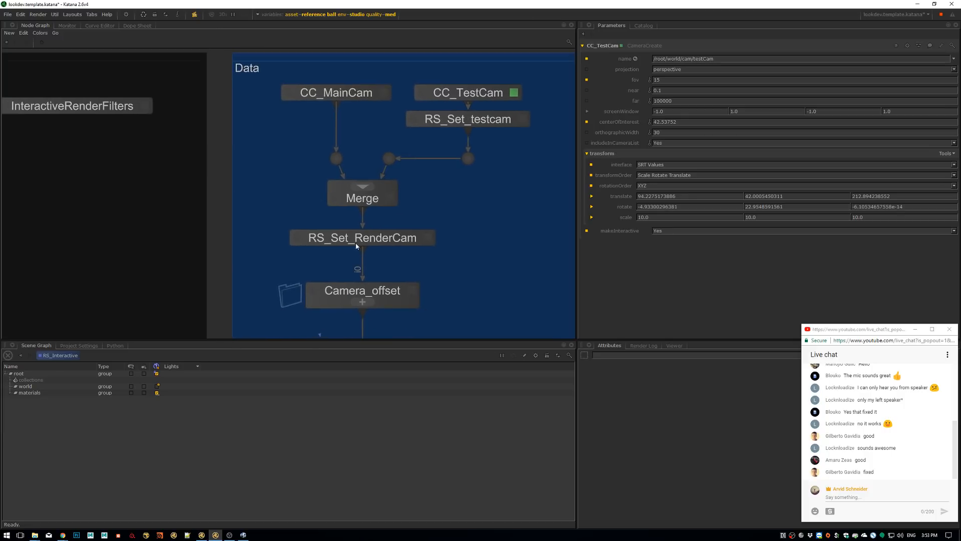
{"action": "key", "text": "v"}
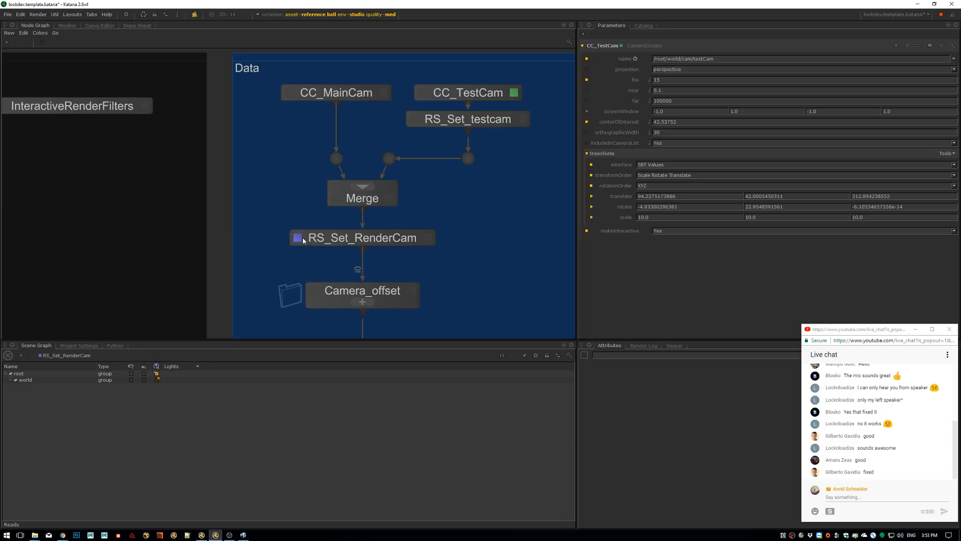
{"action": "left_click", "coordinate": [11, 380]}
{"action": "double_click", "coordinate": [23, 382]}
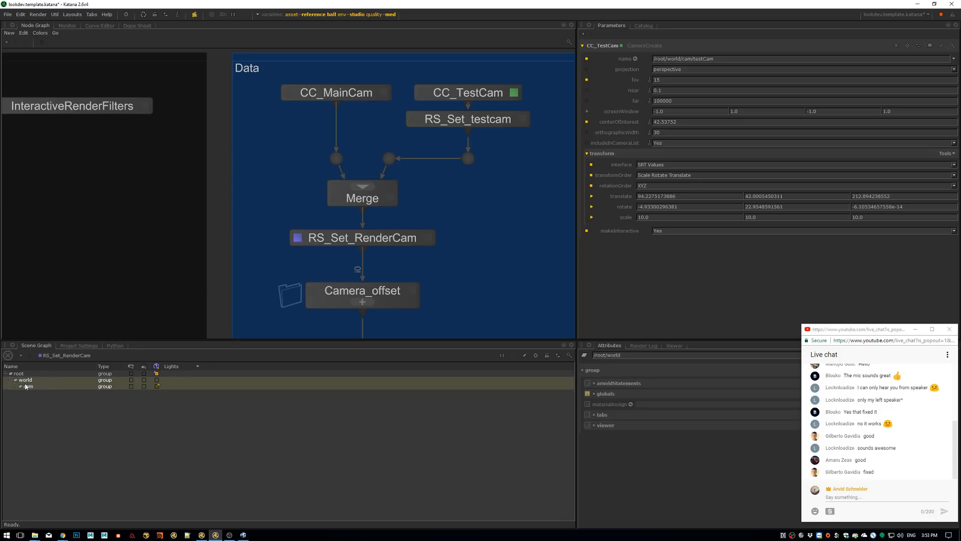
{"action": "double_click", "coordinate": [20, 387]}
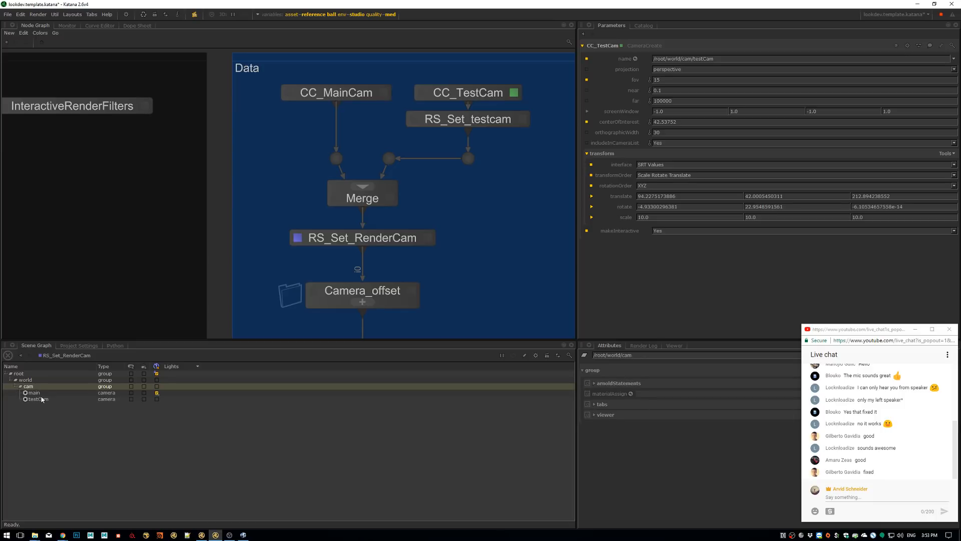
Examine the per-asset transform nodes and the camera switch inside the Camera_offset group, and close the group
{"action": "middle_click_drag", "start_coordinate": [375, 297], "coordinate": [367, 236]}
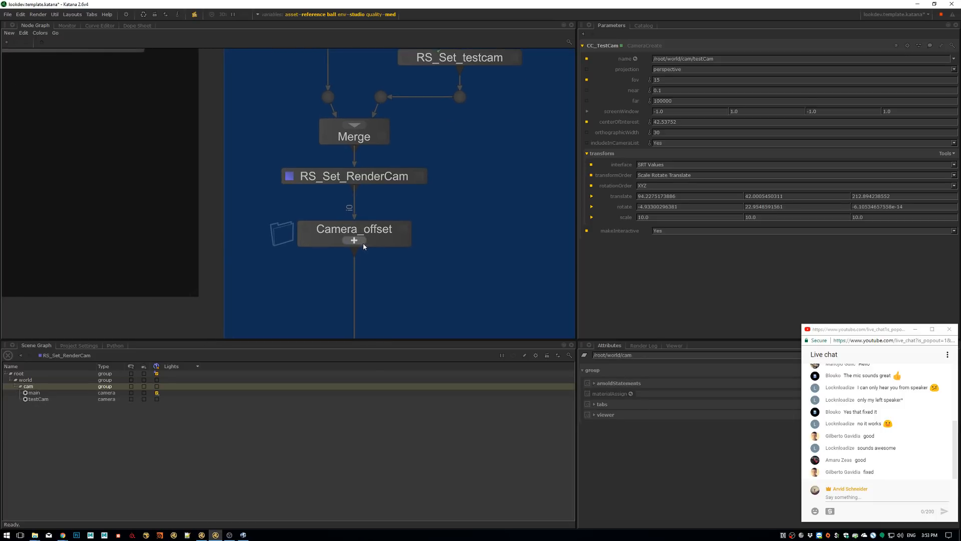
{"action": "left_click", "coordinate": [365, 241]}
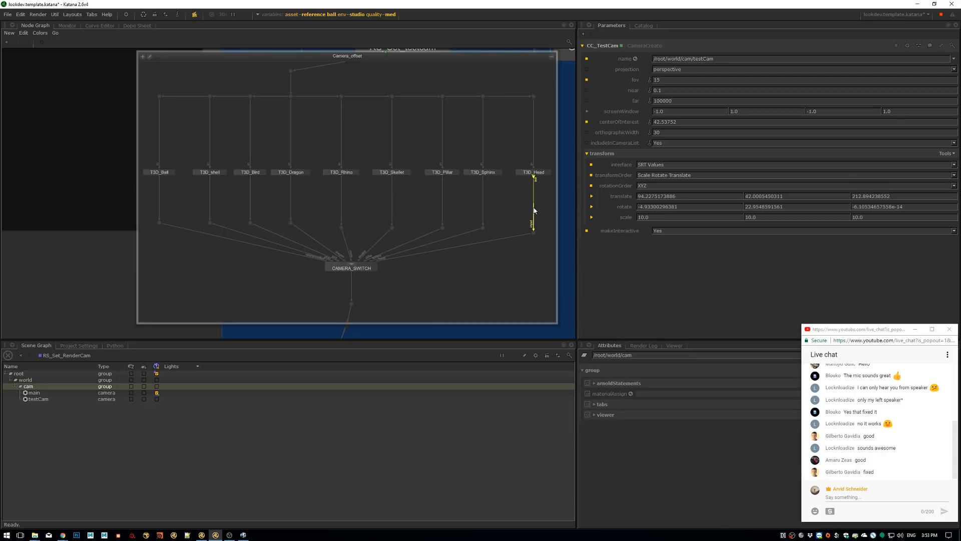
{"action": "left_click", "coordinate": [551, 57]}
Open the GEO_IN group and examine its Alembic input nodes and the per-asset transform nodes, including t3d_dragon
{"action": "scroll", "coordinate": [316, 184], "scroll_direction": "down", "scroll_amount": 5}
{"action": "middle_click_drag", "start_coordinate": [353, 179], "coordinate": [290, 189]}
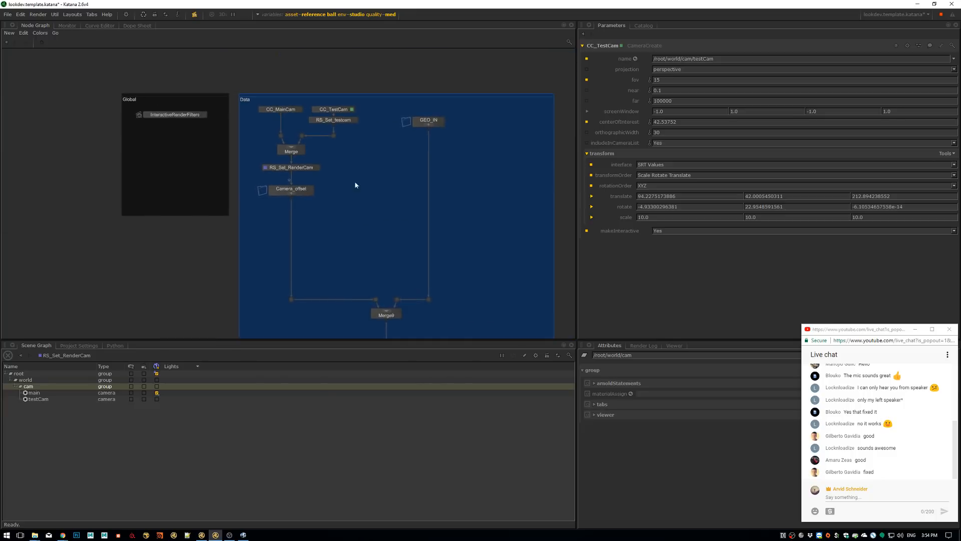
{"action": "scroll", "coordinate": [446, 123], "scroll_direction": "up", "scroll_amount": 5}
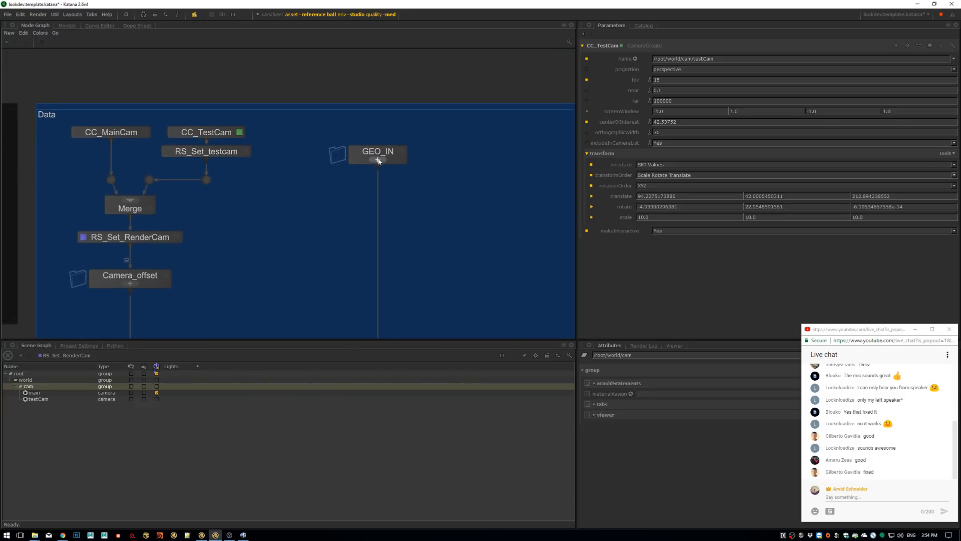
{"action": "left_click", "coordinate": [382, 160]}
{"action": "middle_click_drag", "start_coordinate": [296, 130], "coordinate": [251, 151]}
{"action": "middle_click_drag", "start_coordinate": [476, 147], "coordinate": [414, 167]}
{"action": "scroll", "coordinate": [414, 167], "scroll_direction": "down", "scroll_amount": 1}
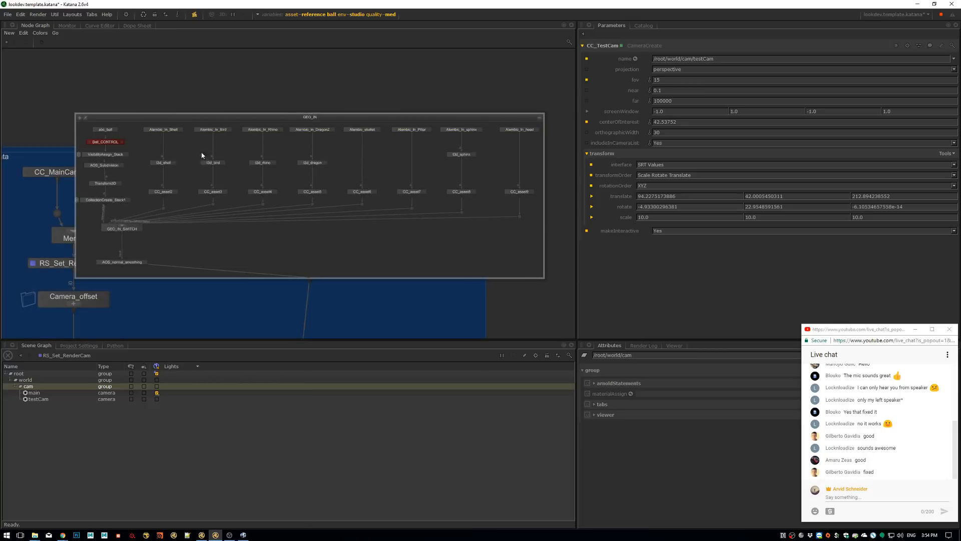
{"action": "middle_click_drag", "start_coordinate": [202, 155], "coordinate": [226, 149]}
{"action": "right_click_drag", "start_coordinate": [226, 149], "coordinate": [363, 153], "text": "alt"}
{"action": "left_click", "coordinate": [361, 146]}
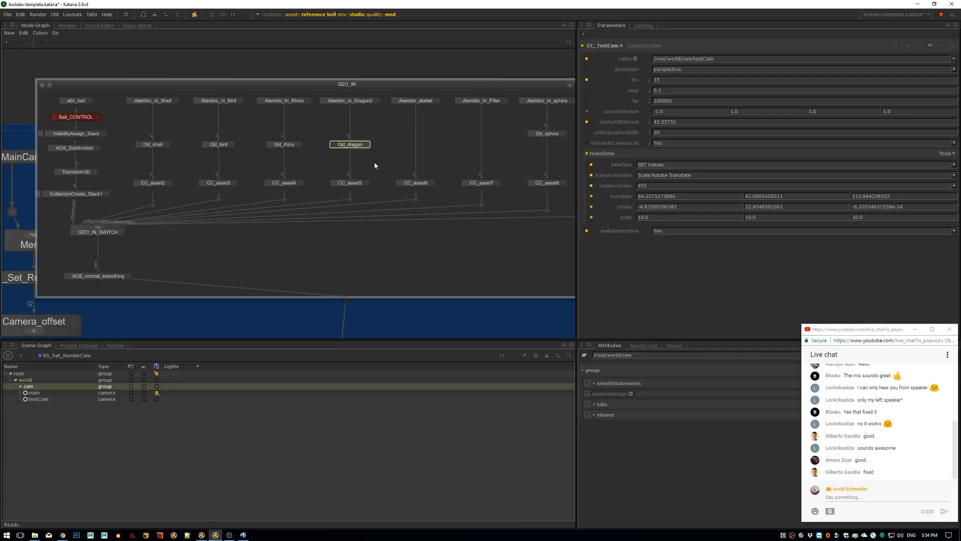
Open the parameters of the CC_asset8 collection node in the sphinx branch of the GEO_IN group
{"action": "right_click_drag", "start_coordinate": [398, 181], "coordinate": [385, 180], "text": "alt"}
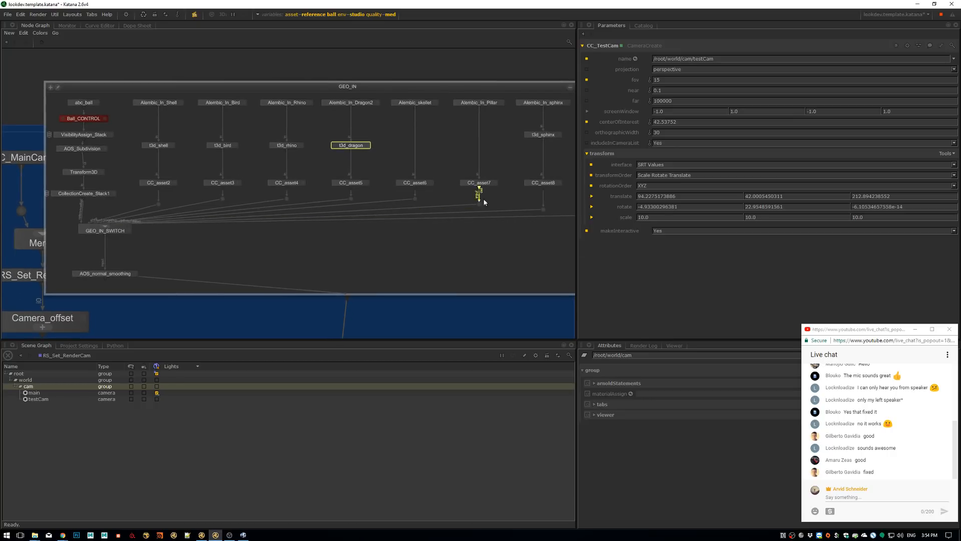
{"action": "middle_click_drag", "start_coordinate": [537, 192], "coordinate": [491, 192]}
{"action": "left_click", "coordinate": [504, 184]}
{"action": "key", "text": "Tab"}
{"action": "key", "text": "Escape"}
{"action": "key", "text": "e"}
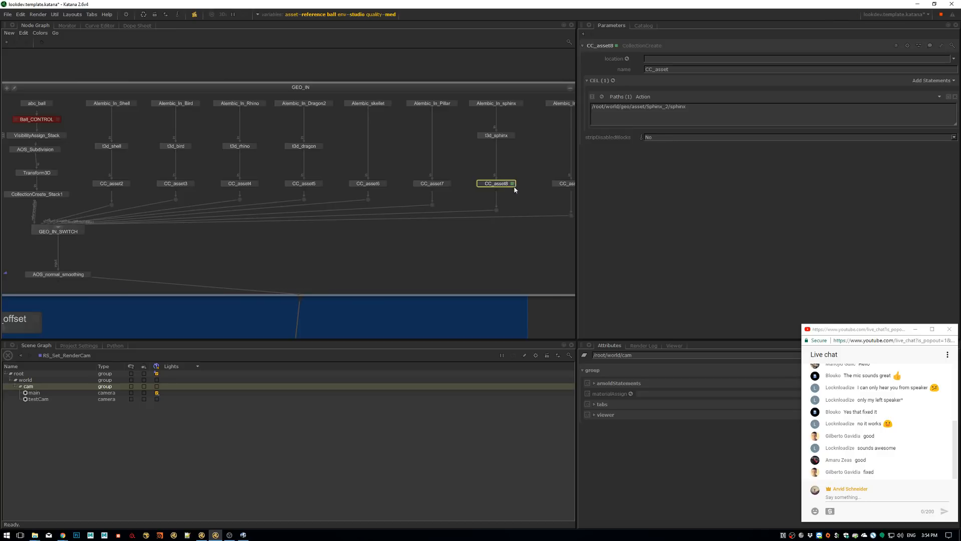
Open the GEO_IN_SWITCH parameters, check the global graph state variables, and expand the switch's patterns
{"action": "middle_click_drag", "start_coordinate": [214, 225], "coordinate": [354, 230]}
{"action": "middle_click_drag", "start_coordinate": [256, 259], "coordinate": [312, 227]}
{"action": "scroll", "coordinate": [245, 219], "scroll_direction": "up", "scroll_amount": 5}
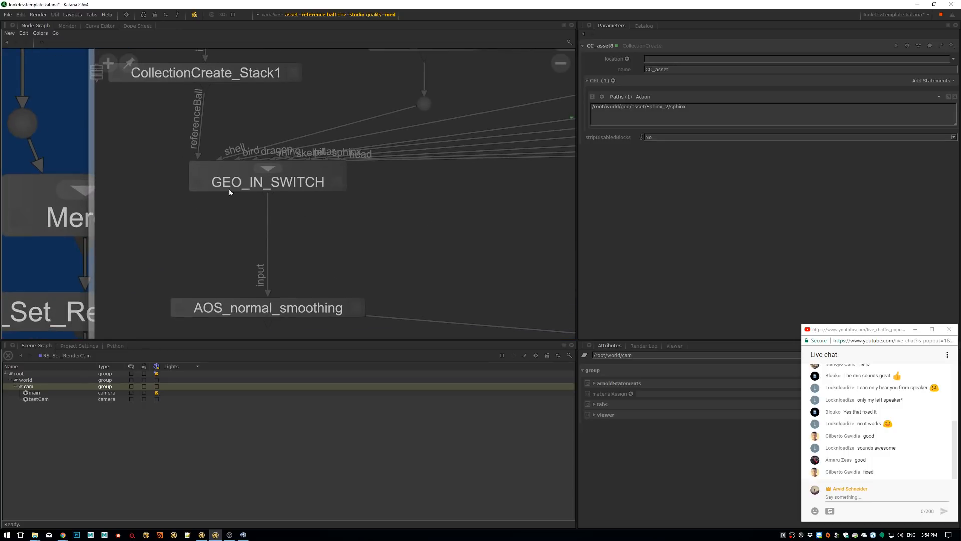
{"action": "double_click", "coordinate": [297, 186]}
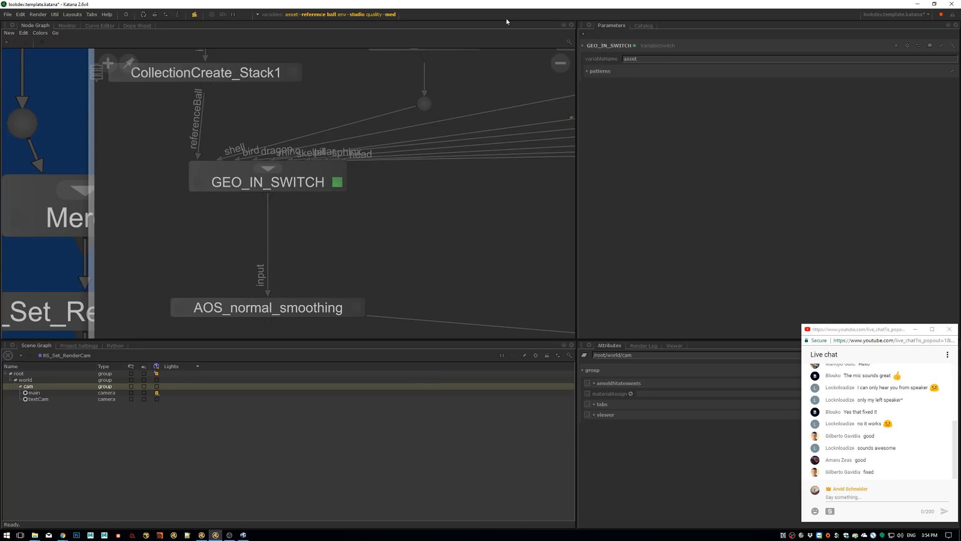
{"action": "left_click", "coordinate": [371, 19]}
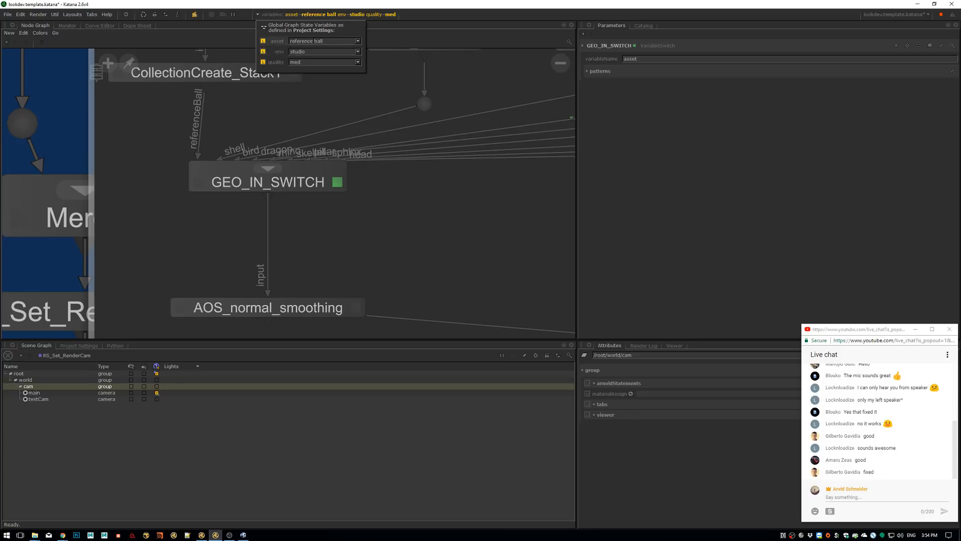
{"action": "left_click", "coordinate": [588, 72]}
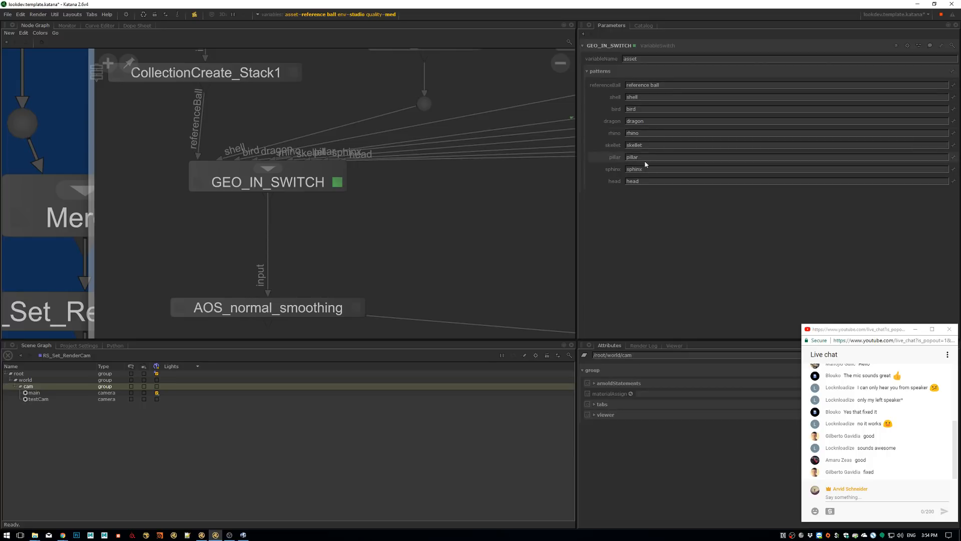
Set the global asset variable to dragon and collapse the GEO_IN group
{"action": "middle_click_drag", "start_coordinate": [468, 185], "coordinate": [440, 216]}
{"action": "scroll", "coordinate": [415, 247], "scroll_direction": "down", "scroll_amount": 5}
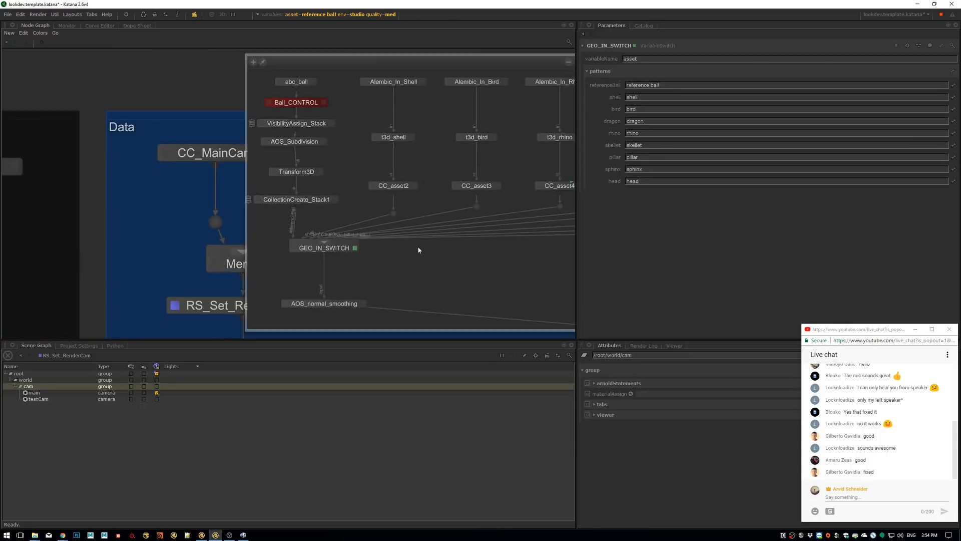
{"action": "left_click", "coordinate": [322, 14]}
{"action": "left_click", "coordinate": [358, 41]}
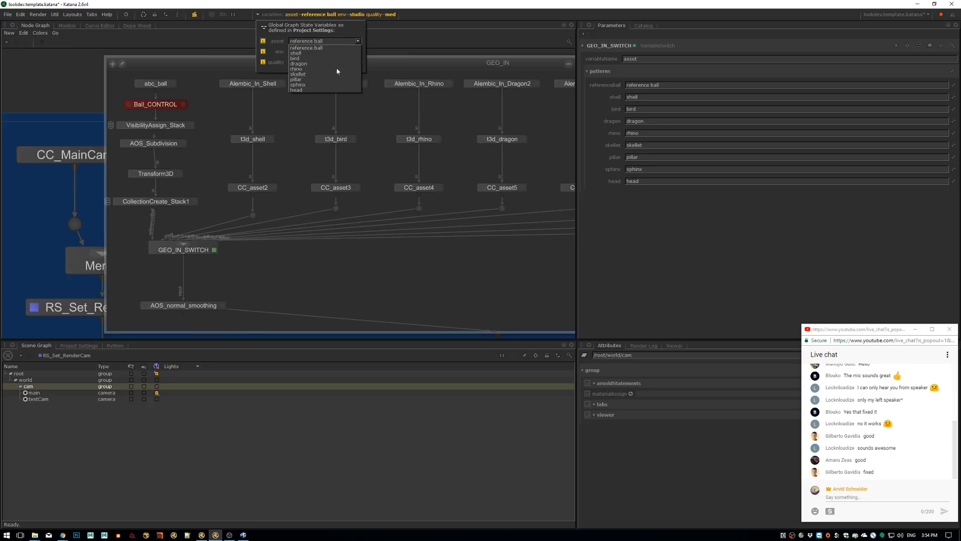
{"action": "left_click", "coordinate": [326, 64]}
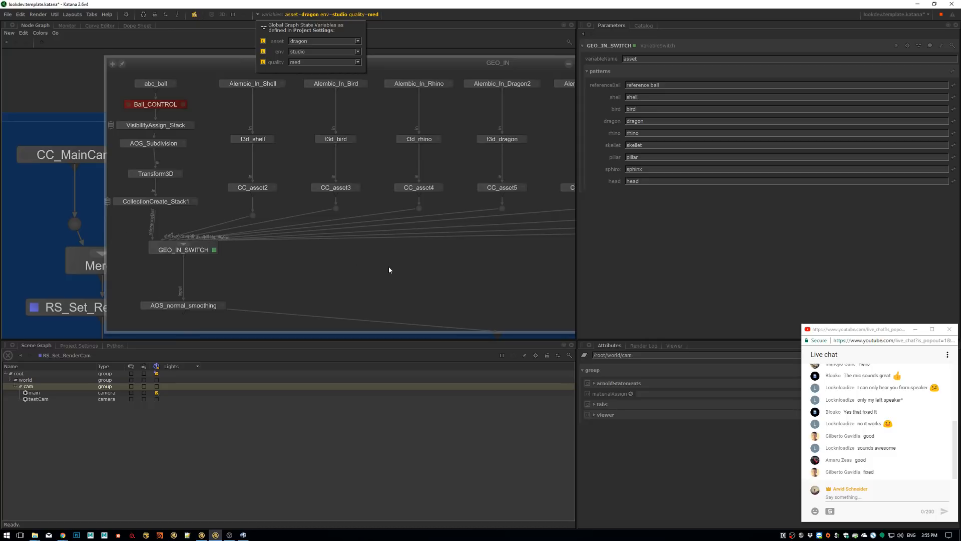
{"action": "left_click", "coordinate": [568, 64]}
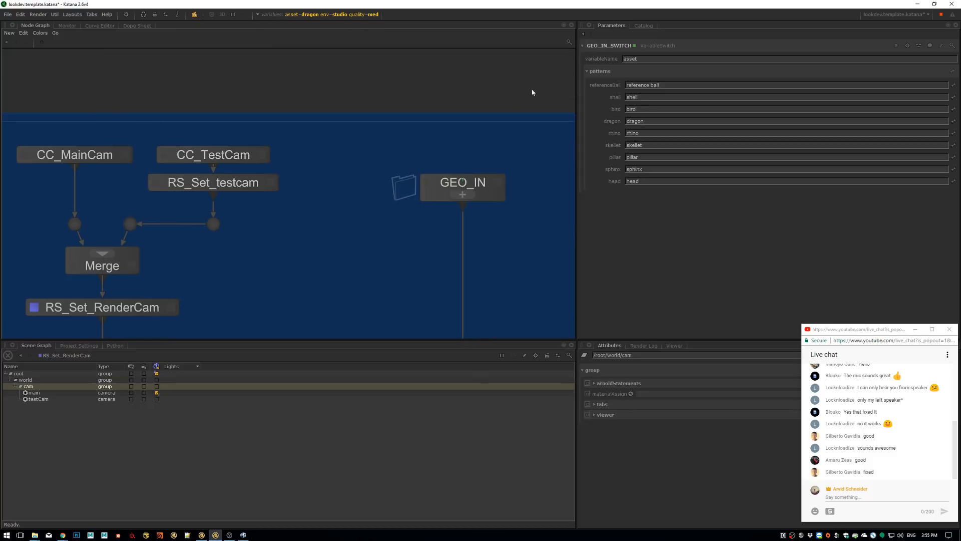
Follow the node graph from the camera and GEO_IN branches through Merge9 to the Base_Shader and Lookdev groups in the Material backdrop
{"action": "middle_click_drag", "start_coordinate": [359, 264], "coordinate": [382, 157]}
{"action": "scroll", "coordinate": [390, 175], "scroll_direction": "down", "scroll_amount": 2}
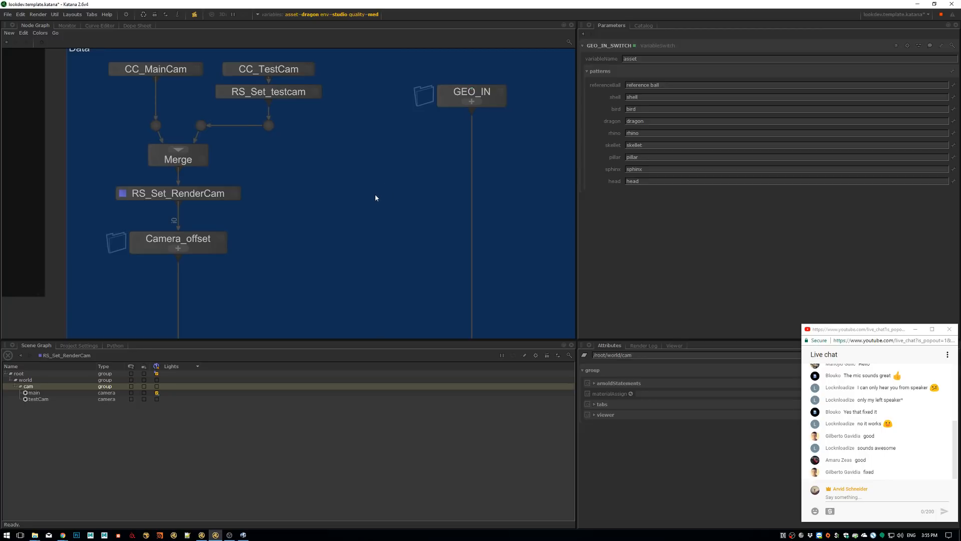
{"action": "middle_click_drag", "start_coordinate": [363, 202], "coordinate": [363, 83]}
{"action": "middle_click_drag", "start_coordinate": [477, 259], "coordinate": [375, 316]}
{"action": "middle_click_drag", "start_coordinate": [402, 107], "coordinate": [417, 191]}
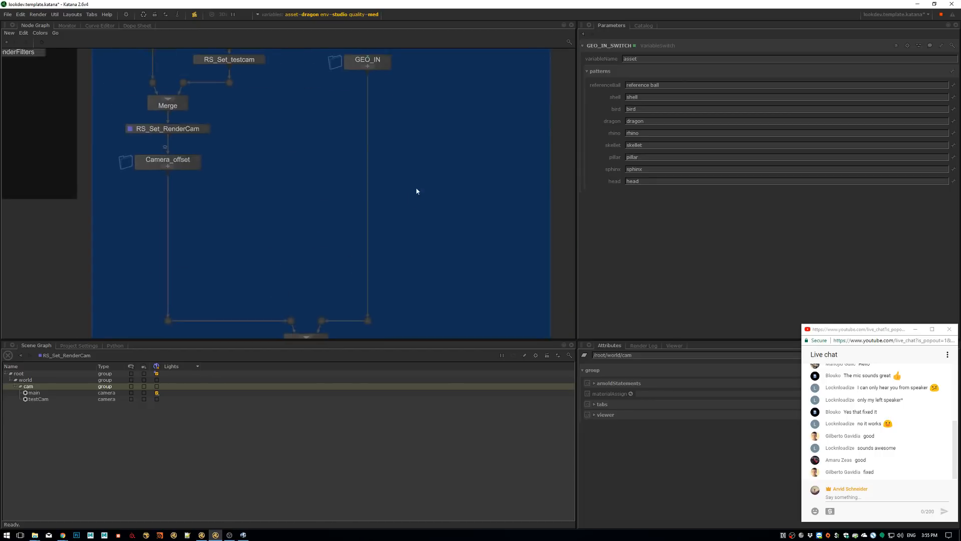
{"action": "scroll", "coordinate": [415, 191], "scroll_direction": "down", "scroll_amount": 3}
{"action": "middle_click_drag", "start_coordinate": [365, 279], "coordinate": [382, 94]}
{"action": "scroll", "coordinate": [389, 151], "scroll_direction": "up", "scroll_amount": 5}
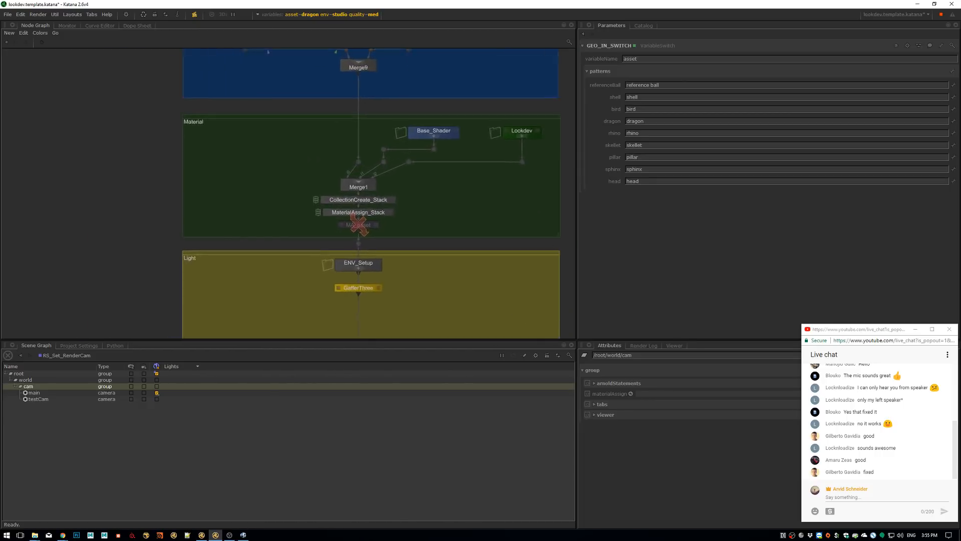
{"action": "middle_click_drag", "start_coordinate": [450, 139], "coordinate": [407, 161]}
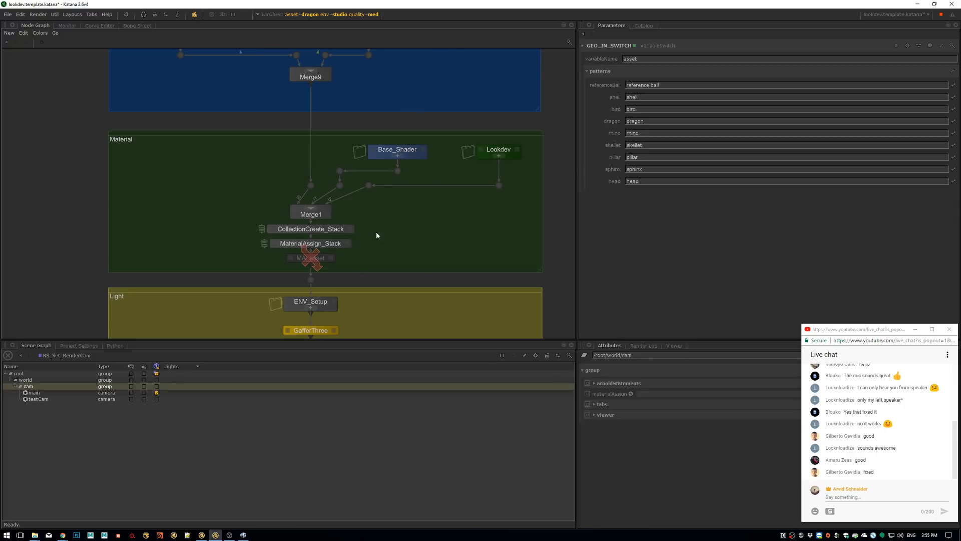
{"action": "scroll", "coordinate": [411, 152], "scroll_direction": "up", "scroll_amount": 2}
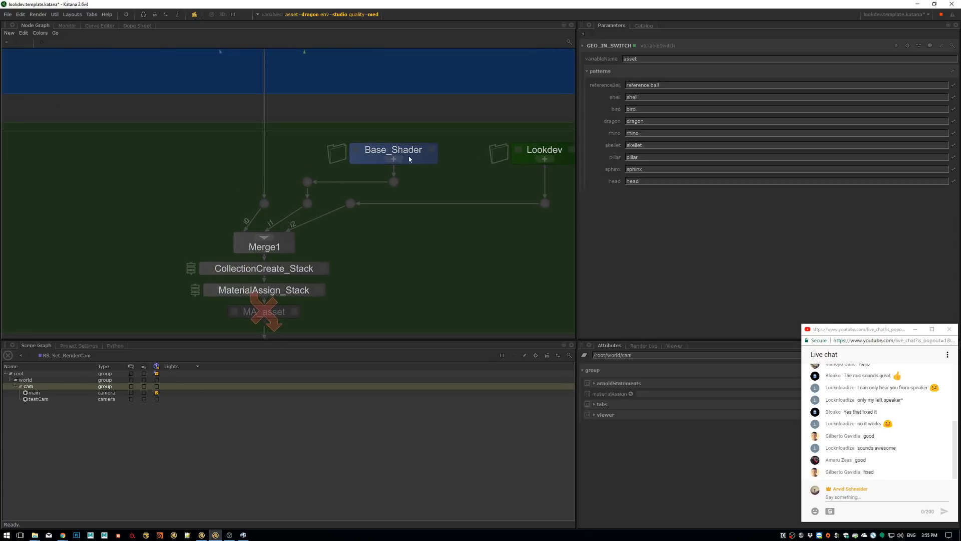
Open the Base_Shader group, examine its standard surface and material nodes, including ai_base, and close the group
{"action": "left_click", "coordinate": [396, 160]}
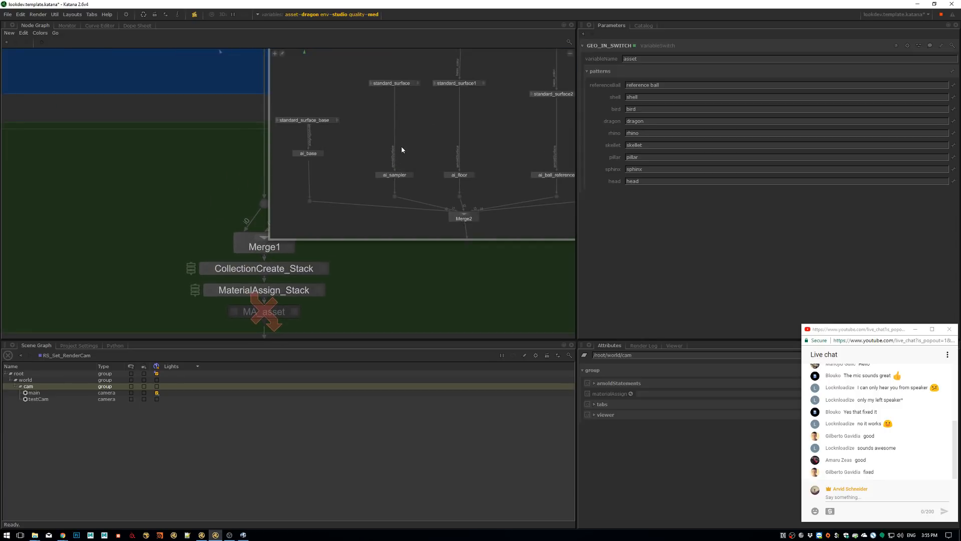
{"action": "left_click_drag", "start_coordinate": [361, 105], "coordinate": [298, 182]}
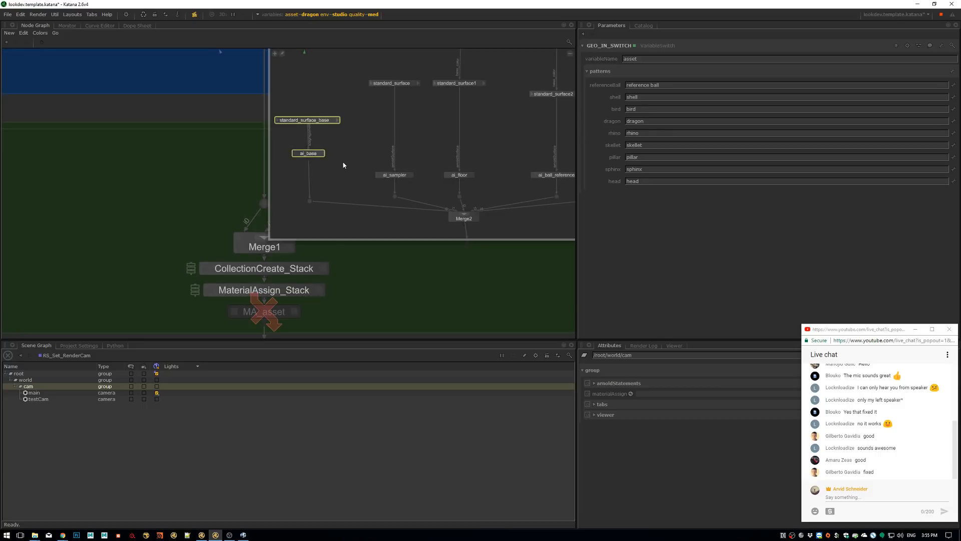
{"action": "middle_click_drag", "start_coordinate": [364, 140], "coordinate": [283, 183]}
{"action": "left_click_drag", "start_coordinate": [274, 103], "coordinate": [317, 240]}
{"action": "left_click_drag", "start_coordinate": [401, 100], "coordinate": [342, 252]}
{"action": "left_click", "coordinate": [400, 157]}
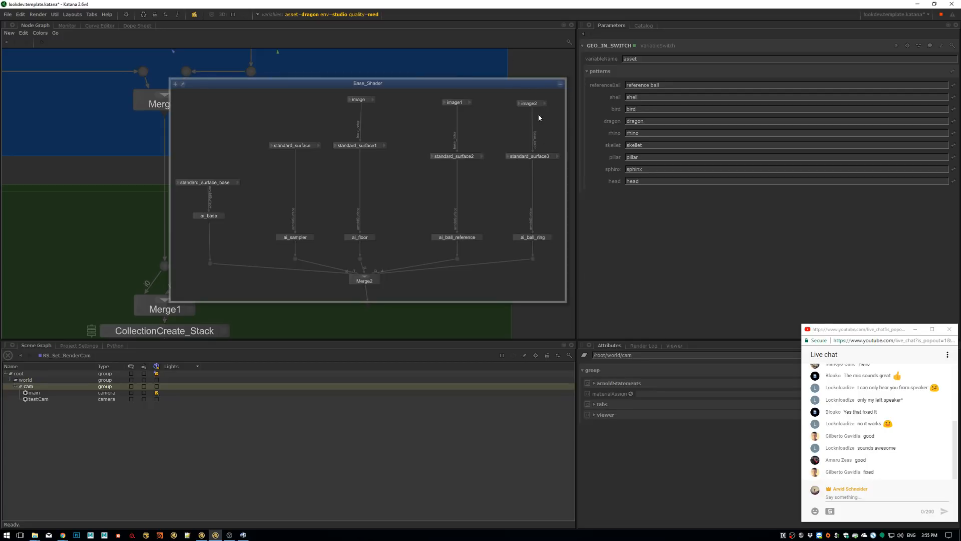
{"action": "left_click", "coordinate": [560, 84]}
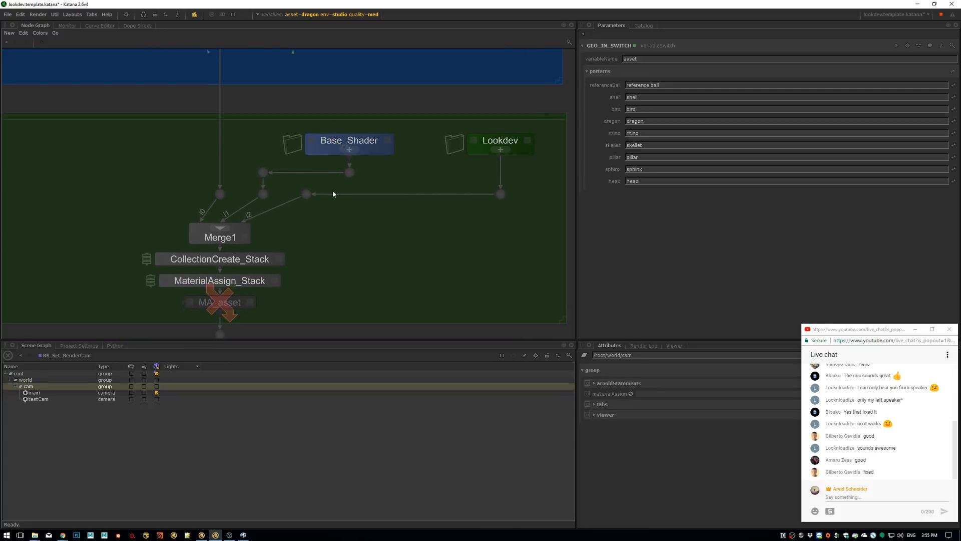
Open the CollectionCreate_Stack parameters and examine the custom CEL statement of the CC_all collection
{"action": "middle_click_drag", "start_coordinate": [492, 156], "coordinate": [443, 159]}
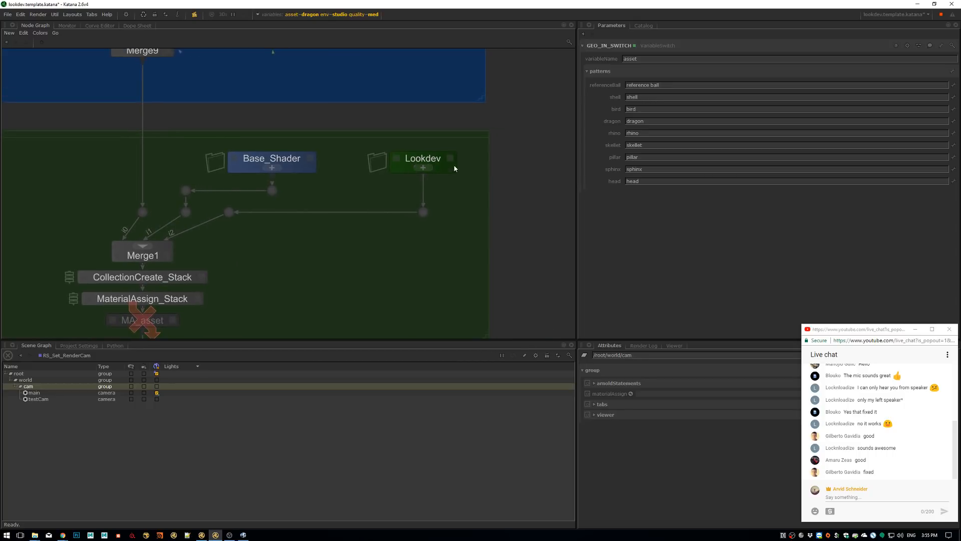
{"action": "middle_click_drag", "start_coordinate": [397, 186], "coordinate": [469, 158]}
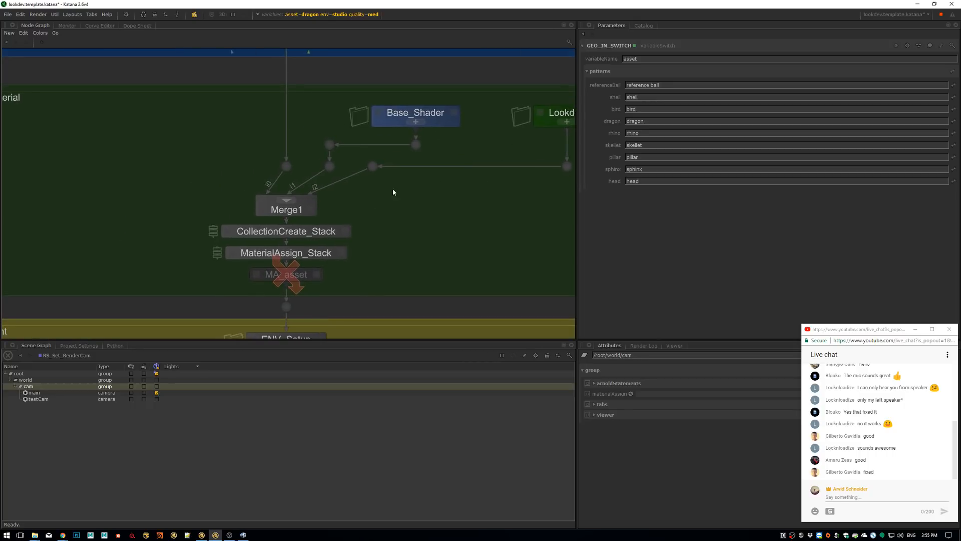
{"action": "middle_click_drag", "start_coordinate": [330, 225], "coordinate": [399, 176]}
{"action": "scroll", "coordinate": [399, 176], "scroll_direction": "up", "scroll_amount": 1}
{"action": "key", "text": "e"}
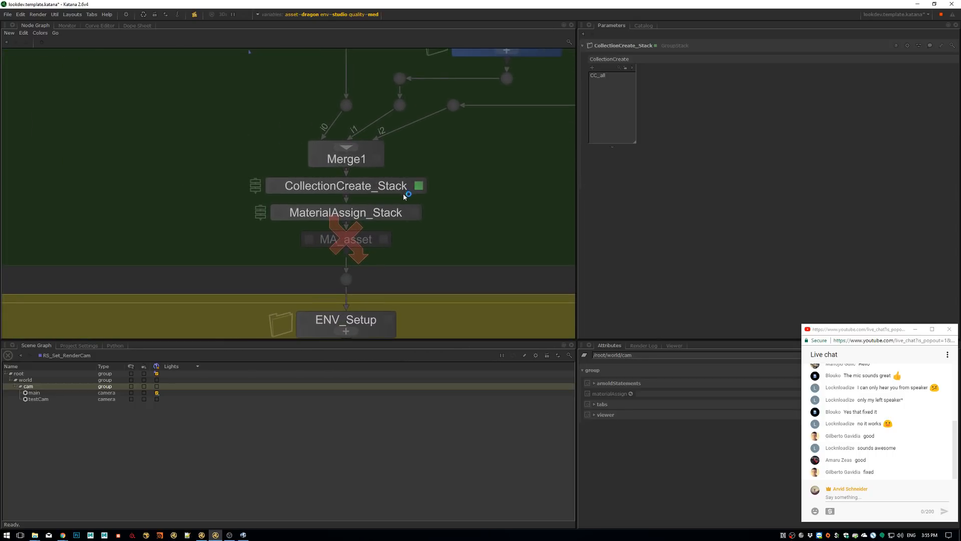
{"action": "left_click", "coordinate": [601, 76]}
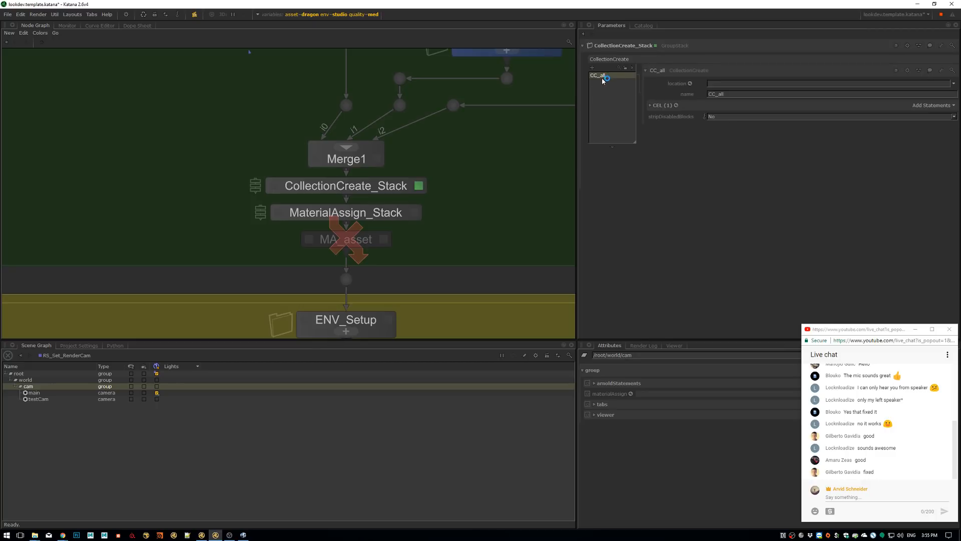
{"action": "left_click", "coordinate": [666, 105]}
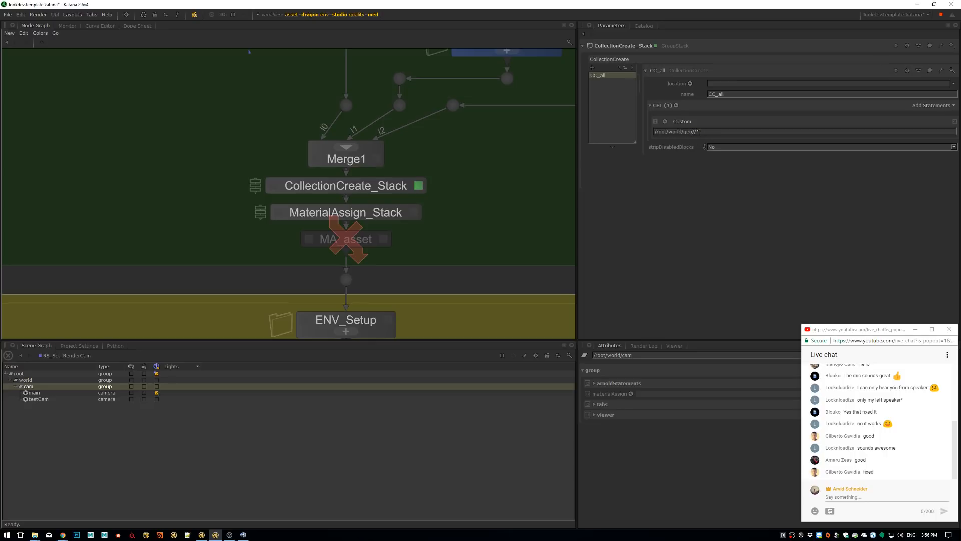
{"action": "left_click", "coordinate": [704, 130]}
{"action": "left_click", "coordinate": [684, 132]}
{"action": "left_click", "coordinate": [621, 104]}
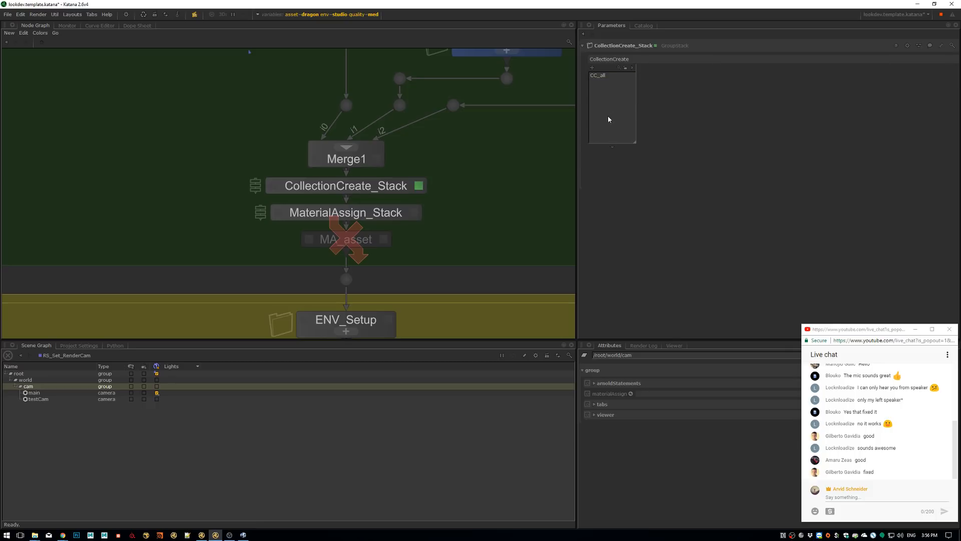
Open the MaterialAssign_Stack parameters and examine the CEL collection and assigned material of MA_all
{"action": "left_click", "coordinate": [416, 215]}
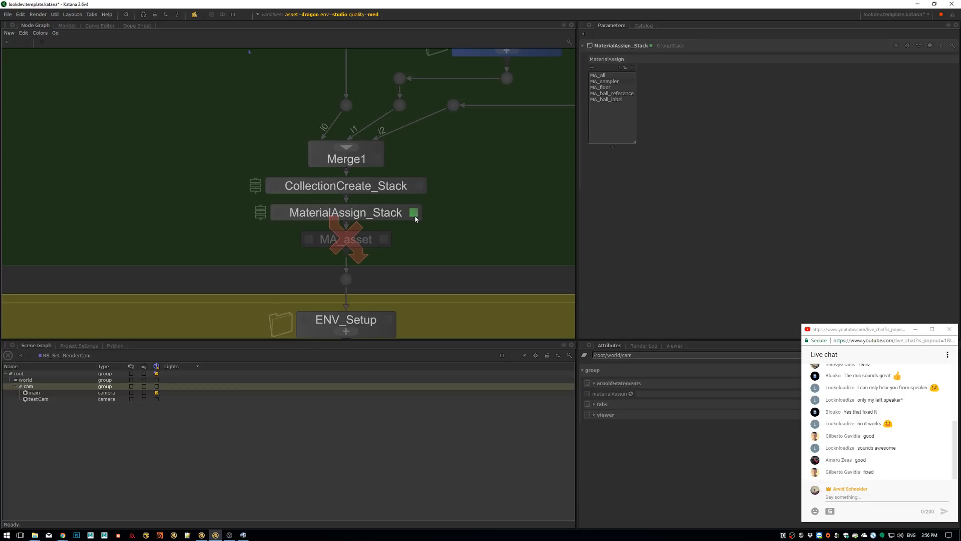
{"action": "left_click", "coordinate": [598, 75]}
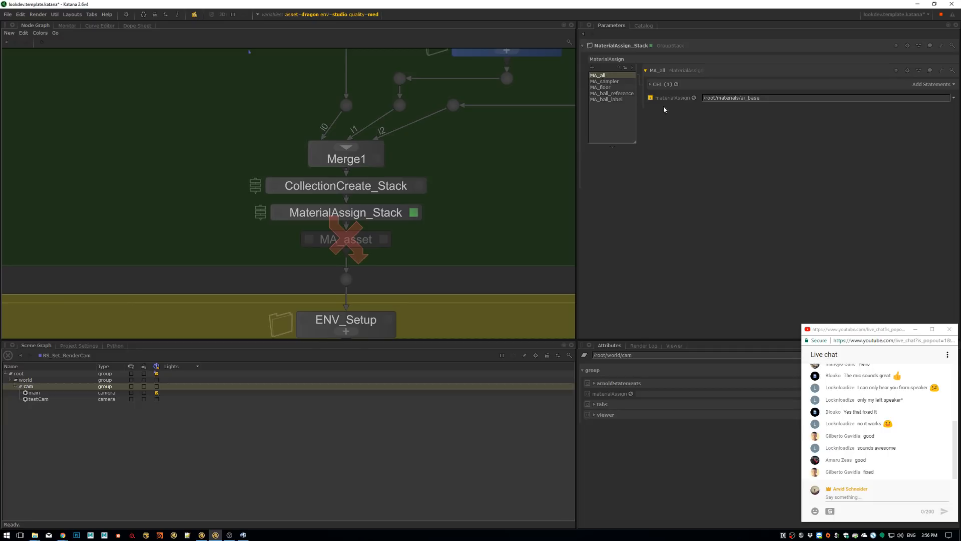
{"action": "left_click", "coordinate": [659, 84]}
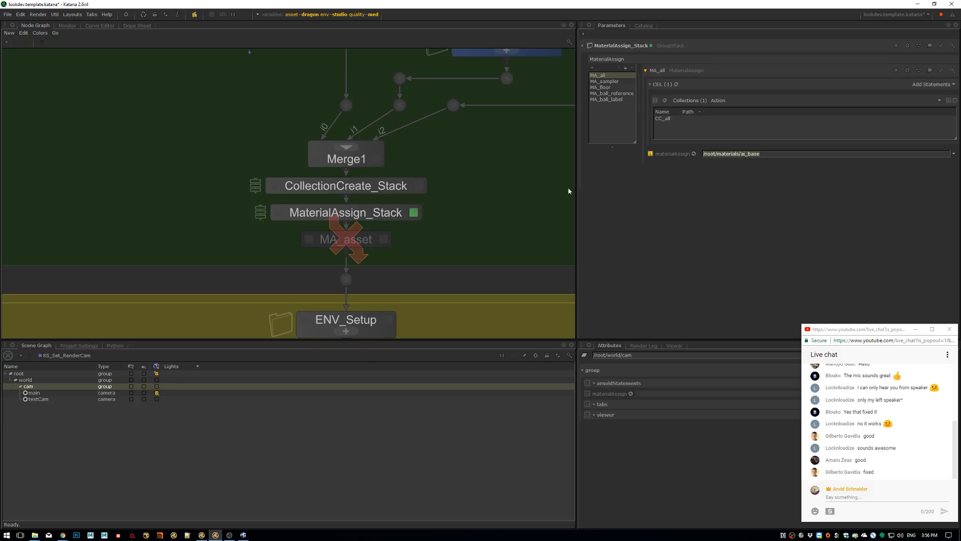
Open the parameters of the disabled MA_asset node and examine its material assignment and CEL collection
{"action": "middle_click_drag", "start_coordinate": [358, 241], "coordinate": [390, 214]}
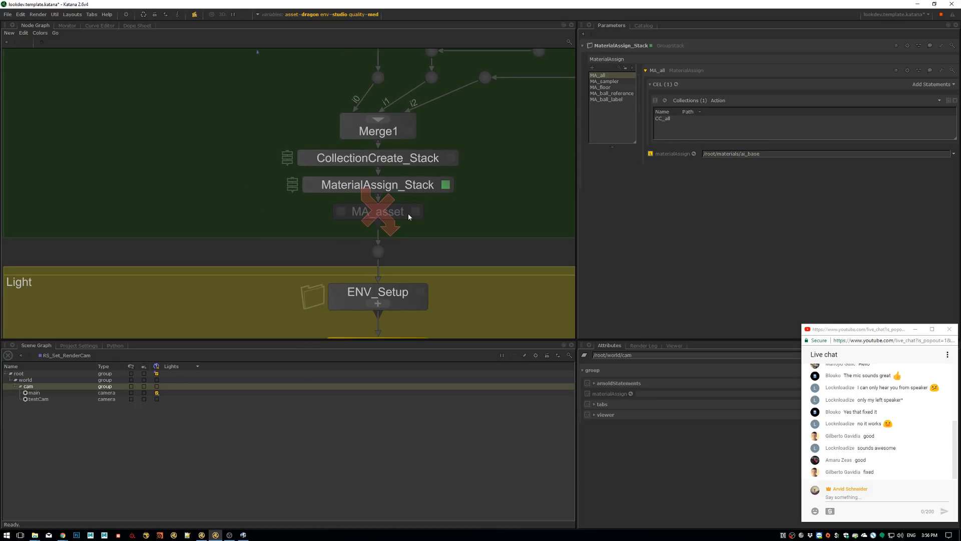
{"action": "left_click", "coordinate": [414, 215]}
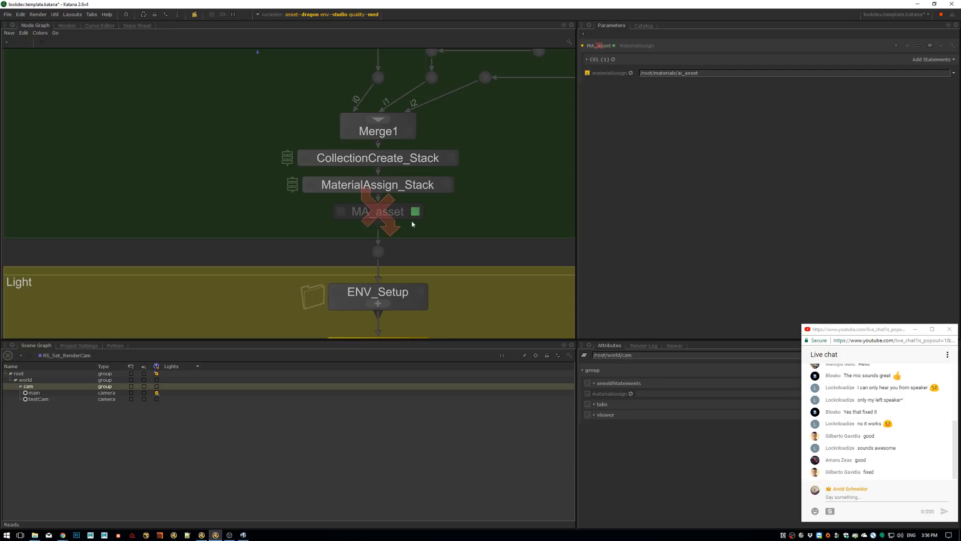
{"action": "middle_click_drag", "start_coordinate": [413, 224], "coordinate": [181, 329]}
{"action": "middle_click_drag", "start_coordinate": [329, 278], "coordinate": [407, 223]}
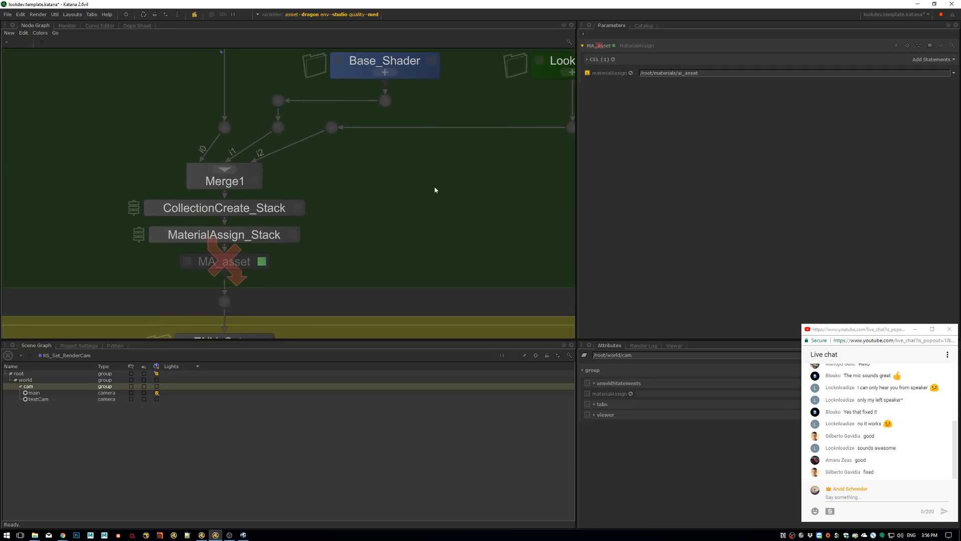
{"action": "left_click_drag", "start_coordinate": [677, 74], "coordinate": [701, 76]}
{"action": "middle_click_drag", "start_coordinate": [570, 65], "coordinate": [455, 121]}
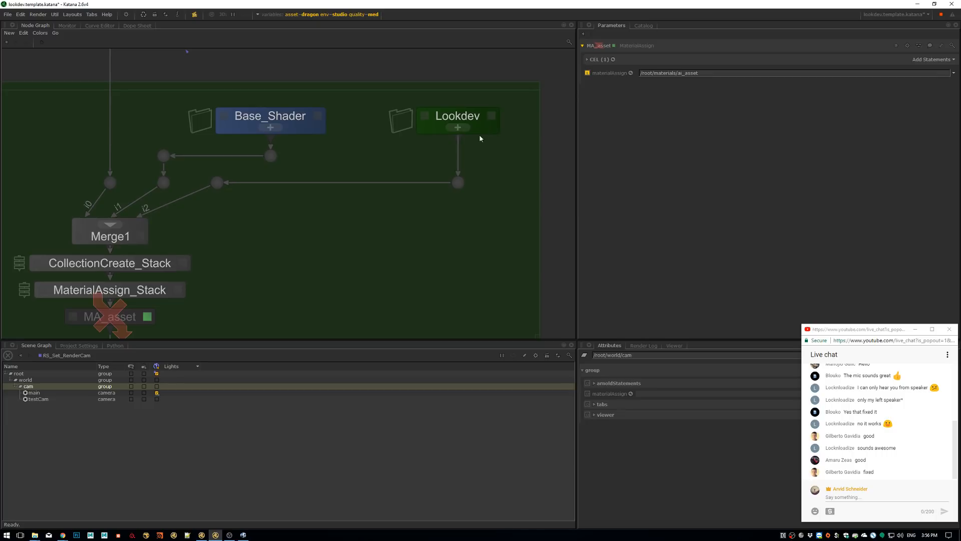
{"action": "left_click", "coordinate": [596, 60]}
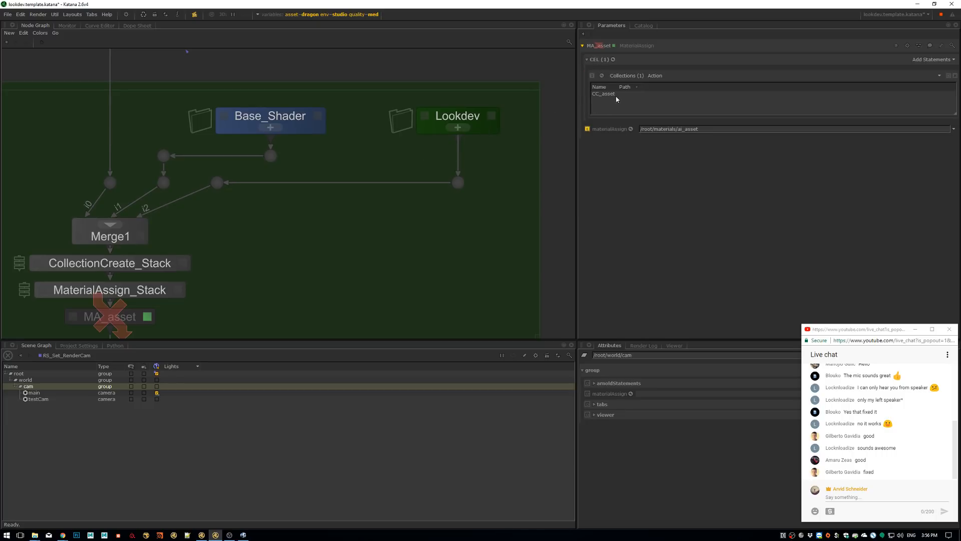
Enter the GEO_IN group and view the collection path of CC_asset4 in the rhino branch
{"action": "scroll", "coordinate": [433, 212], "scroll_direction": "down", "scroll_amount": 5}
{"action": "middle_click_drag", "start_coordinate": [433, 212], "coordinate": [389, 385]}
{"action": "scroll", "coordinate": [339, 169], "scroll_direction": "up", "scroll_amount": 2}
{"action": "left_click", "coordinate": [329, 165]}
{"action": "middle_click_drag", "start_coordinate": [342, 168], "coordinate": [341, 203]}
{"action": "scroll", "coordinate": [388, 236], "scroll_direction": "up", "scroll_amount": 3}
{"action": "middle_click_drag", "start_coordinate": [389, 238], "coordinate": [412, 217]}
{"action": "left_click", "coordinate": [403, 203]}
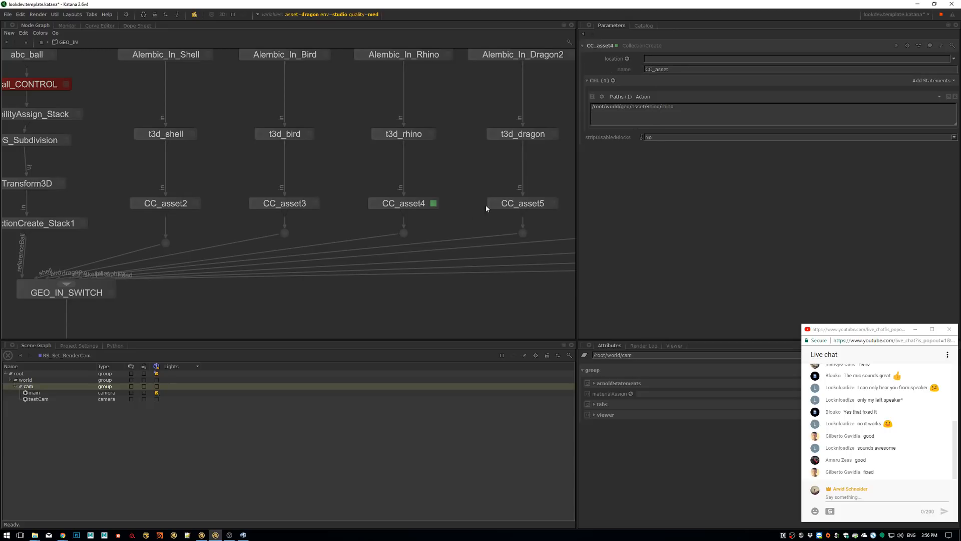
View the collection paths of CC_asset5 in the dragon branch and CC_asset6 in the skellet branch
{"action": "middle_click_drag", "start_coordinate": [472, 201], "coordinate": [397, 221]}
{"action": "key", "text": "e"}
{"action": "middle_click_drag", "start_coordinate": [569, 227], "coordinate": [471, 225]}
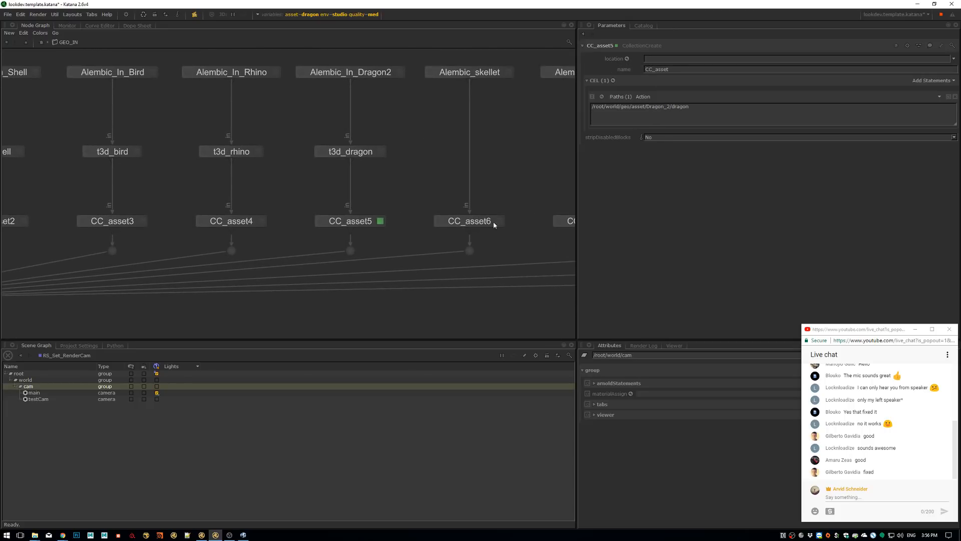
{"action": "key", "text": "e"}
{"action": "middle_click_drag", "start_coordinate": [345, 210], "coordinate": [473, 181]}
{"action": "scroll", "coordinate": [474, 181], "scroll_direction": "down", "scroll_amount": 3}
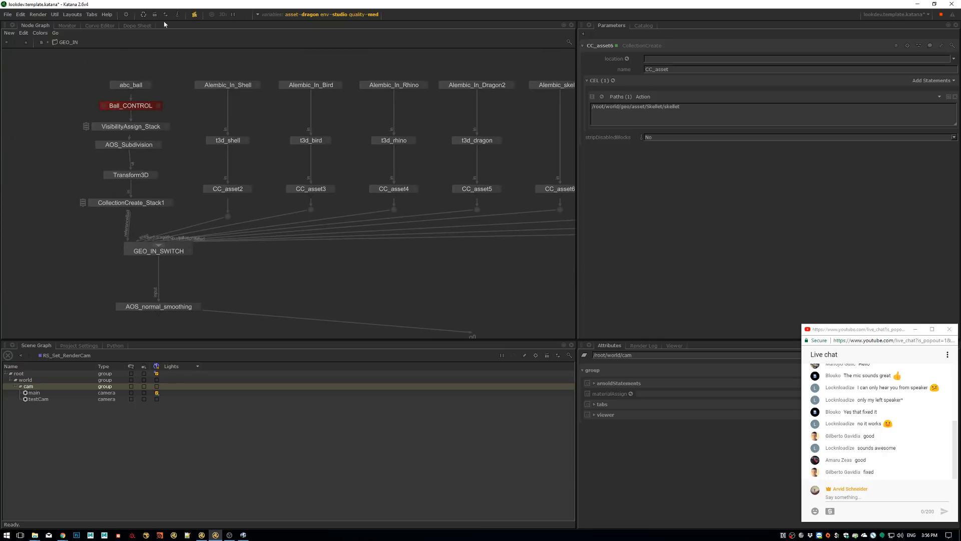
Return from the GEO_IN group to the Light section and review the global graph state variables
{"action": "left_click", "coordinate": [26, 41]}
{"action": "scroll", "coordinate": [328, 161], "scroll_direction": "down", "scroll_amount": 4}
{"action": "middle_click_drag", "start_coordinate": [346, 300], "coordinate": [387, 38]}
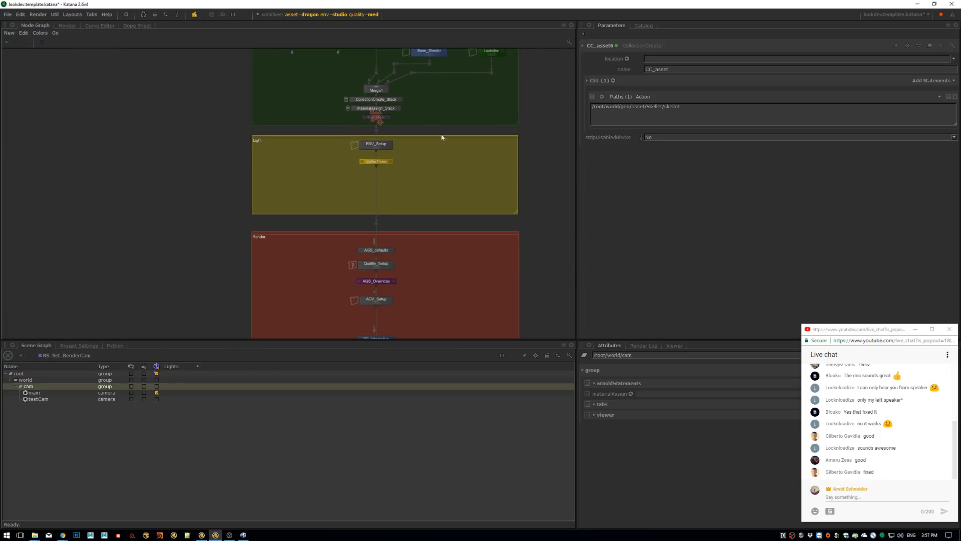
{"action": "scroll", "coordinate": [390, 153], "scroll_direction": "up", "scroll_amount": 4}
{"action": "left_click_drag", "start_coordinate": [372, 187], "coordinate": [371, 227]}
{"action": "left_click_drag", "start_coordinate": [375, 155], "coordinate": [375, 165]}
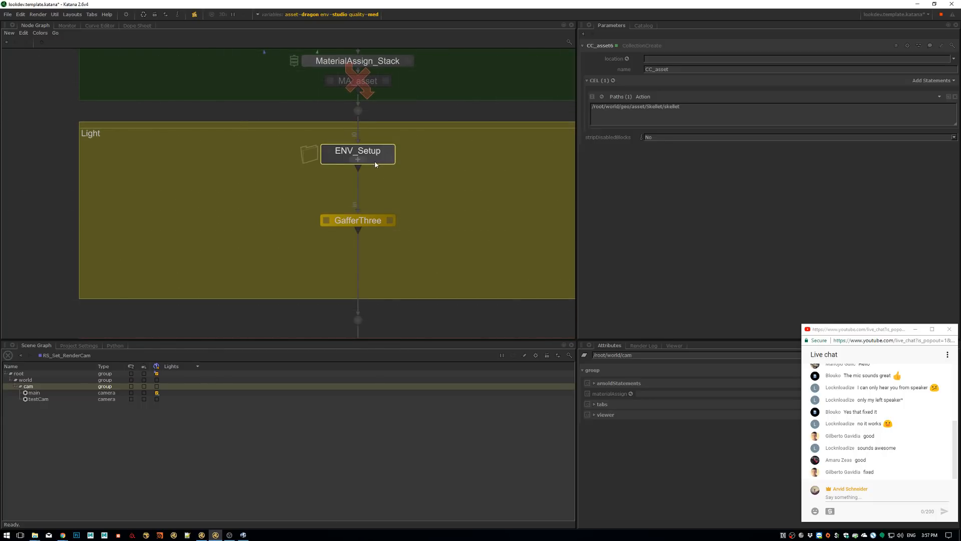
{"action": "left_click", "coordinate": [331, 15]}
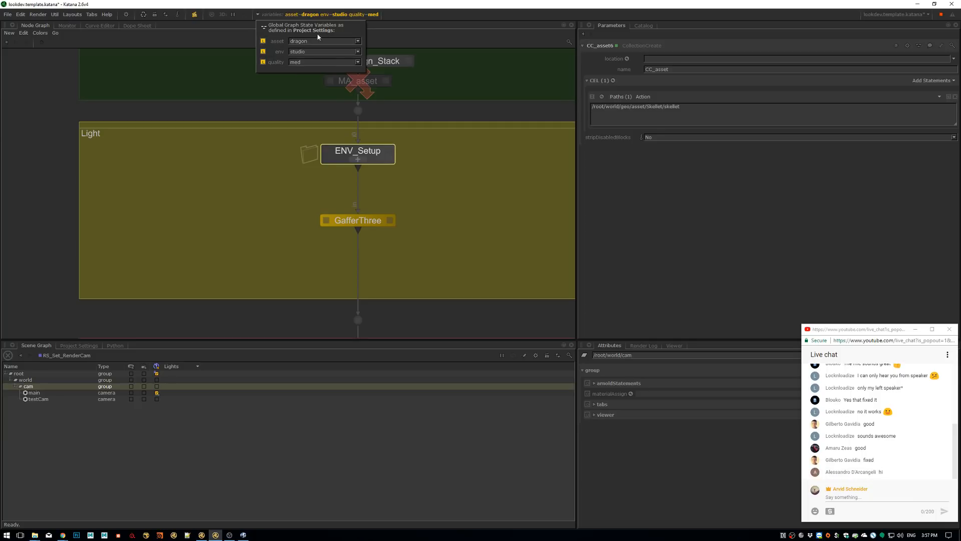
Expand the ENV_Setup group and examine the light hierarchy under main in GafferThree_env
{"action": "left_click", "coordinate": [361, 158]}
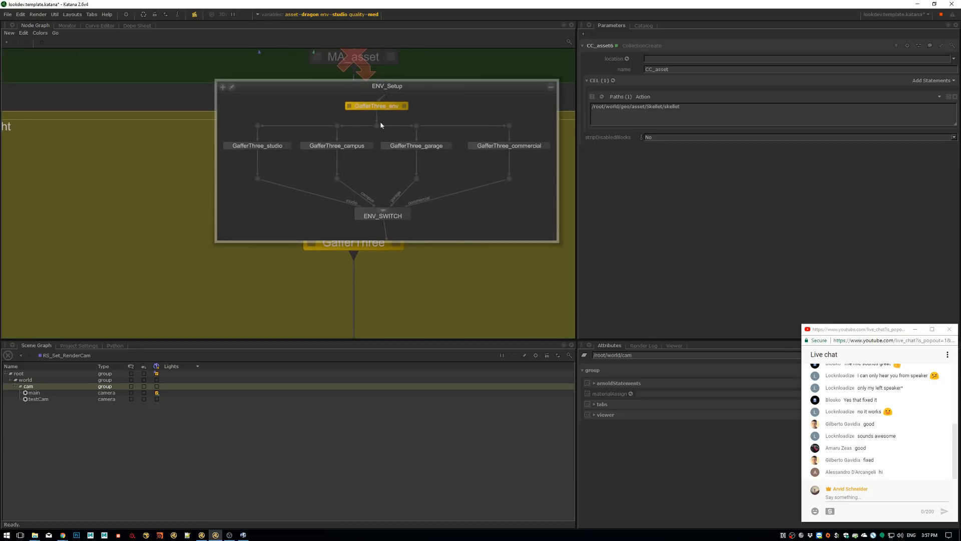
{"action": "double_click", "coordinate": [394, 109]}
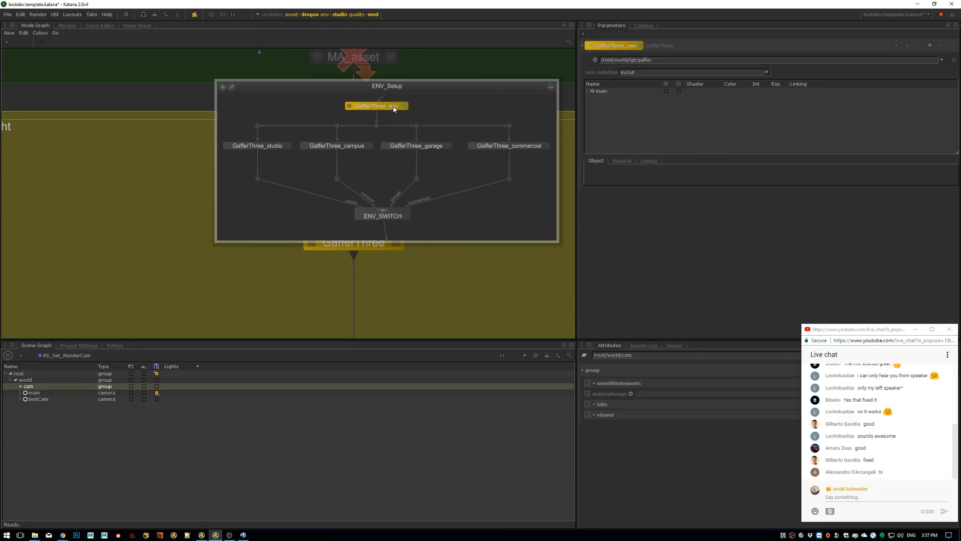
{"action": "left_click", "coordinate": [587, 92]}
Examine the env skydome light's material in GafferThree_studio, and return to the GafferThree_env parameters
{"action": "left_click", "coordinate": [288, 145]}
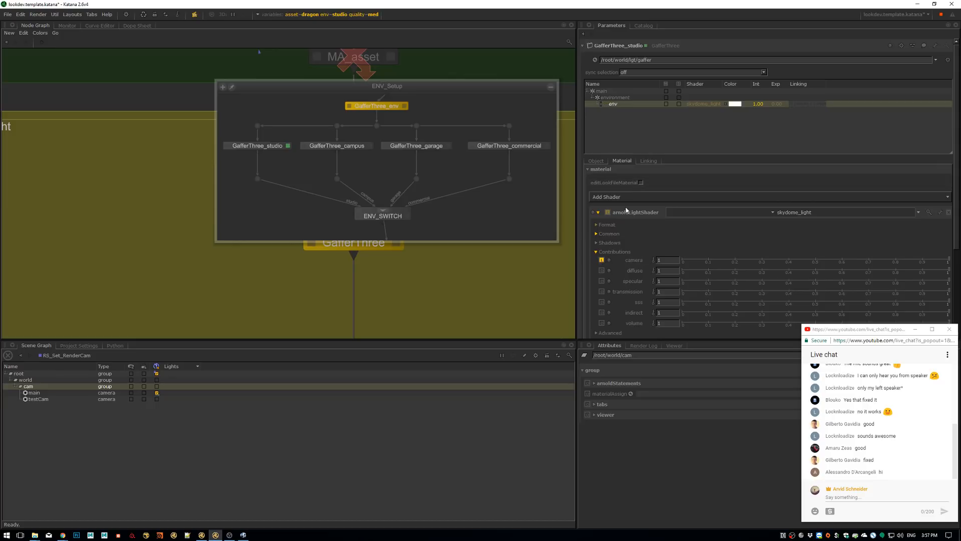
{"action": "left_click", "coordinate": [596, 252]}
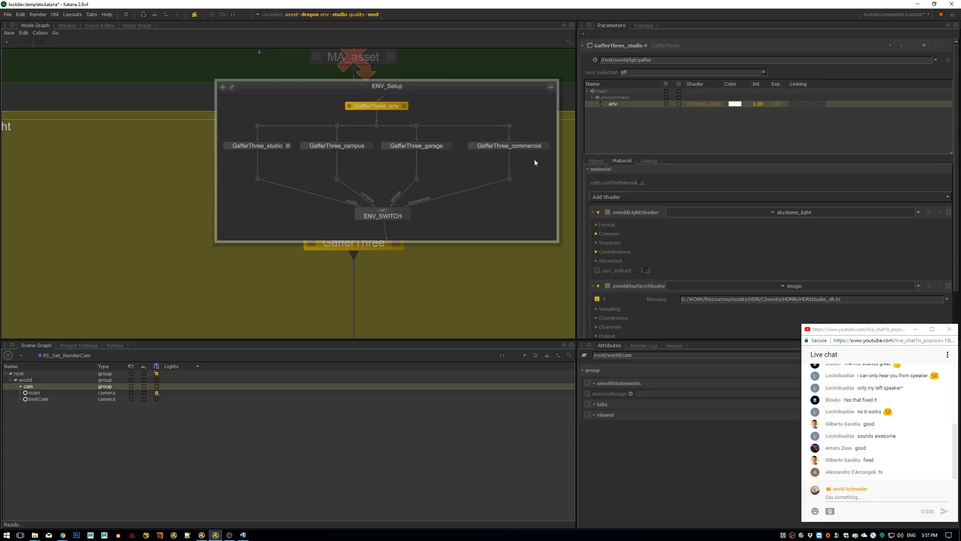
{"action": "scroll", "coordinate": [458, 194], "scroll_direction": "up", "scroll_amount": 5}
{"action": "scroll", "coordinate": [458, 194], "scroll_direction": "down", "scroll_amount": 6}
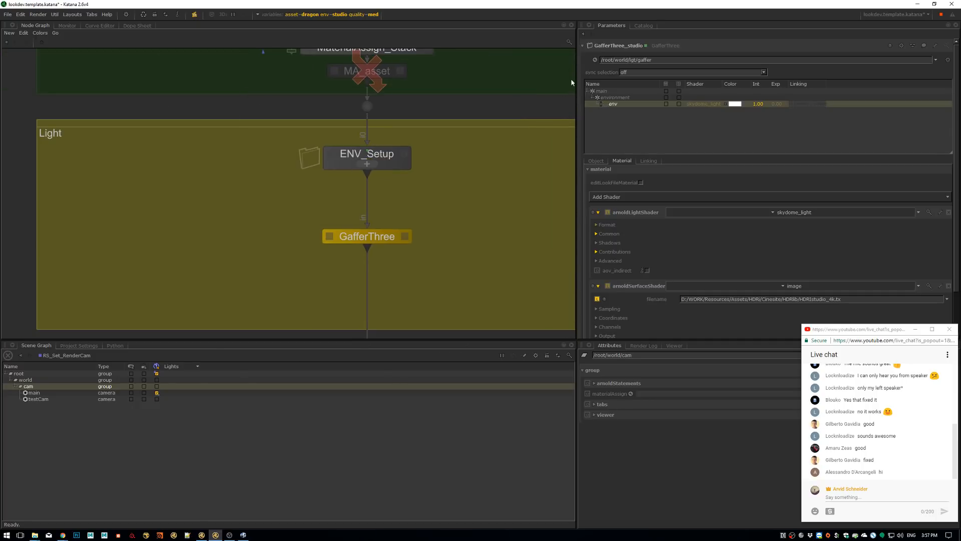
{"action": "left_click", "coordinate": [583, 34]}
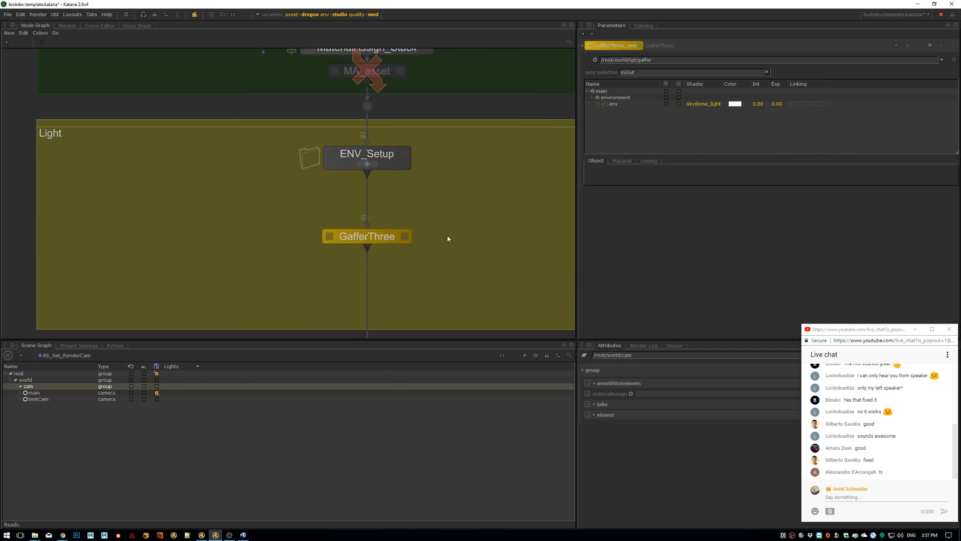
Open the GafferThree node in the Light section and add a rig named key under main
{"action": "scroll", "coordinate": [448, 190], "scroll_direction": "down", "scroll_amount": 2}
{"action": "middle_click_drag", "start_coordinate": [400, 226], "coordinate": [425, 175]}
{"action": "double_click", "coordinate": [424, 177]}
{"action": "scroll", "coordinate": [422, 177], "scroll_direction": "up", "scroll_amount": 2}
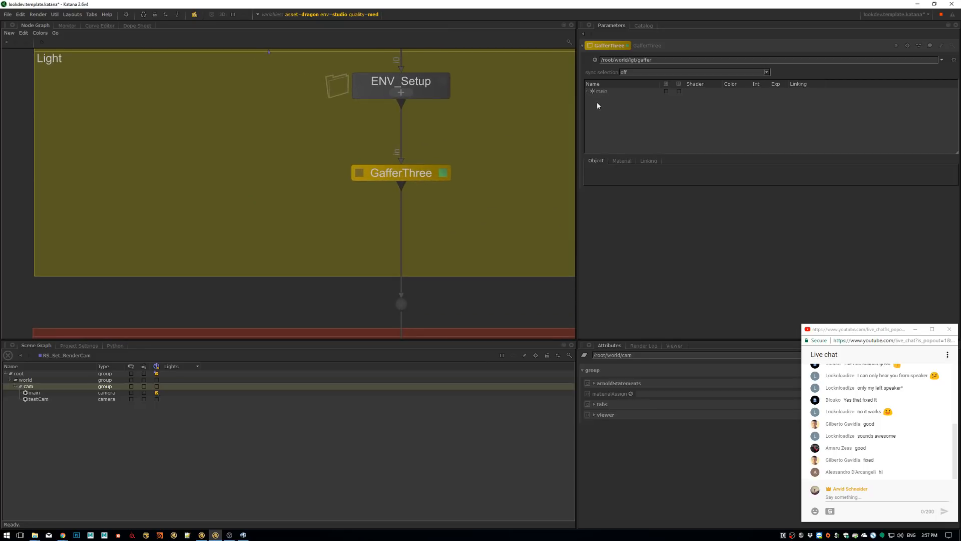
{"action": "left_click", "coordinate": [587, 91]}
{"action": "left_click", "coordinate": [602, 93]}
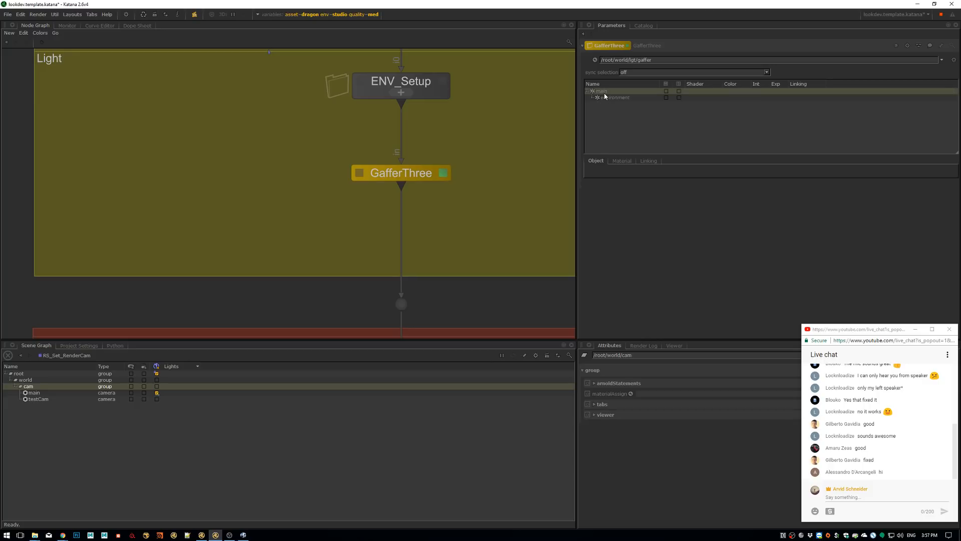
{"action": "key", "text": "ctrl+r"}
{"action": "double_click", "coordinate": [603, 106]}
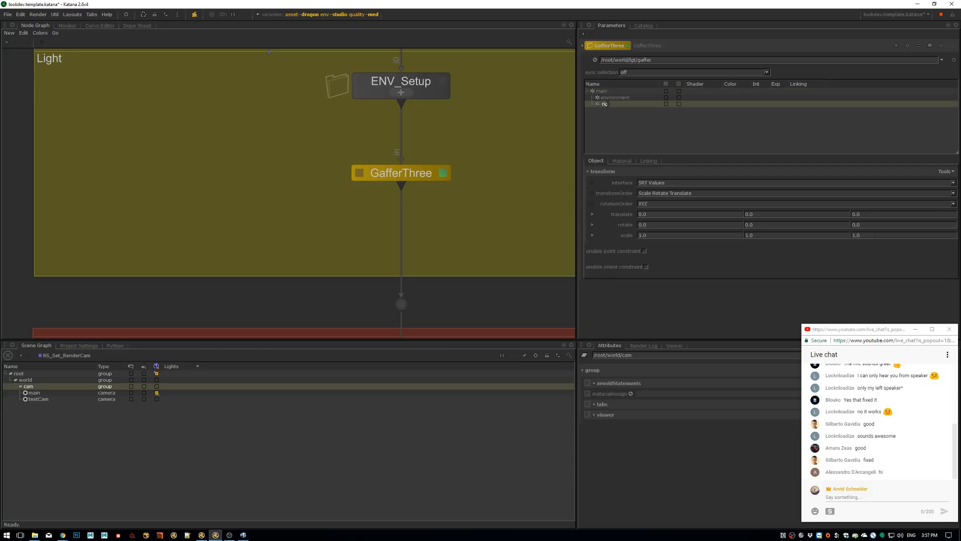
{"action": "type", "text": "key"}
{"action": "key", "text": "Return"}
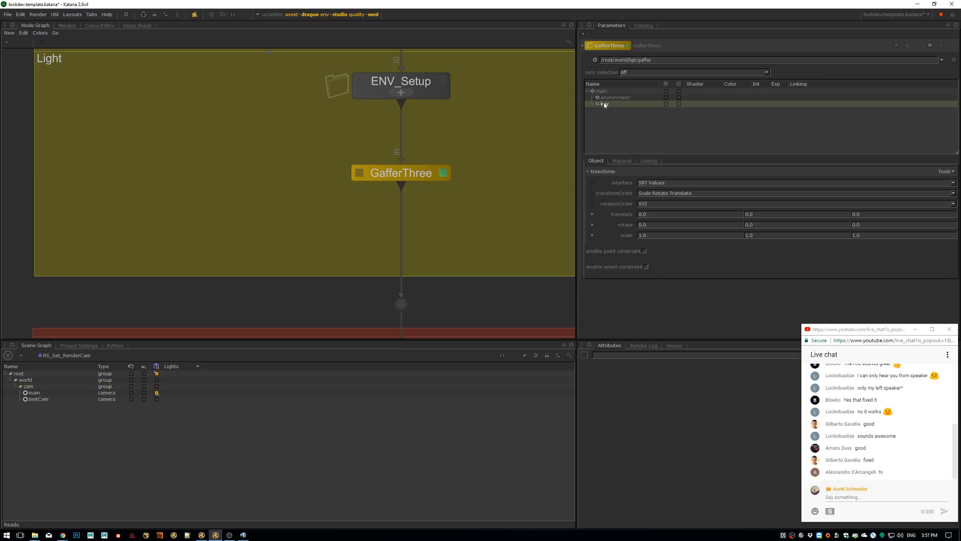
Add an Arnold HDRI Quad Light to the key rig and delete the whole rig
{"action": "right_click", "coordinate": [606, 104]}
{"action": "mouse_move", "coordinate": [651, 108]}
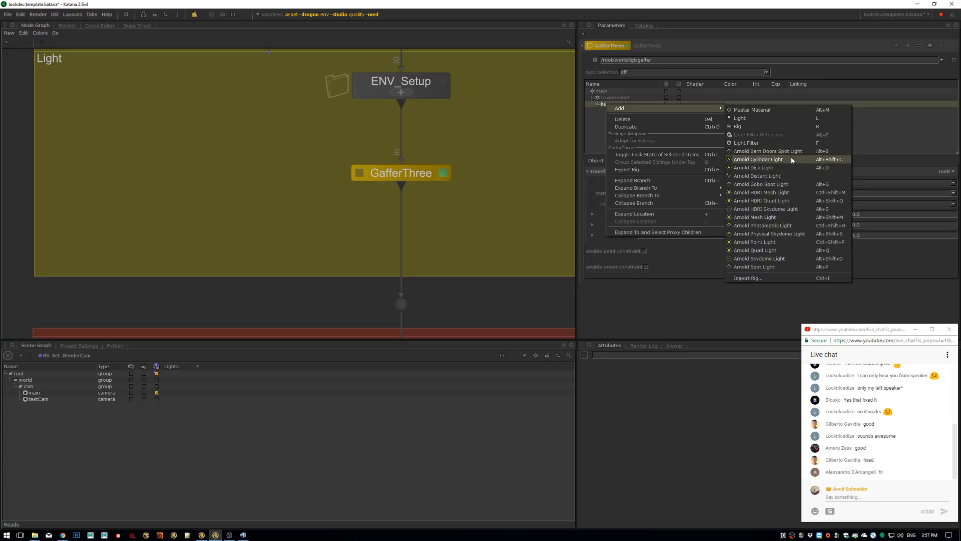
{"action": "left_click", "coordinate": [789, 204]}
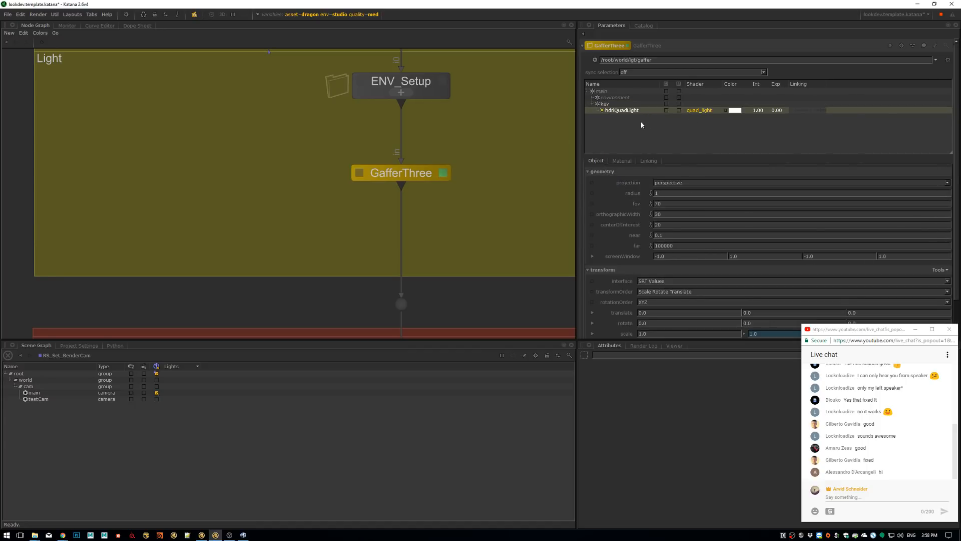
{"action": "left_click", "coordinate": [607, 106]}
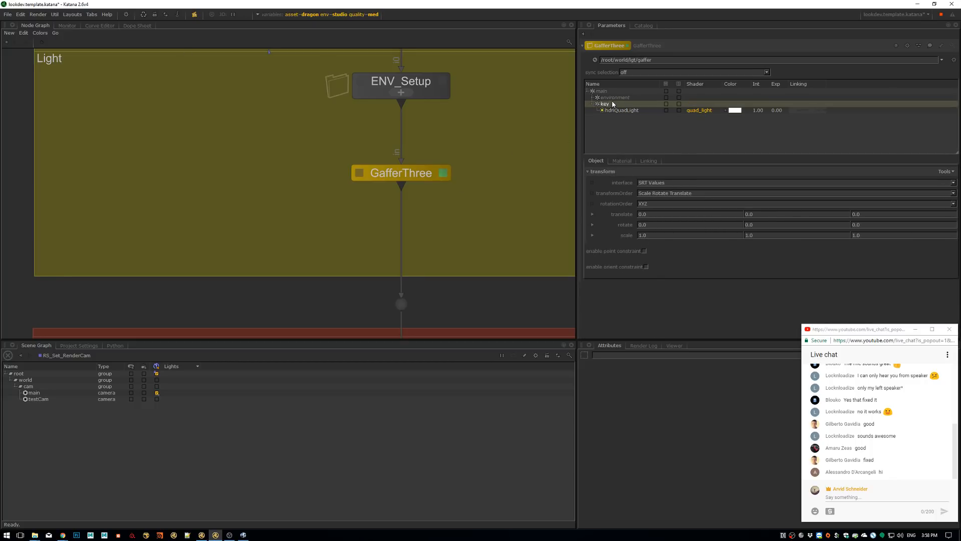
{"action": "key", "text": "Delete"}
Open the AGS_defaults parameters in the Render section and examine the Texture System settings
{"action": "middle_click_drag", "start_coordinate": [394, 246], "coordinate": [404, 94]}
{"action": "scroll", "coordinate": [411, 132], "scroll_direction": "down", "scroll_amount": 4}
{"action": "middle_click_drag", "start_coordinate": [443, 248], "coordinate": [387, 224]}
{"action": "scroll", "coordinate": [388, 159], "scroll_direction": "up", "scroll_amount": 3}
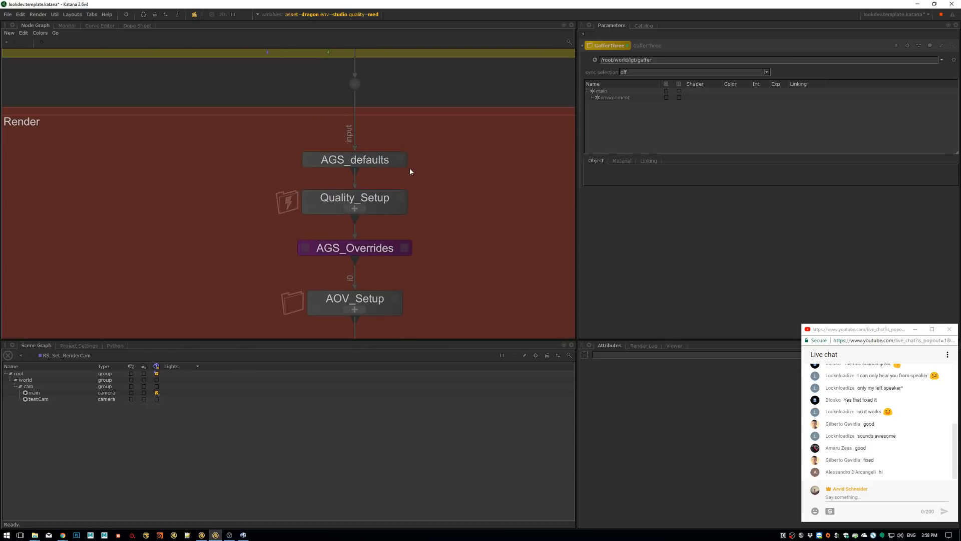
{"action": "scroll", "coordinate": [409, 169], "scroll_direction": "up", "scroll_amount": 2}
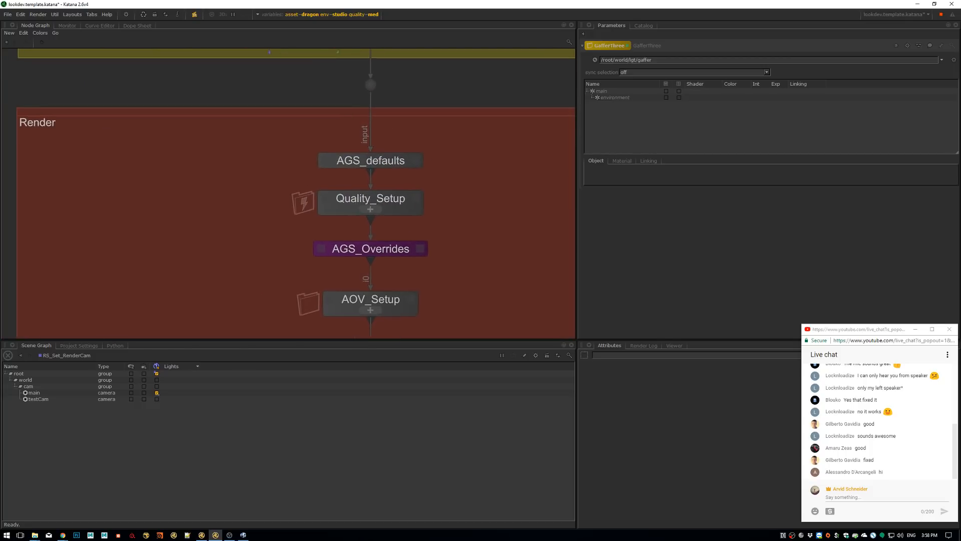
{"action": "left_click", "coordinate": [425, 162]}
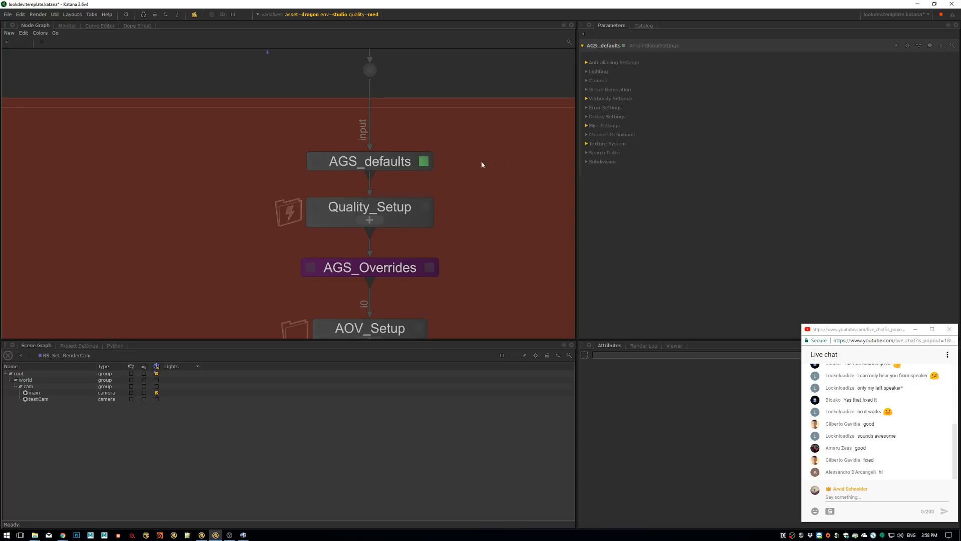
{"action": "left_click", "coordinate": [593, 144]}
{"action": "left_click", "coordinate": [593, 143]}
Review the global graph state variables and view the AGS_SWITCH parameters inside the Quality_Setup group
{"action": "left_click", "coordinate": [346, 14]}
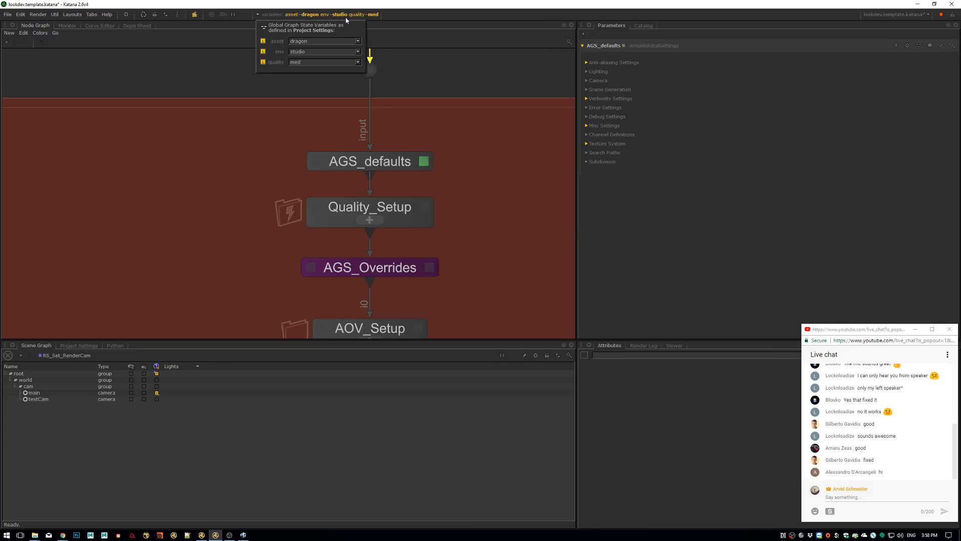
{"action": "left_click", "coordinate": [369, 219]}
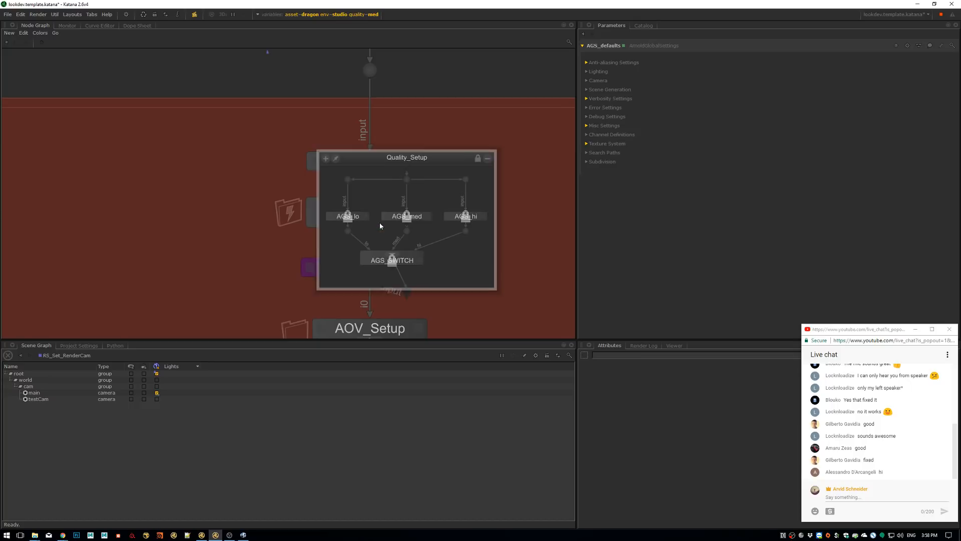
{"action": "left_click", "coordinate": [490, 157]}
{"action": "left_click", "coordinate": [369, 220]}
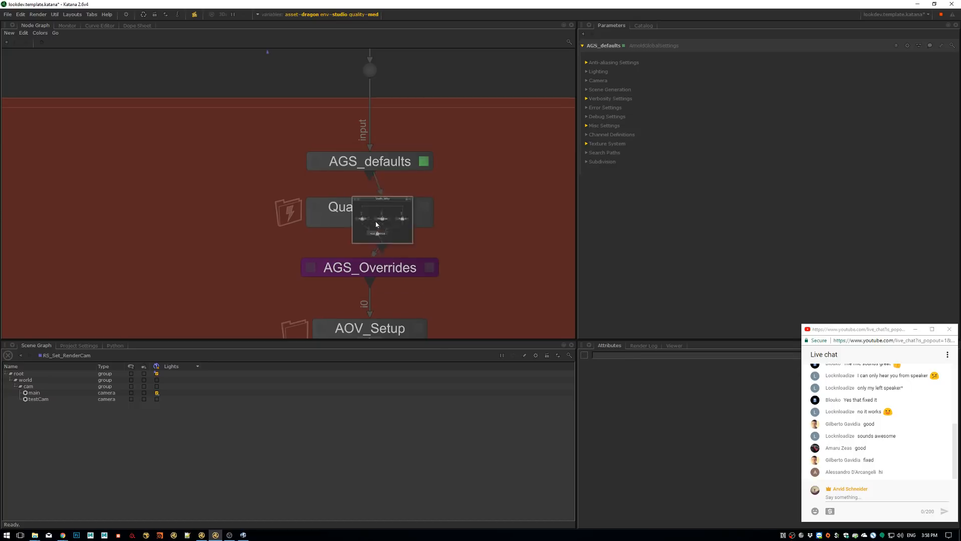
{"action": "key", "text": "e"}
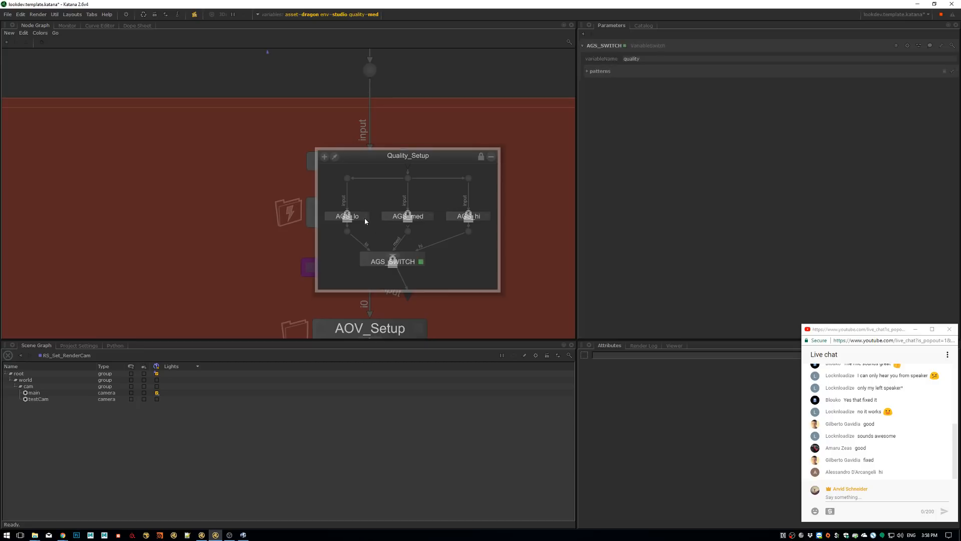
View the AGS_lo parameters and examine the lighting and anti-aliasing settings of AGS_hi
{"action": "key", "text": "e"}
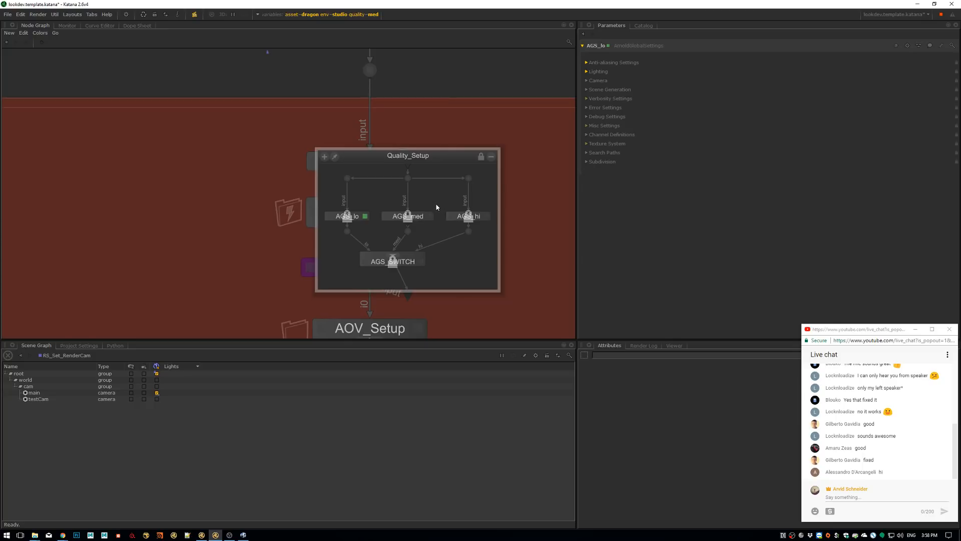
{"action": "left_click", "coordinate": [486, 216]}
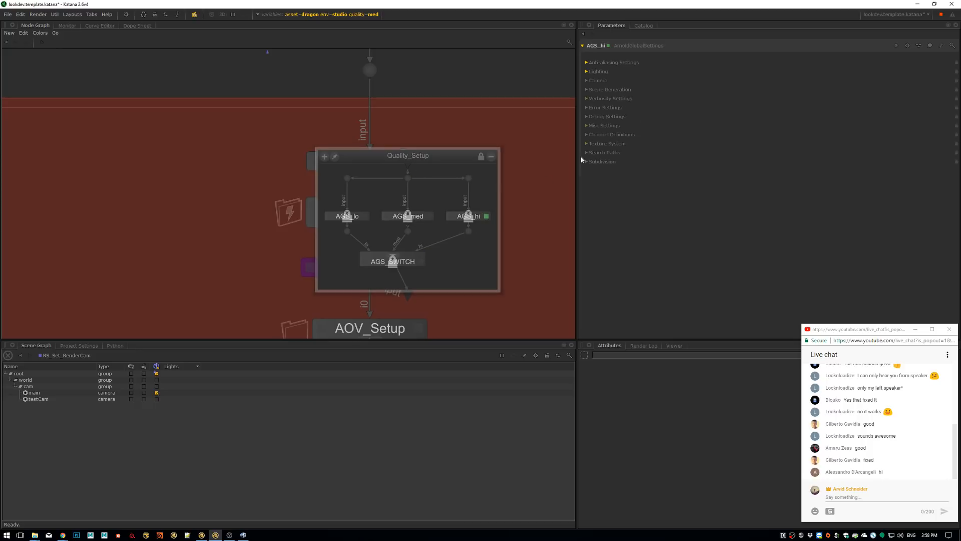
{"action": "left_click", "coordinate": [598, 71]}
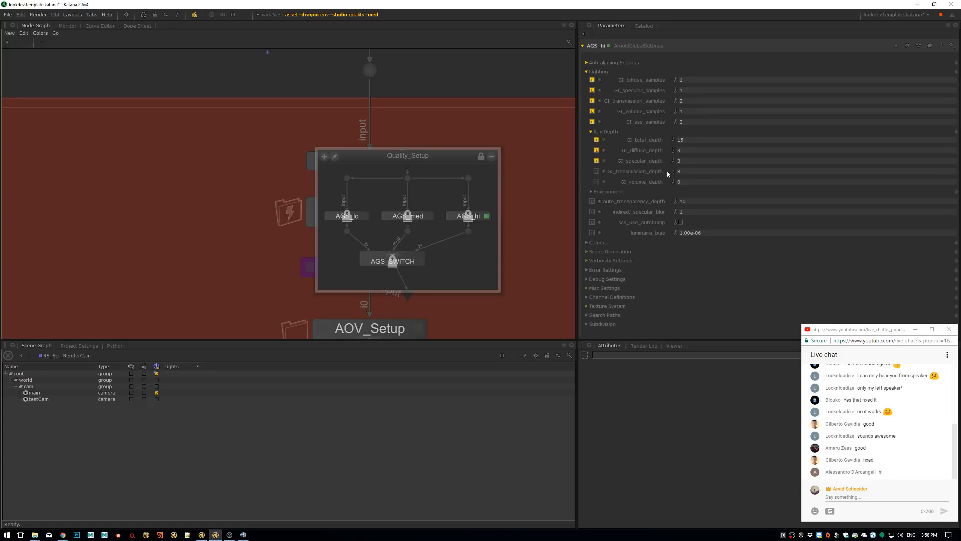
{"action": "left_click", "coordinate": [612, 63]}
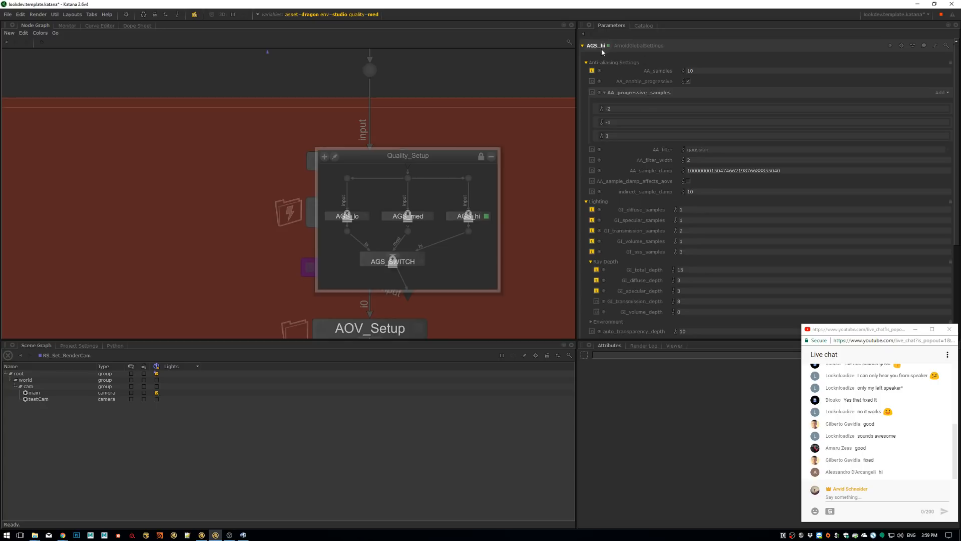
{"action": "left_click", "coordinate": [583, 46]}
Close the Quality_Setup group and open the AGS_Overrides parameters
{"action": "left_click", "coordinate": [491, 157]}
{"action": "scroll", "coordinate": [470, 160], "scroll_direction": "down", "scroll_amount": 1}
{"action": "middle_click_drag", "start_coordinate": [469, 160], "coordinate": [432, 235]}
{"action": "scroll", "coordinate": [433, 233], "scroll_direction": "up", "scroll_amount": 1}
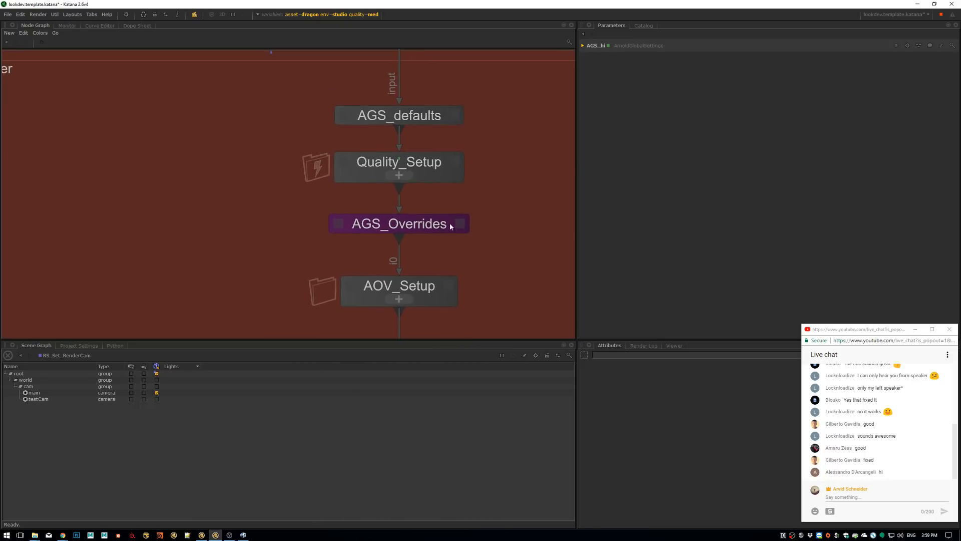
{"action": "double_click", "coordinate": [413, 227]}
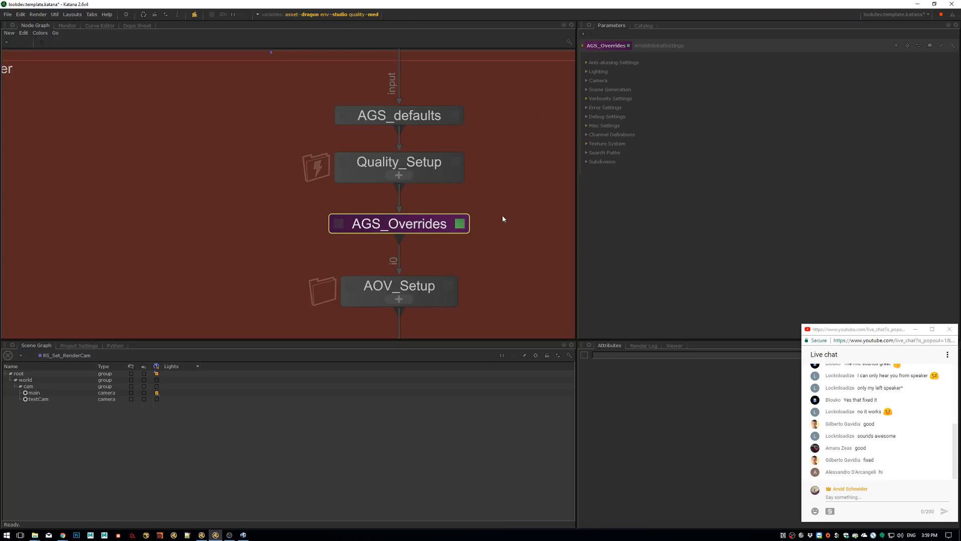
Expand the AOV_Setup group and look through its AOV and output node pairs
{"action": "scroll", "coordinate": [472, 210], "scroll_direction": "down", "scroll_amount": 2}
{"action": "middle_click_drag", "start_coordinate": [448, 260], "coordinate": [435, 203]}
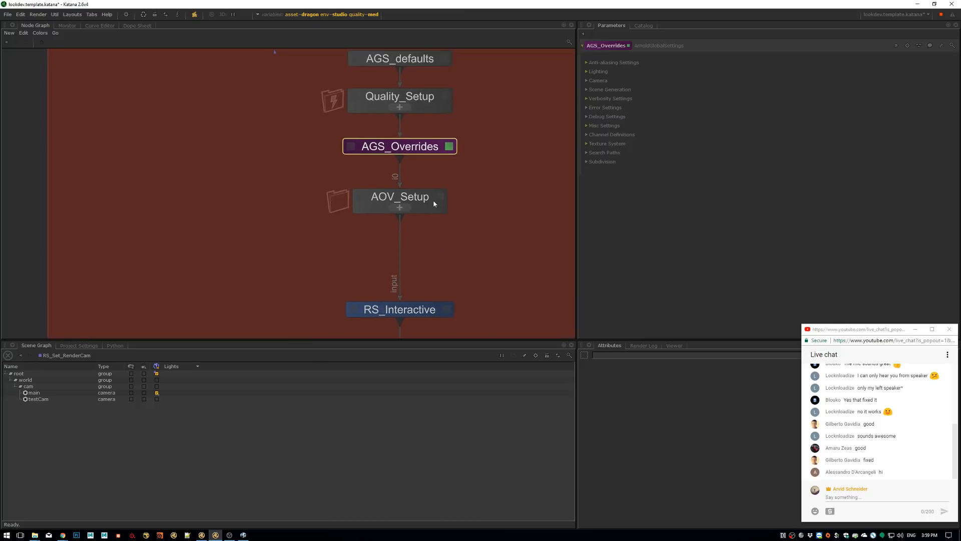
{"action": "scroll", "coordinate": [425, 208], "scroll_direction": "up", "scroll_amount": 3}
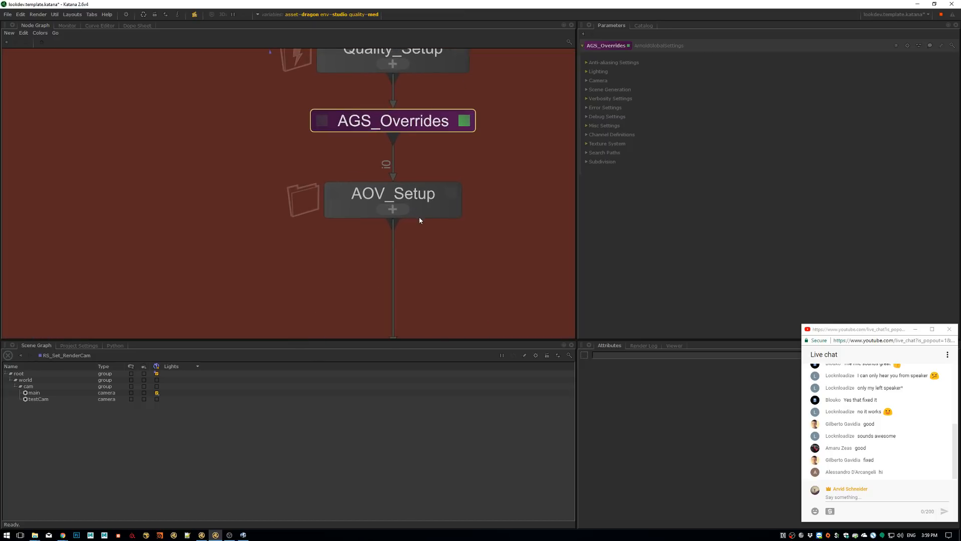
{"action": "left_click", "coordinate": [391, 209]}
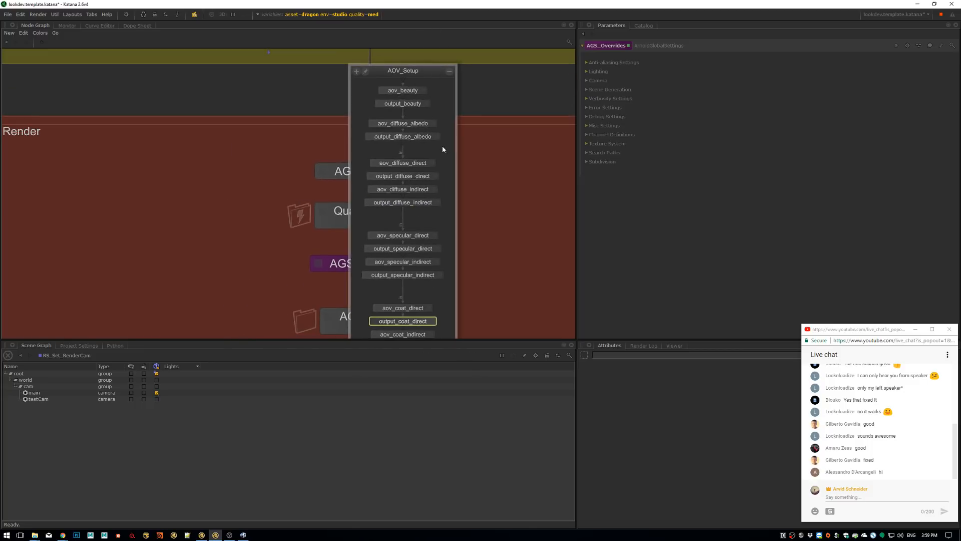
{"action": "middle_click_drag", "start_coordinate": [423, 253], "coordinate": [429, 142]}
{"action": "scroll", "coordinate": [430, 142], "scroll_direction": "down", "scroll_amount": 2}
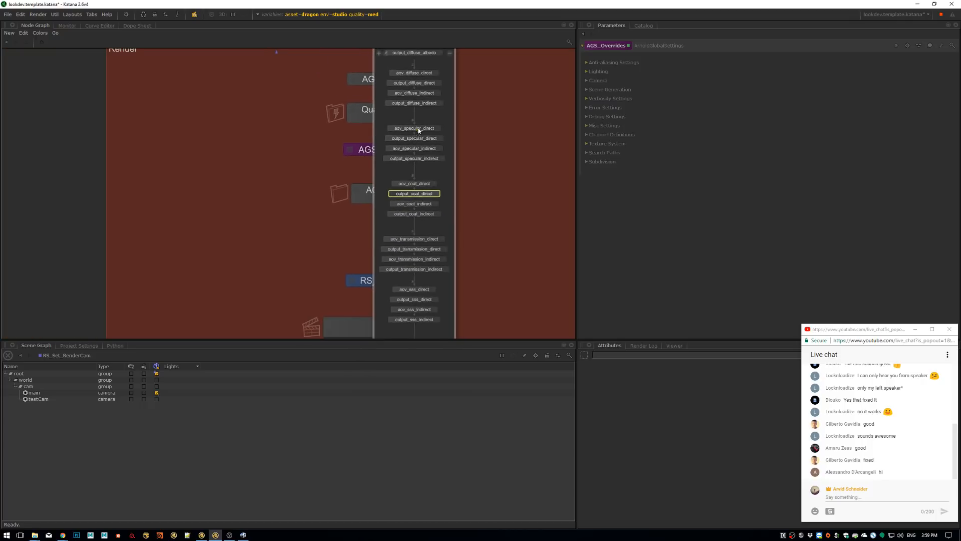
{"action": "middle_click_drag", "start_coordinate": [420, 56], "coordinate": [418, 118]}
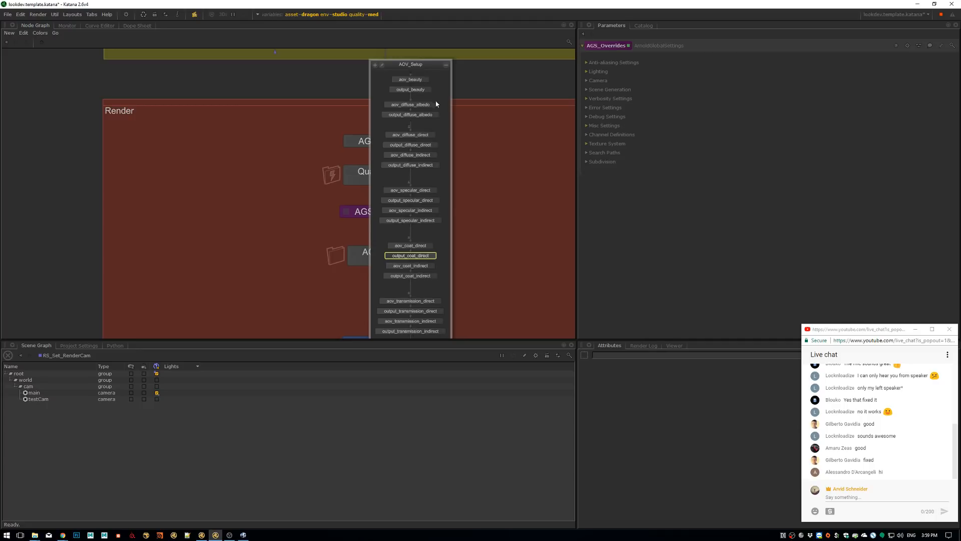
Open the parameters of output_beauty in AOV_Setup and examine its renderer settings and render location
{"action": "scroll", "coordinate": [437, 102], "scroll_direction": "up", "scroll_amount": 2}
{"action": "middle_click_drag", "start_coordinate": [445, 91], "coordinate": [423, 140]}
{"action": "left_click", "coordinate": [421, 137]}
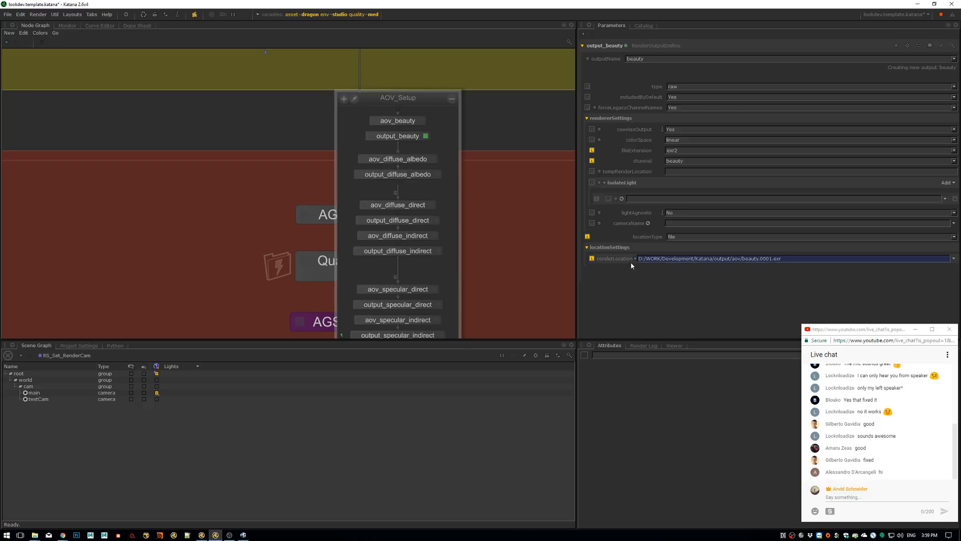
Examine the render location expression of output_beauty and open the parameters of output_diffuse_indirect
{"action": "left_click", "coordinate": [634, 259]}
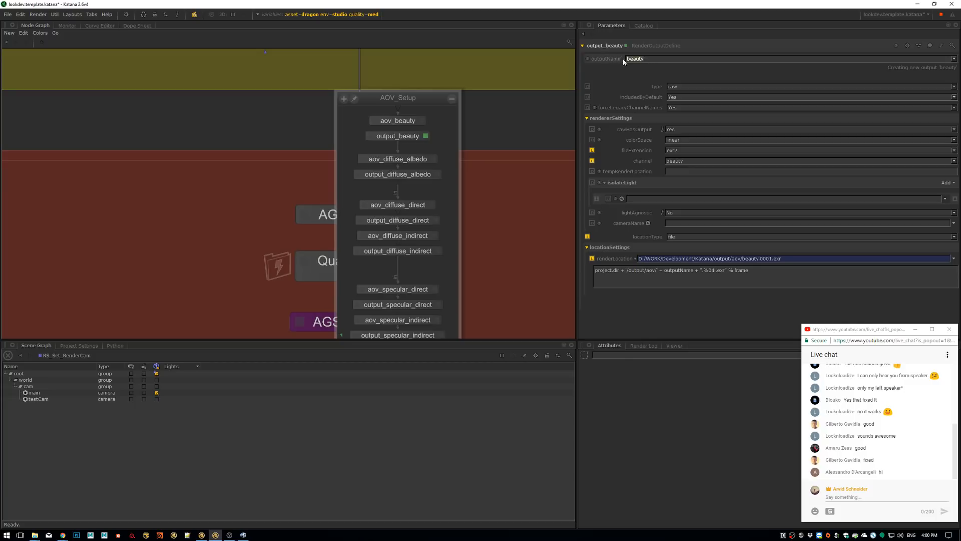
{"action": "left_click", "coordinate": [702, 274]}
{"action": "type", "text": "."}
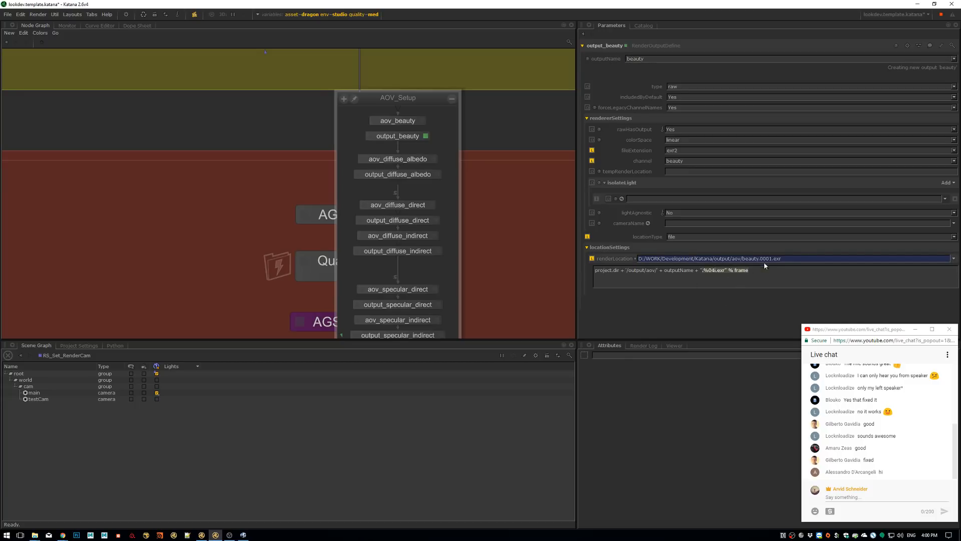
{"action": "left_click_drag", "start_coordinate": [796, 259], "coordinate": [638, 259]}
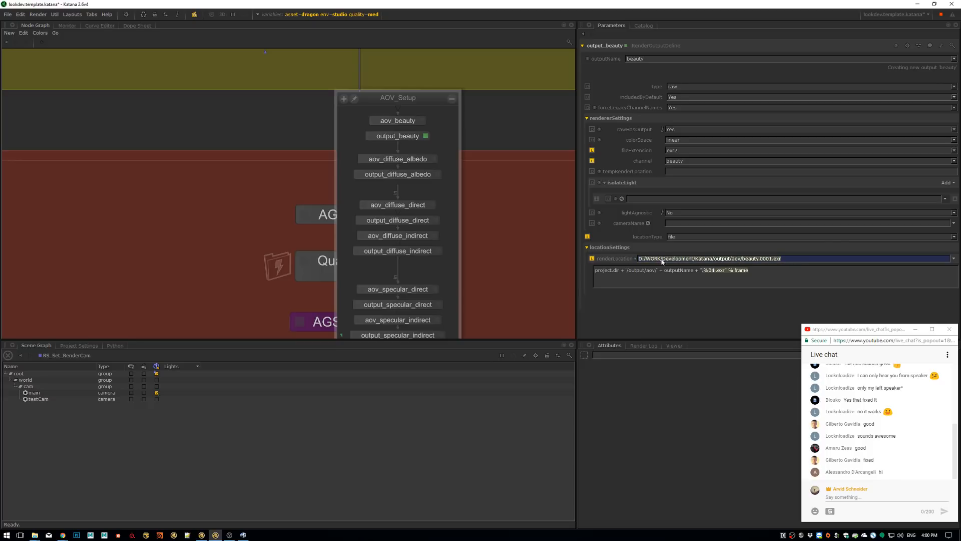
{"action": "left_click", "coordinate": [435, 250]}
{"action": "left_click", "coordinate": [439, 250]}
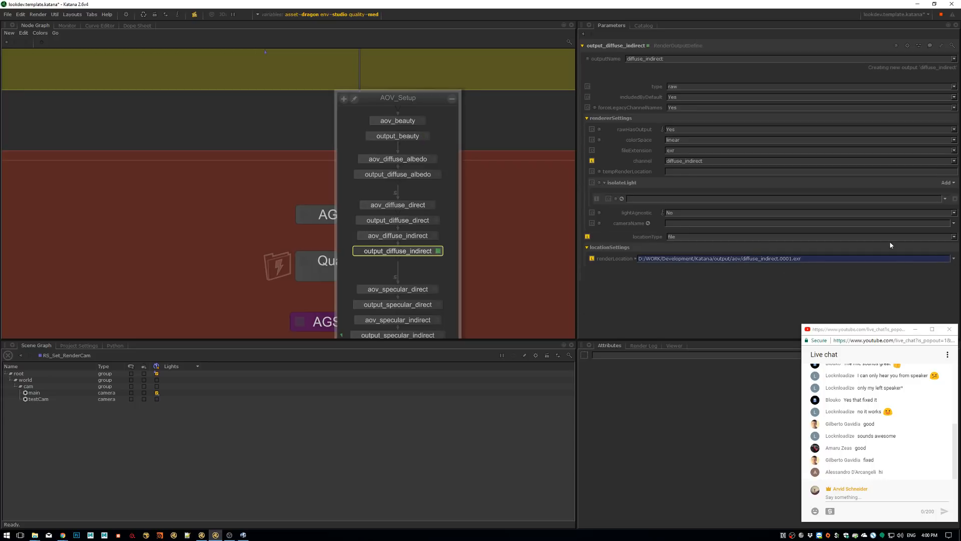
Collapse the AOV_Setup group and set the scene graph view to the RS_Interactive node
{"action": "left_click", "coordinate": [451, 99]}
{"action": "scroll", "coordinate": [411, 276], "scroll_direction": "down", "scroll_amount": 3}
{"action": "middle_click_drag", "start_coordinate": [412, 276], "coordinate": [431, 131]}
{"action": "middle_click_drag", "start_coordinate": [413, 241], "coordinate": [423, 155]}
{"action": "left_click", "coordinate": [423, 230]}
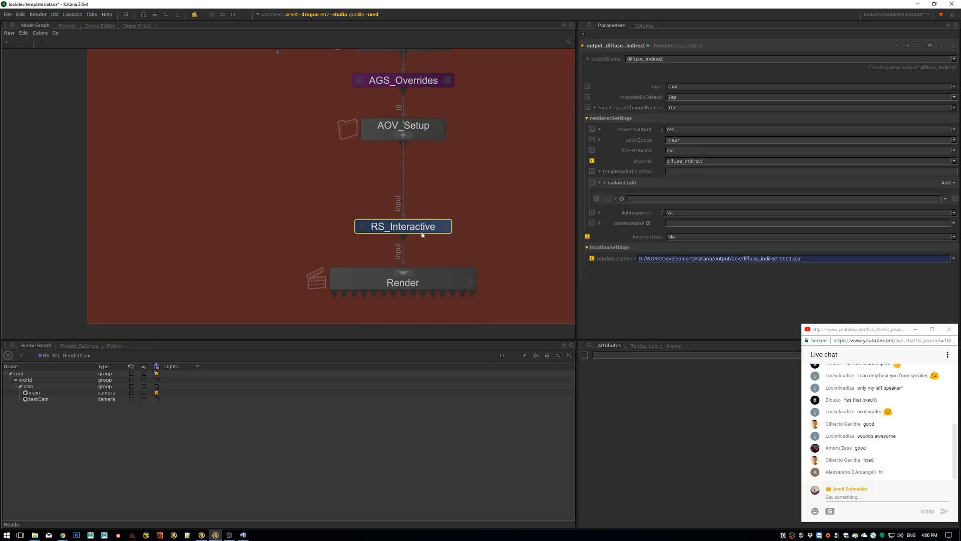
{"action": "key", "text": "v"}
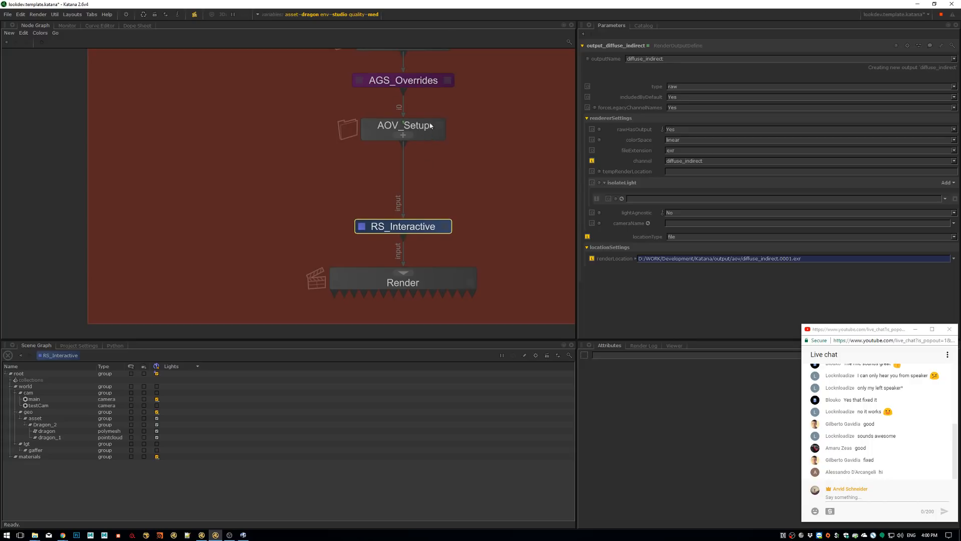
Look back over the whole node graph, from the Render section up through Light and Material to Data
{"action": "middle_click_drag", "start_coordinate": [469, 64], "coordinate": [443, 167]}
{"action": "scroll", "coordinate": [444, 176], "scroll_direction": "down", "scroll_amount": 4}
{"action": "middle_click_drag", "start_coordinate": [445, 65], "coordinate": [368, 261]}
{"action": "scroll", "coordinate": [412, 158], "scroll_direction": "down", "scroll_amount": 3}
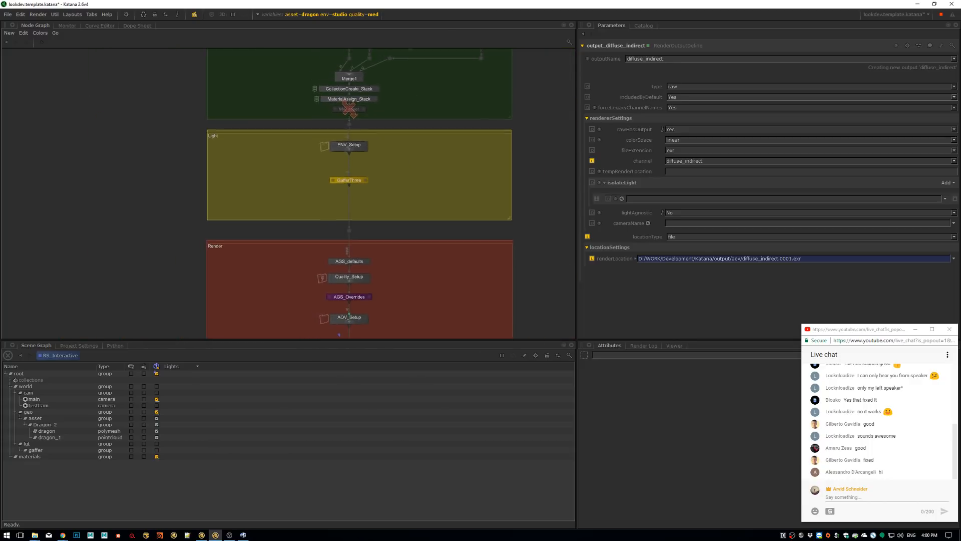
{"action": "middle_click_drag", "start_coordinate": [412, 91], "coordinate": [373, 279]}
{"action": "scroll", "coordinate": [407, 211], "scroll_direction": "up", "scroll_amount": 7}
{"action": "scroll", "coordinate": [506, 207], "scroll_direction": "down", "scroll_amount": 5}
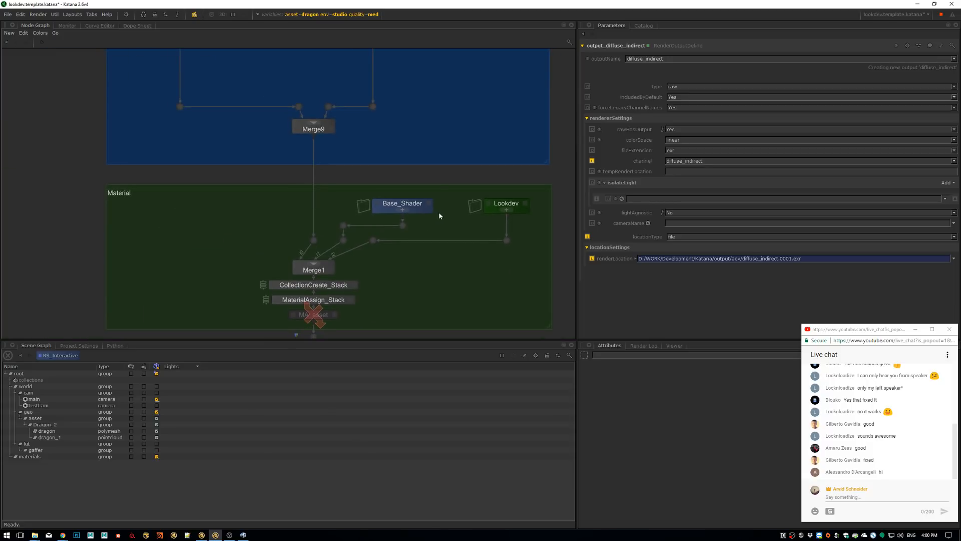
{"action": "scroll", "coordinate": [479, 138], "scroll_direction": "down", "scroll_amount": 4}
{"action": "middle_click_drag", "start_coordinate": [438, 61], "coordinate": [426, 134]}
{"action": "scroll", "coordinate": [421, 242], "scroll_direction": "down", "scroll_amount": 2}
{"action": "middle_click_drag", "start_coordinate": [426, 211], "coordinate": [425, 177]}
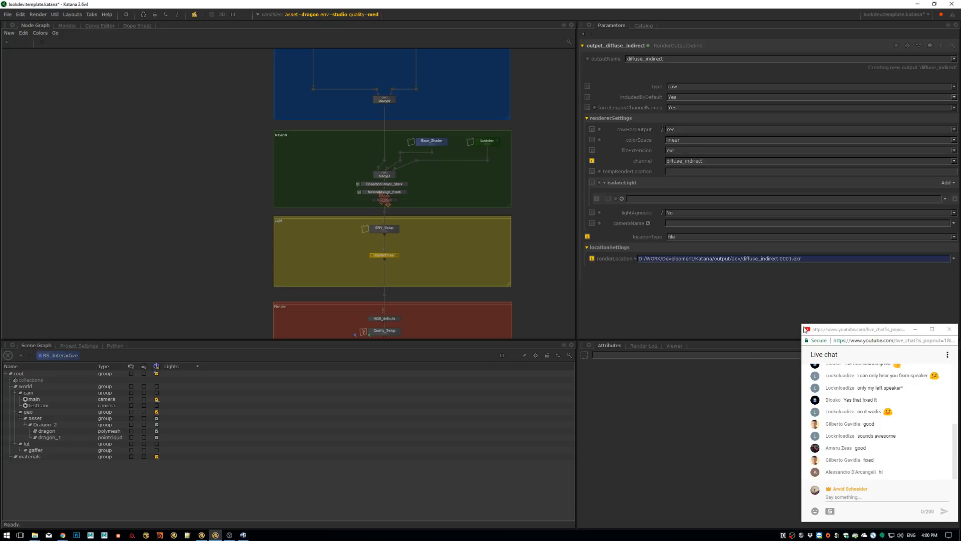
{"action": "left_click", "coordinate": [848, 332]}
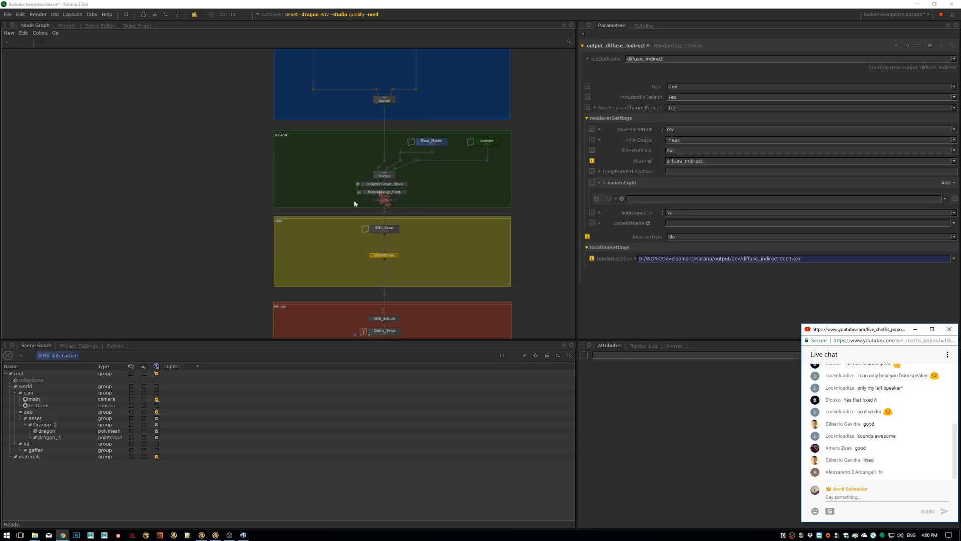
{"action": "middle_click_drag", "start_coordinate": [385, 88], "coordinate": [361, 245]}
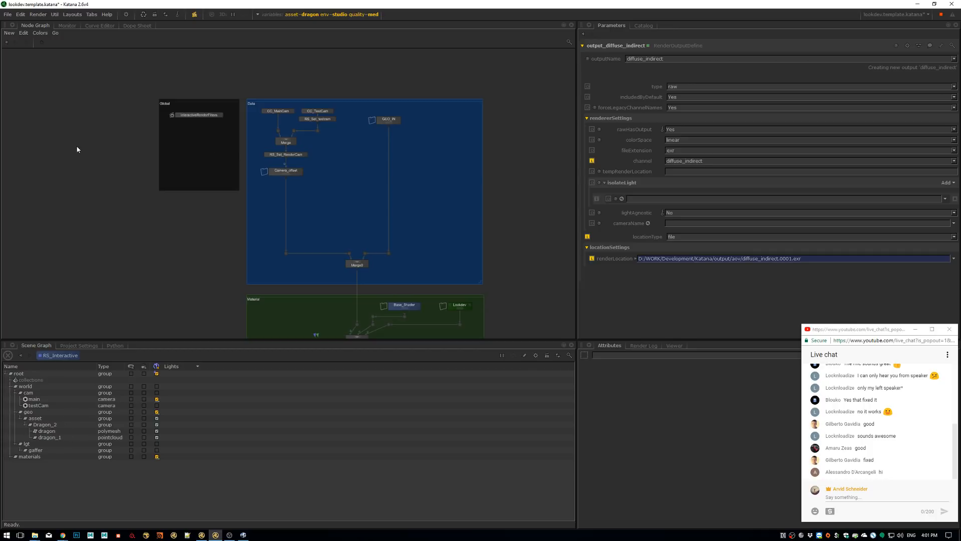
Save the lookdev template and move the live chat window clear of the 3D view
{"action": "key", "text": "ctrl+s"}
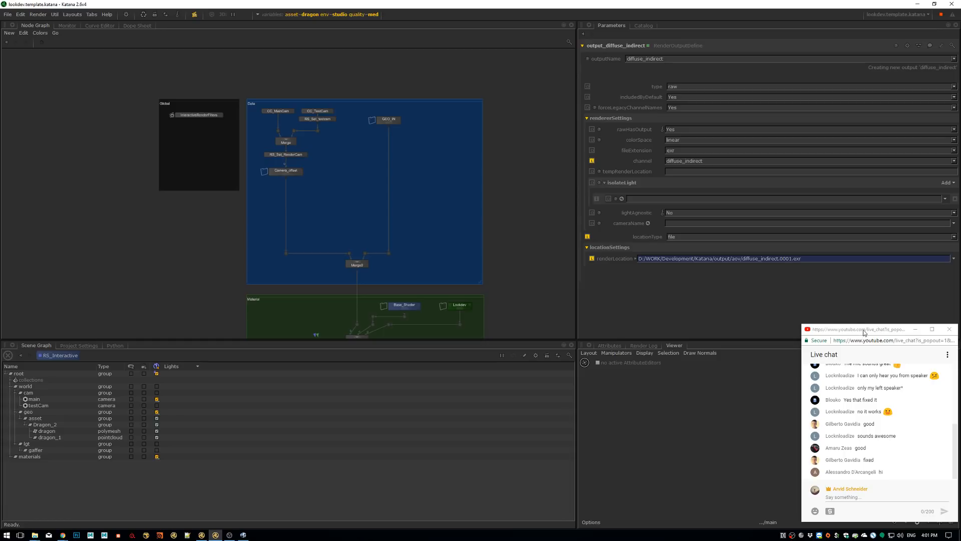
{"action": "left_click_drag", "start_coordinate": [863, 331], "coordinate": [848, 126]}
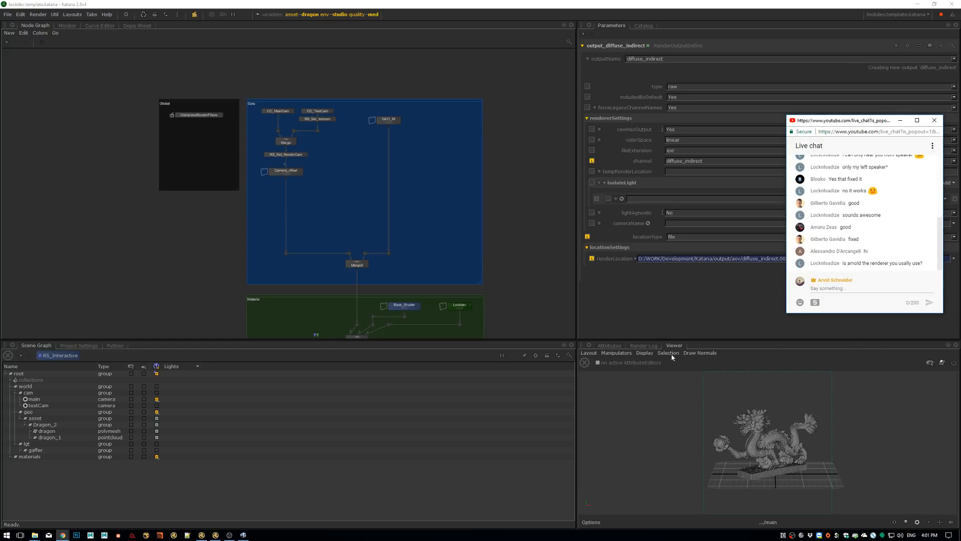
Set the asset graph state variable to bird
{"action": "left_click", "coordinate": [337, 15]}
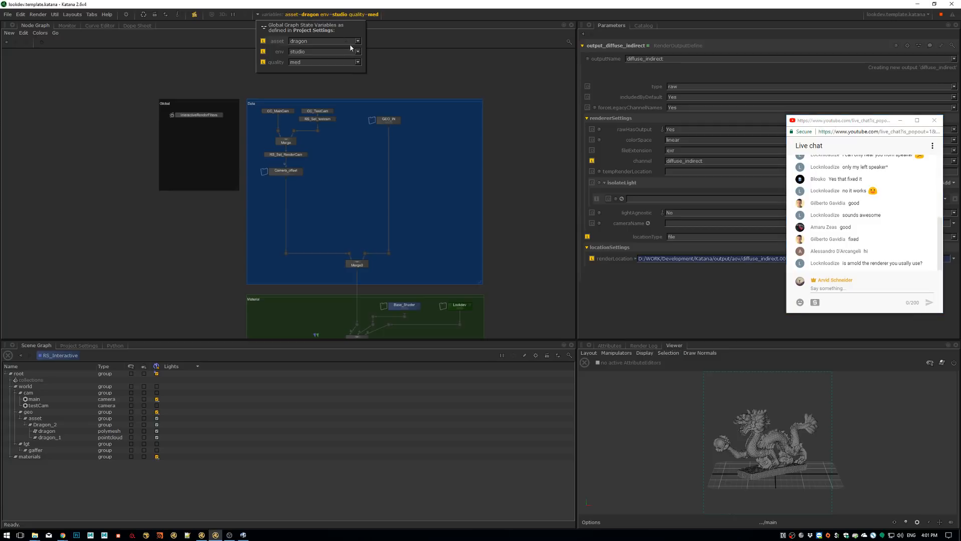
{"action": "left_click", "coordinate": [346, 41]}
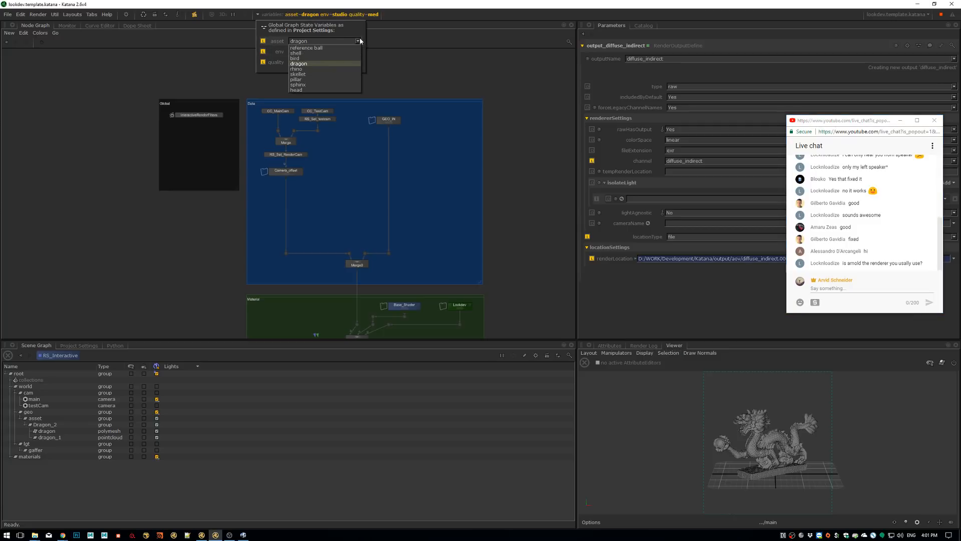
{"action": "left_click", "coordinate": [334, 59]}
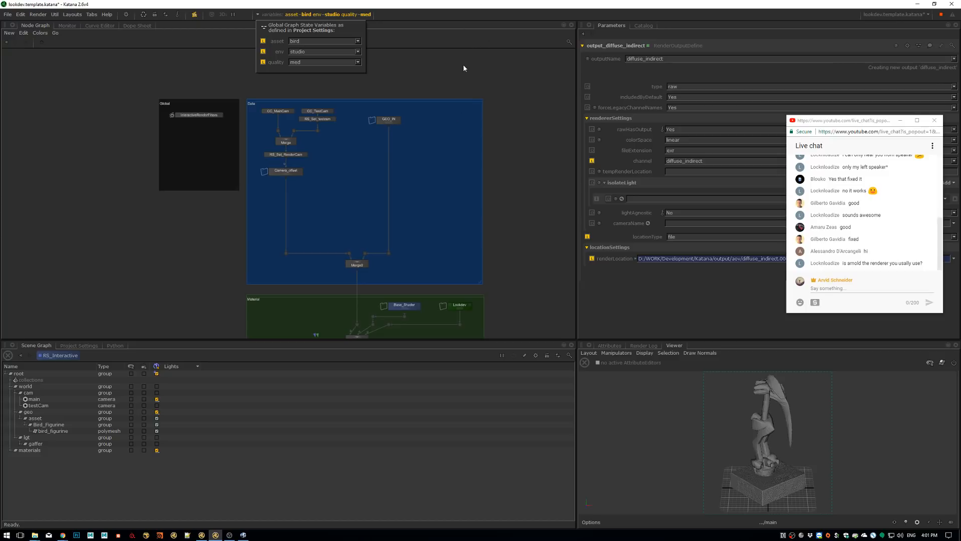
Set the asset graph state variable to pillar and the quality variable to lo
{"action": "left_click", "coordinate": [358, 41]}
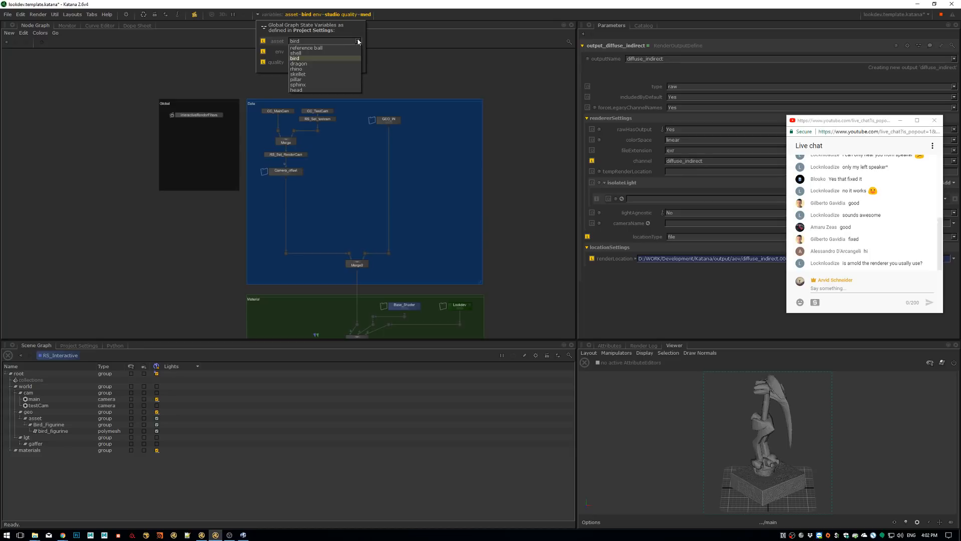
{"action": "left_click", "coordinate": [322, 79]}
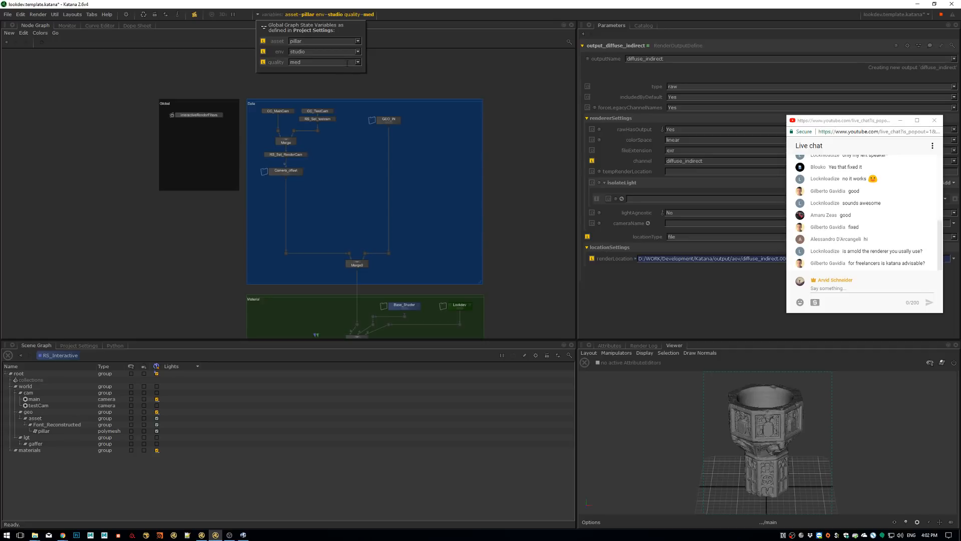
{"action": "left_click", "coordinate": [358, 62]}
{"action": "left_click", "coordinate": [345, 69]}
{"action": "left_click", "coordinate": [414, 52]}
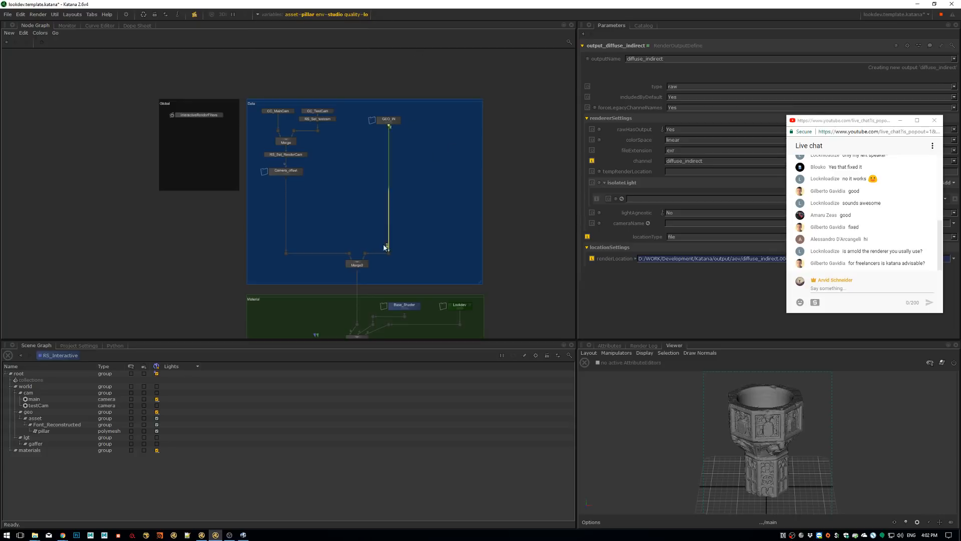
Start a preview render from the RS_Interactive node and show it in the Monitor
{"action": "middle_click_drag", "start_coordinate": [399, 211], "coordinate": [423, 60]}
{"action": "middle_click_drag", "start_coordinate": [384, 239], "coordinate": [406, 65]}
{"action": "middle_click_drag", "start_coordinate": [402, 163], "coordinate": [395, 282]}
{"action": "scroll", "coordinate": [405, 158], "scroll_direction": "up", "scroll_amount": 4}
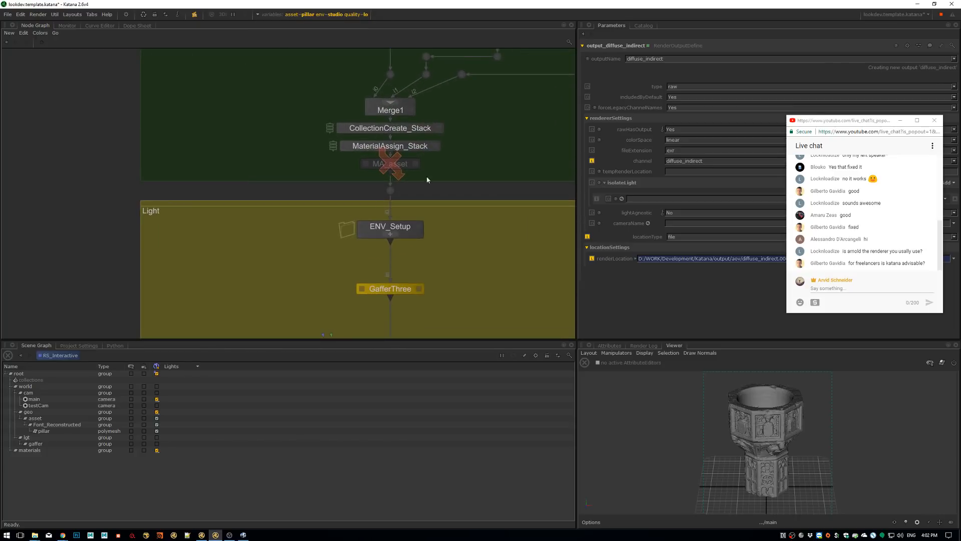
{"action": "middle_click_drag", "start_coordinate": [403, 164], "coordinate": [386, 216]}
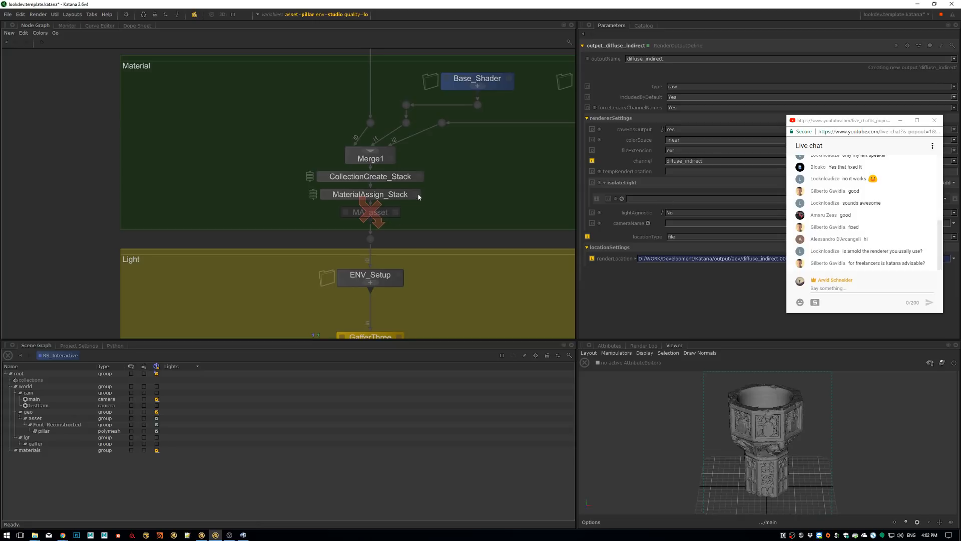
{"action": "middle_click_drag", "start_coordinate": [437, 311], "coordinate": [420, 144]}
{"action": "middle_click_drag", "start_coordinate": [386, 301], "coordinate": [405, 153]}
{"action": "middle_click_drag", "start_coordinate": [387, 270], "coordinate": [403, 150]}
{"action": "left_click", "coordinate": [399, 221]}
{"action": "right_click", "coordinate": [401, 221]}
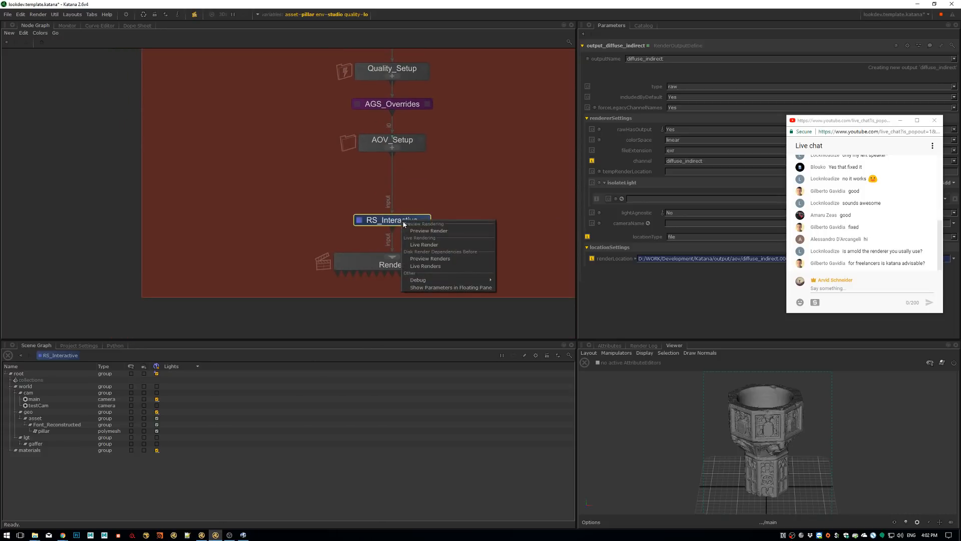
{"action": "left_click", "coordinate": [423, 231]}
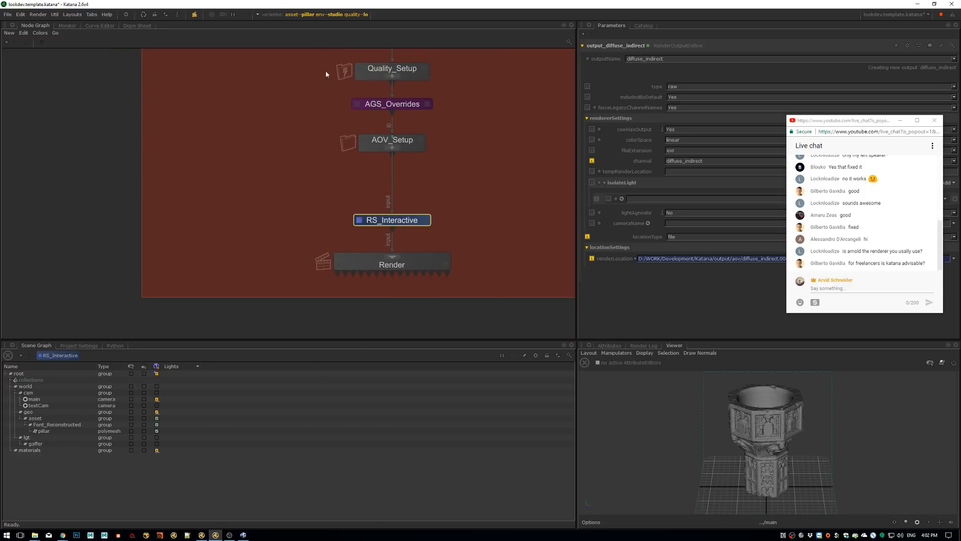
{"action": "left_click", "coordinate": [69, 26]}
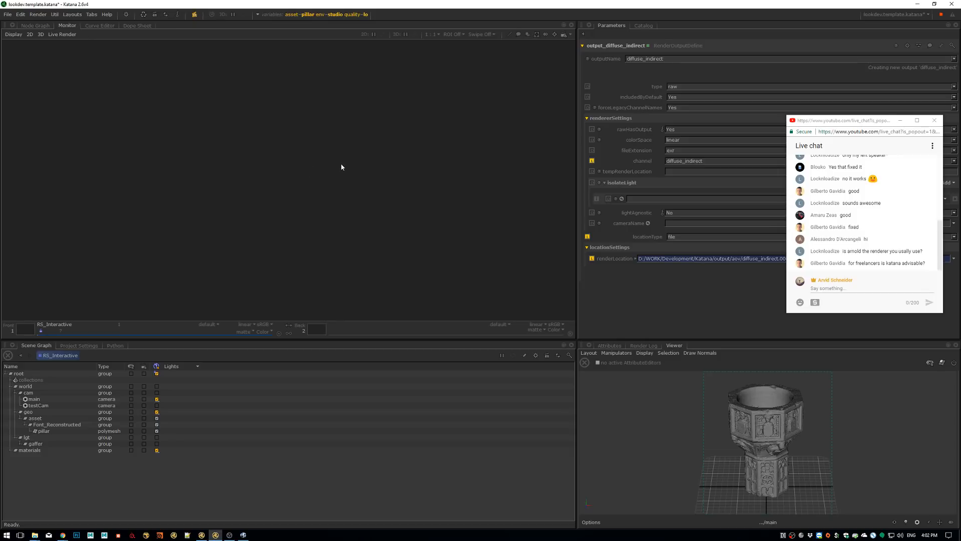
Have progressive_OFF active among the interactive render filters and inspect the pillar's studio render
{"action": "left_click", "coordinate": [195, 15]}
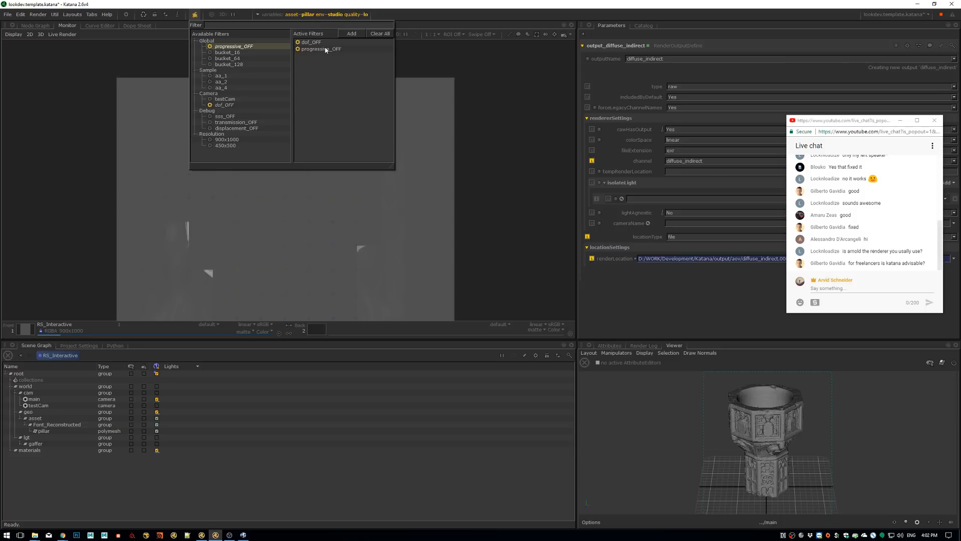
{"action": "left_click", "coordinate": [480, 182]}
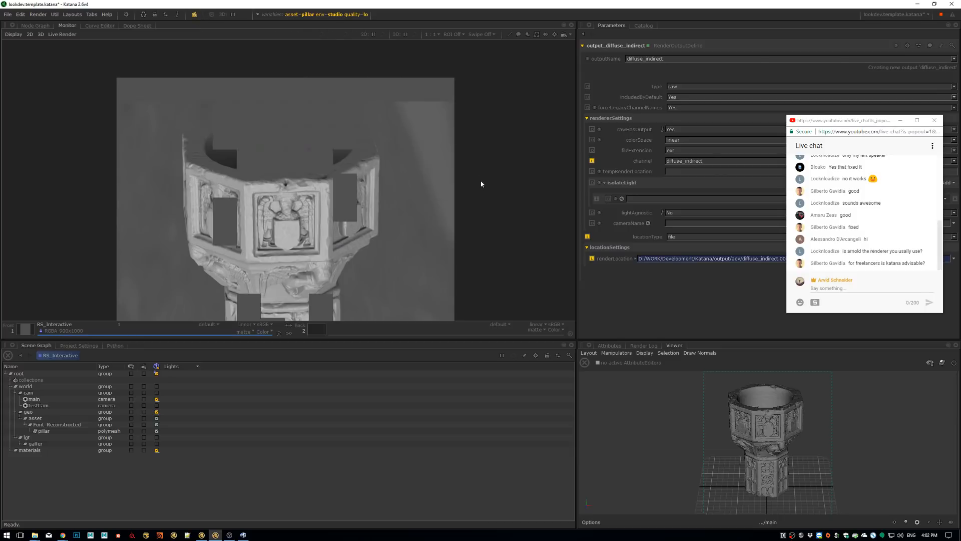
{"action": "middle_click_drag", "start_coordinate": [481, 182], "coordinate": [496, 104]}
{"action": "mouse_move", "coordinate": [381, 157]}
{"action": "middle_mouse_down"}
{"action": "mouse_move", "coordinate": [407, 98]}
{"action": "mouse_move", "coordinate": [416, 175]}
{"action": "mouse_move", "coordinate": [396, 106]}
{"action": "mouse_move", "coordinate": [391, 144]}
{"action": "middle_mouse_up"}
{"action": "scroll", "coordinate": [410, 177], "scroll_direction": "down", "scroll_amount": 1}
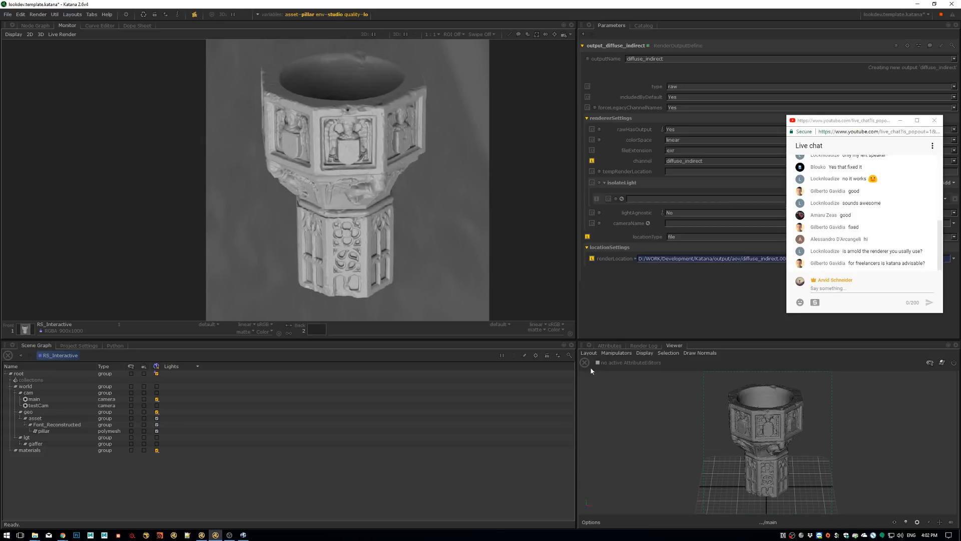
{"action": "left_click", "coordinate": [609, 345]}
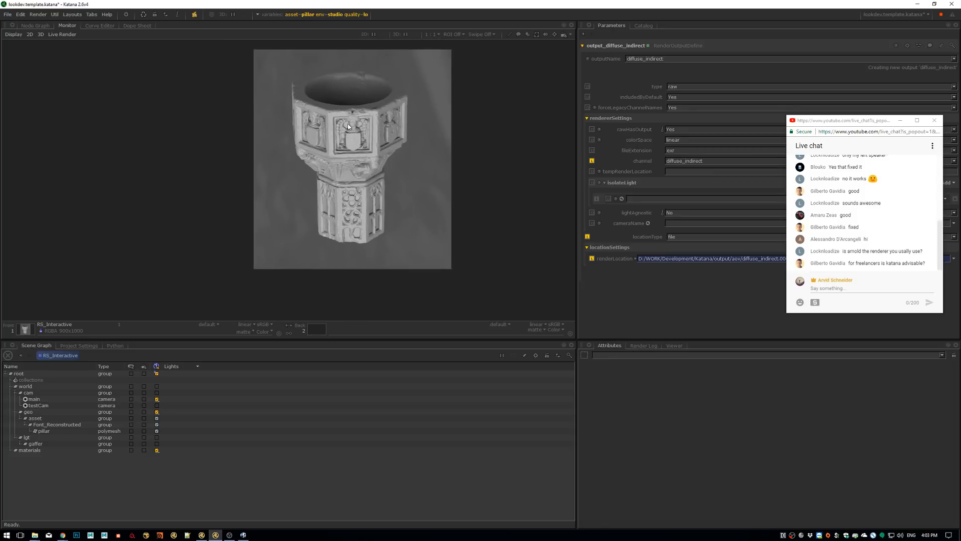
Set the env graph state variable to campus
{"action": "left_click", "coordinate": [319, 14]}
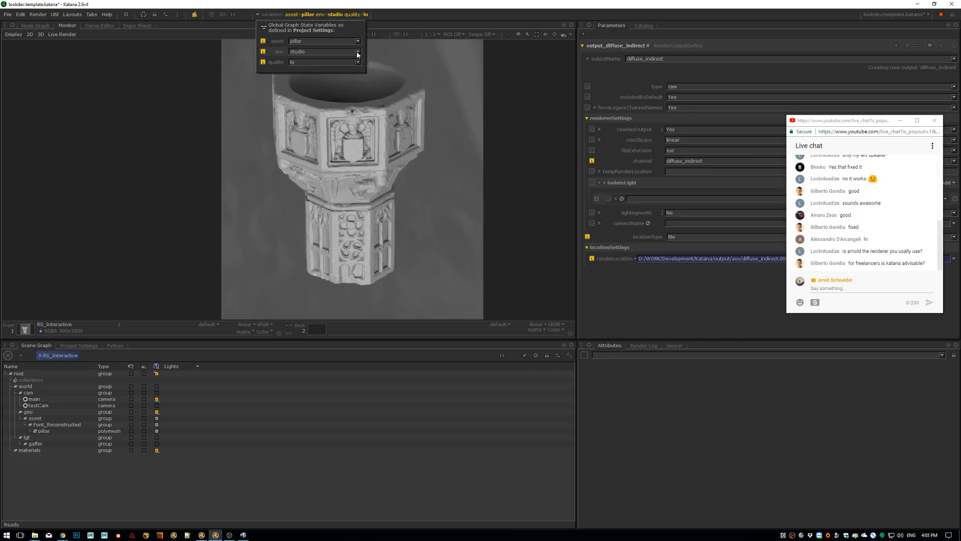
{"action": "left_click", "coordinate": [357, 52]}
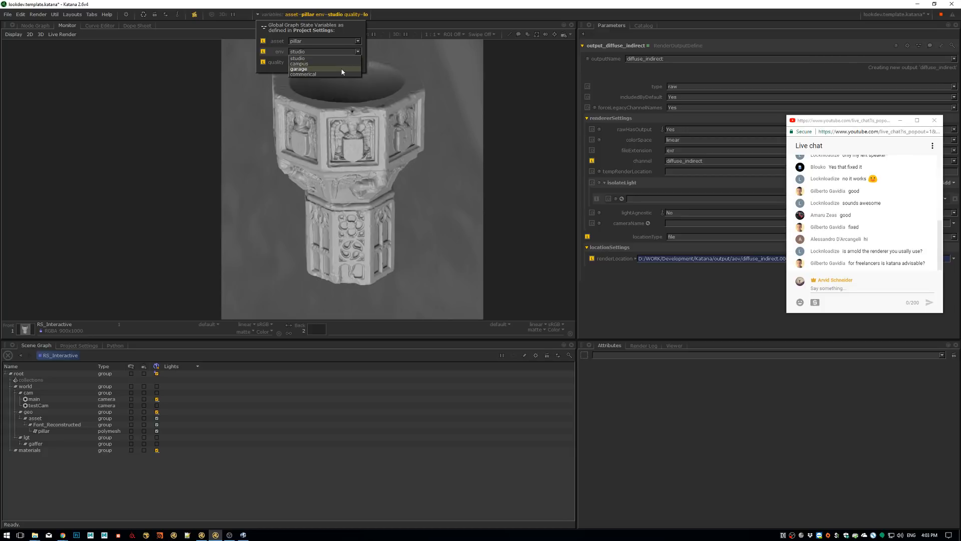
{"action": "left_click", "coordinate": [345, 63]}
{"action": "left_click", "coordinate": [413, 125]}
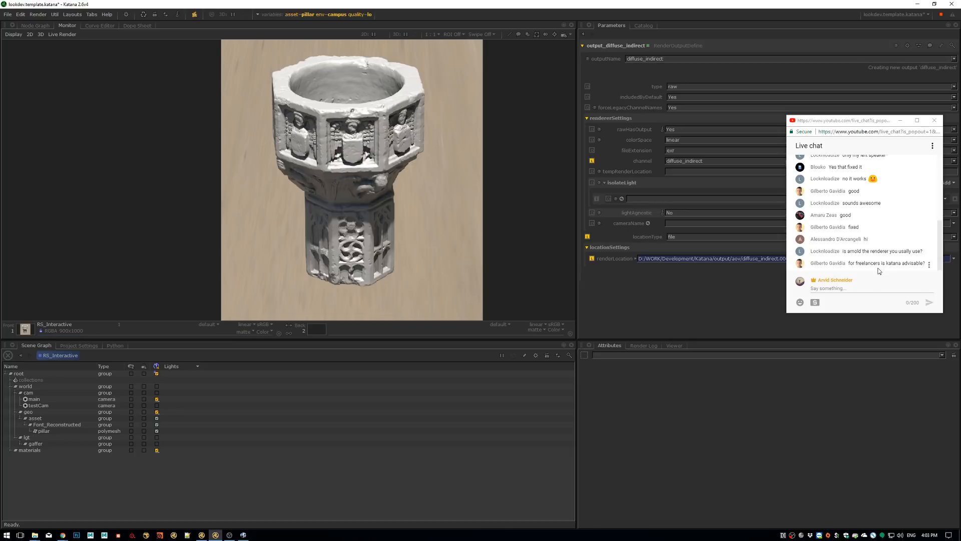
Enlarge the render display area and examine the pillar's campus render, flipping between the available renders
{"action": "middle_click_drag", "start_coordinate": [393, 172], "coordinate": [502, 257]}
{"action": "scroll", "coordinate": [376, 203], "scroll_direction": "up", "scroll_amount": 2}
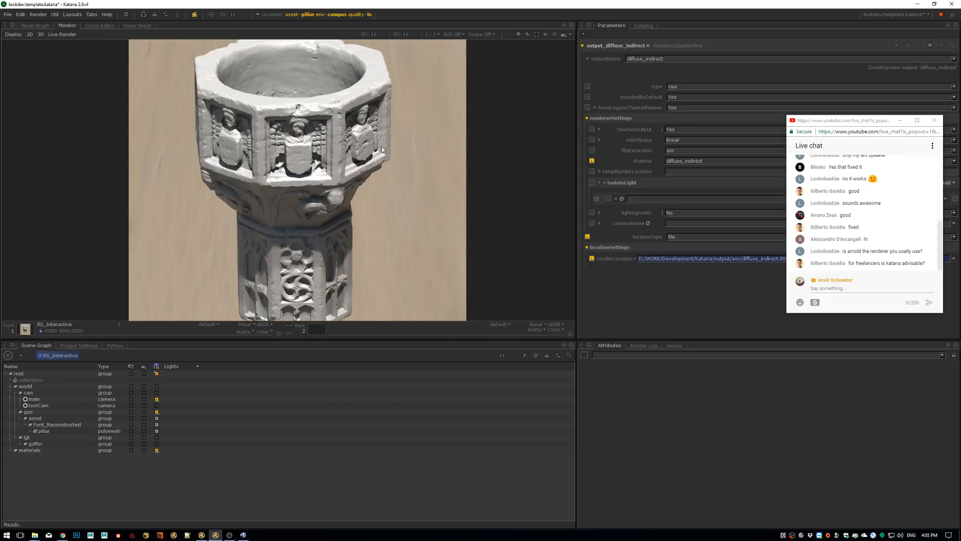
{"action": "left_click_drag", "start_coordinate": [365, 339], "coordinate": [371, 398]}
{"action": "middle_click_drag", "start_coordinate": [361, 183], "coordinate": [398, 190]}
{"action": "middle_click_drag", "start_coordinate": [376, 117], "coordinate": [370, 110]}
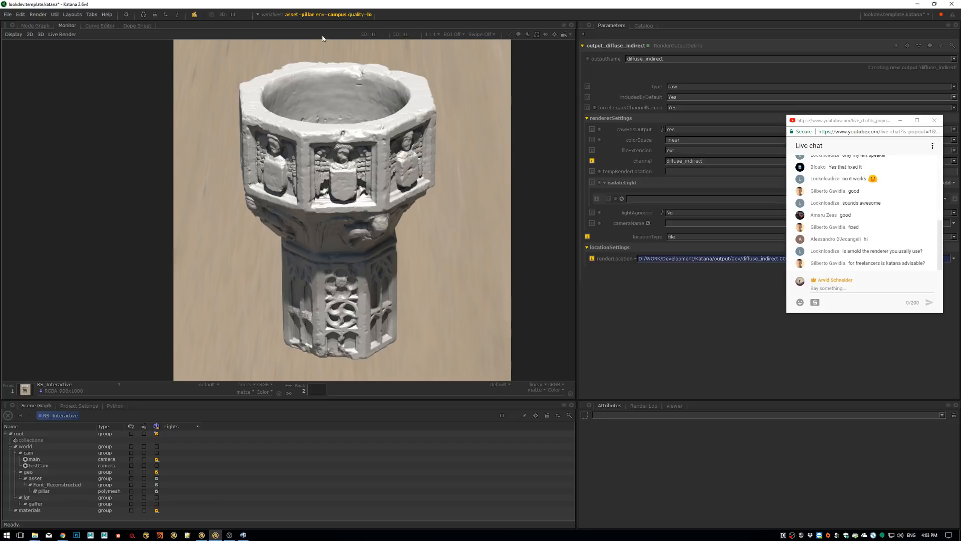
{"action": "key", "text": "Right"}
{"action": "key", "text": "Left"}
{"action": "key", "text": "Right"}
{"action": "key", "text": "Left"}
{"action": "key", "text": "Right"}
{"action": "key", "text": "Left"}
Set the env graph state variable to garage
{"action": "left_click", "coordinate": [312, 17]}
{"action": "left_click", "coordinate": [356, 52]}
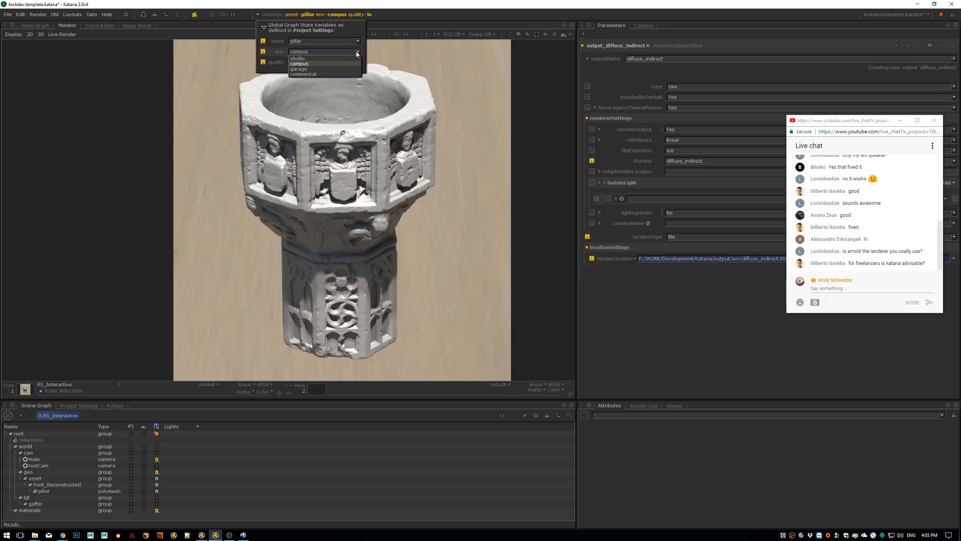
{"action": "left_click", "coordinate": [349, 70]}
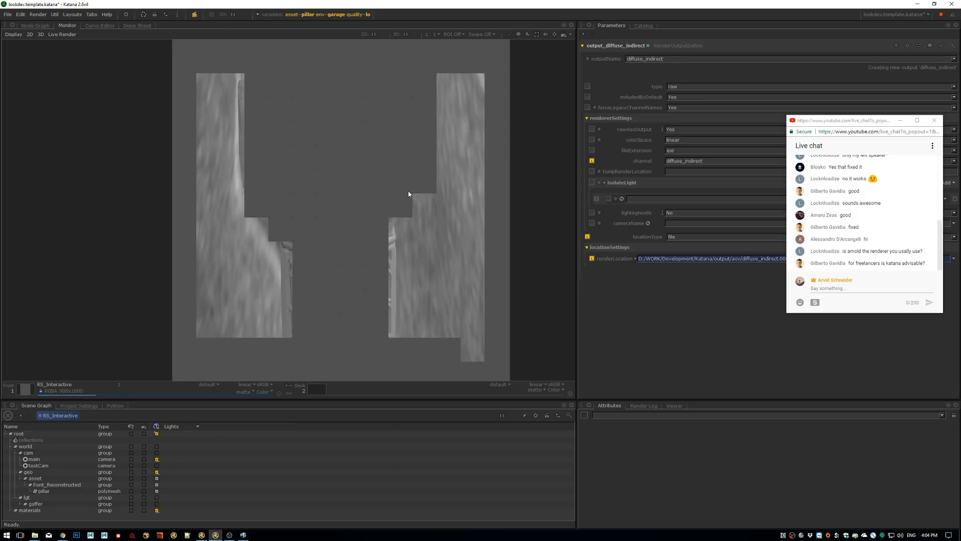
Examine the pillar's garage render and flip through the available renders to compare it with the others
{"action": "middle_click_drag", "start_coordinate": [399, 183], "coordinate": [447, 173]}
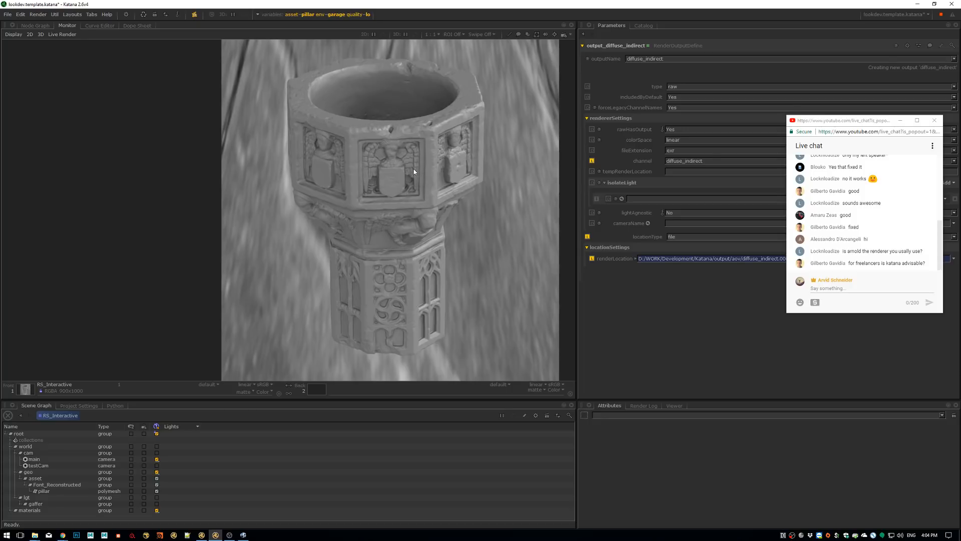
{"action": "middle_click_drag", "start_coordinate": [414, 171], "coordinate": [417, 179]}
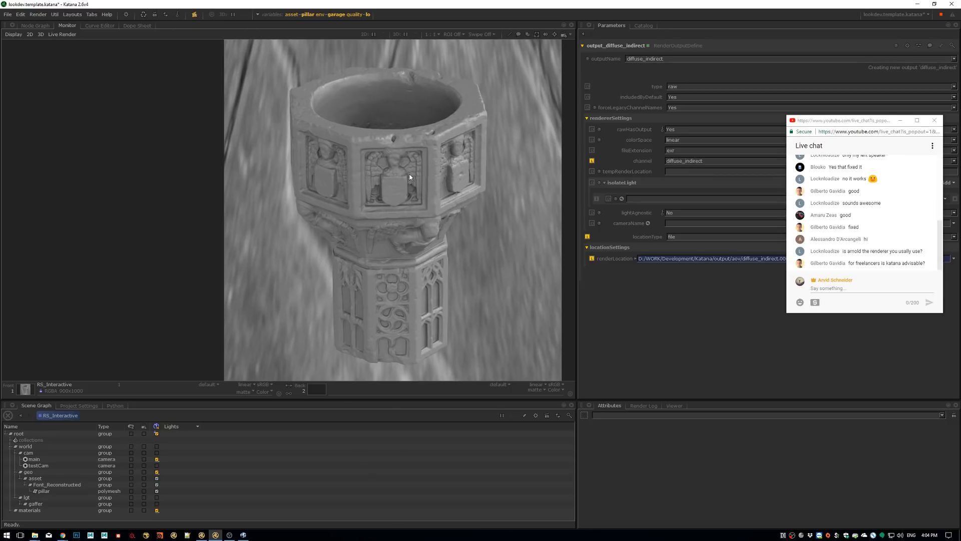
{"action": "middle_click_drag", "start_coordinate": [411, 165], "coordinate": [413, 162]}
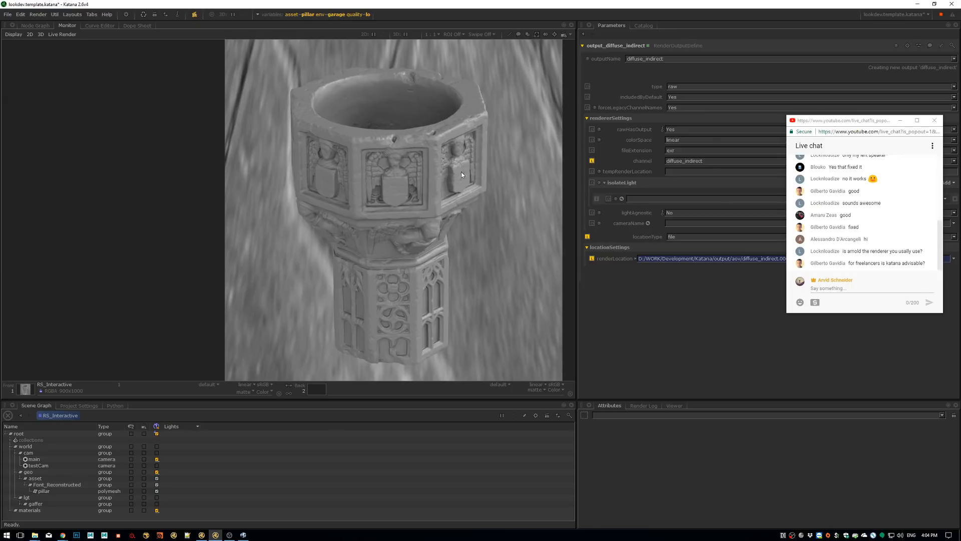
{"action": "middle_click_drag", "start_coordinate": [458, 169], "coordinate": [451, 170]}
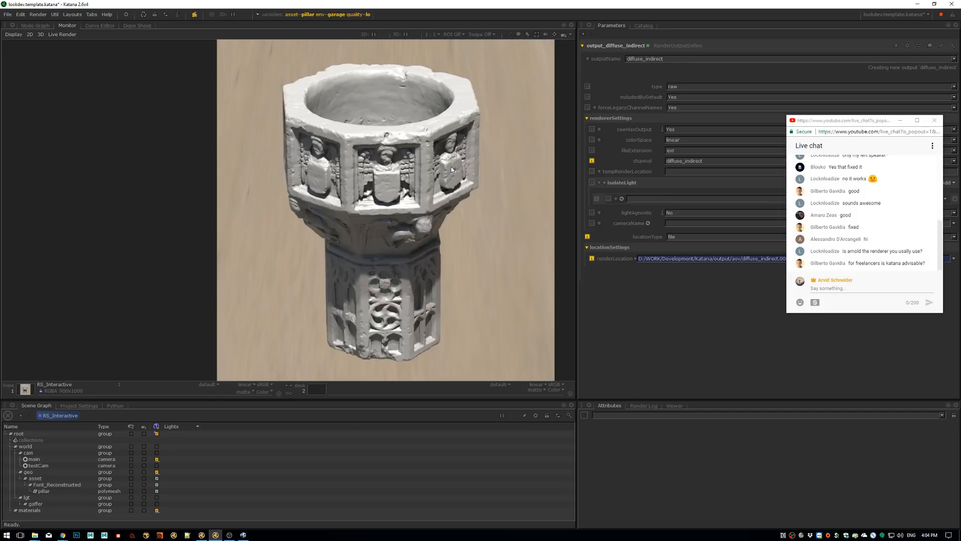
{"action": "key", "text": "Page_Down"}
{"action": "key", "text": "Page_Down"}
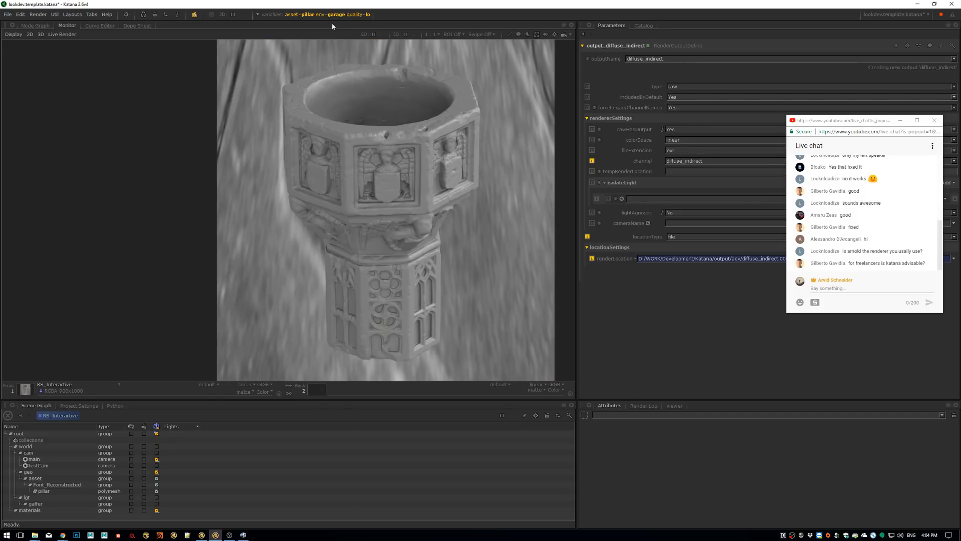
Remove progressive_OFF from the active interactive render filters
{"action": "left_click", "coordinate": [333, 15]}
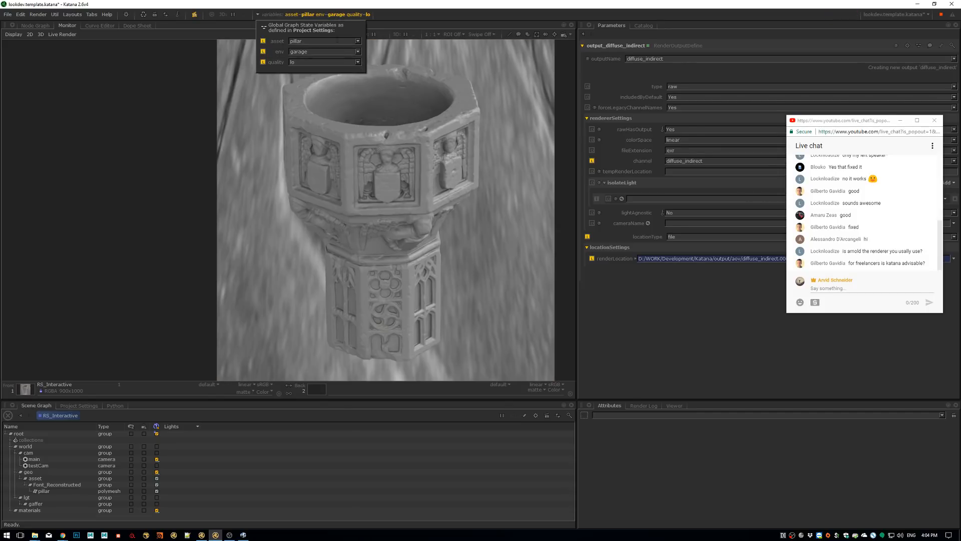
{"action": "left_click", "coordinate": [194, 15]}
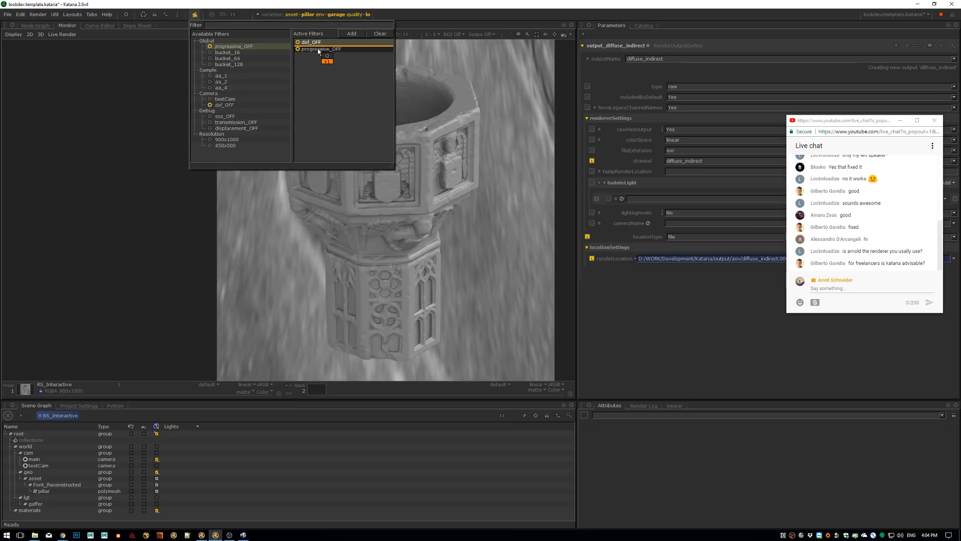
{"action": "left_click", "coordinate": [275, 48]}
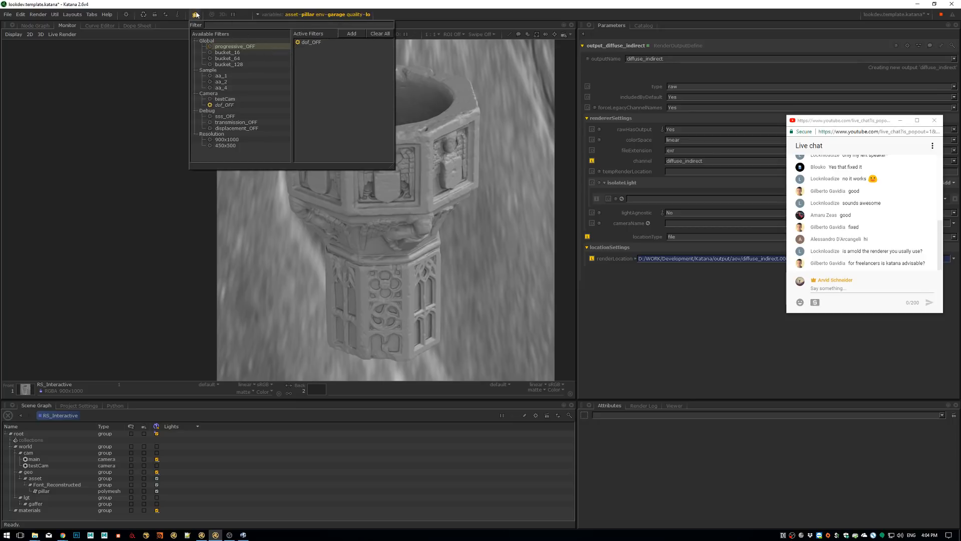
{"action": "left_click", "coordinate": [411, 131]}
Inspect the pillar's rim up close in the diffuse_albedo and diffuse_direct render outputs
{"action": "scroll", "coordinate": [397, 104], "scroll_direction": "up", "scroll_amount": 5}
{"action": "right_click_drag", "start_coordinate": [472, 103], "coordinate": [476, 103], "text": "alt"}
{"action": "middle_click_drag", "start_coordinate": [476, 103], "coordinate": [441, 104]}
{"action": "left_click", "coordinate": [217, 384]}
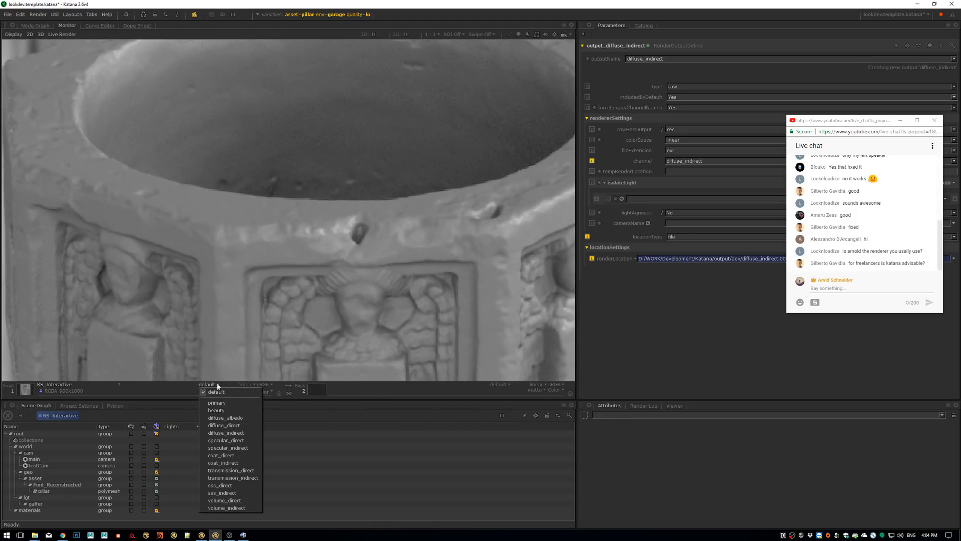
{"action": "left_click", "coordinate": [225, 394]}
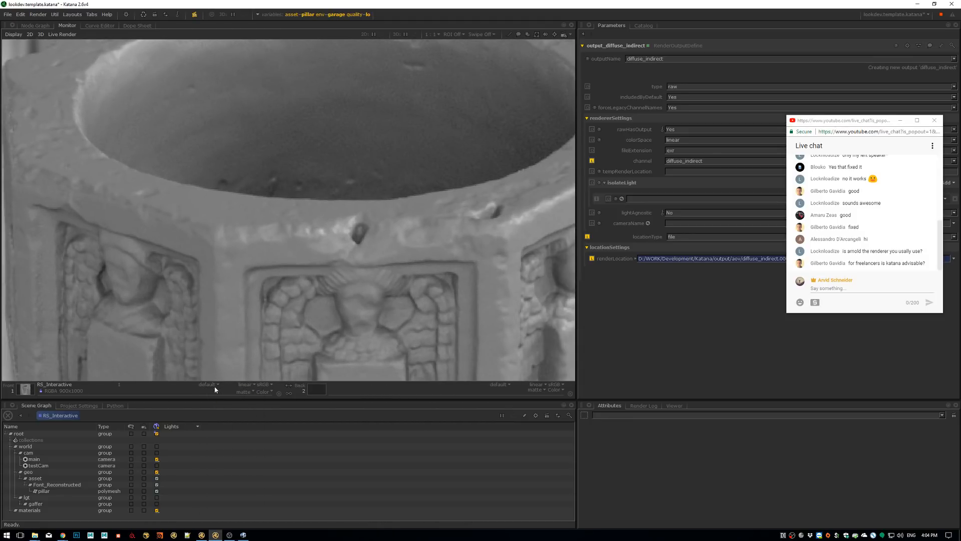
{"action": "left_click", "coordinate": [209, 388]}
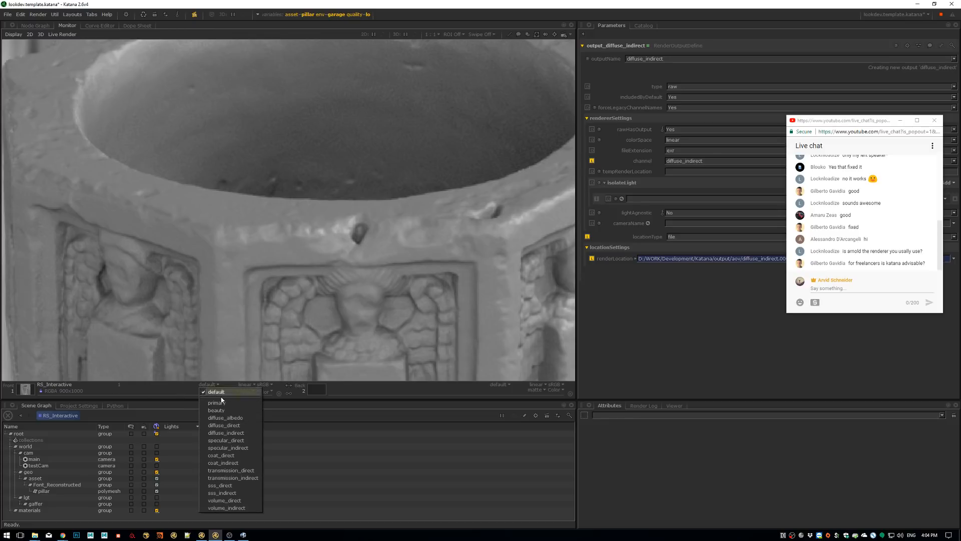
{"action": "left_click", "coordinate": [213, 417]}
{"action": "left_click", "coordinate": [211, 385]}
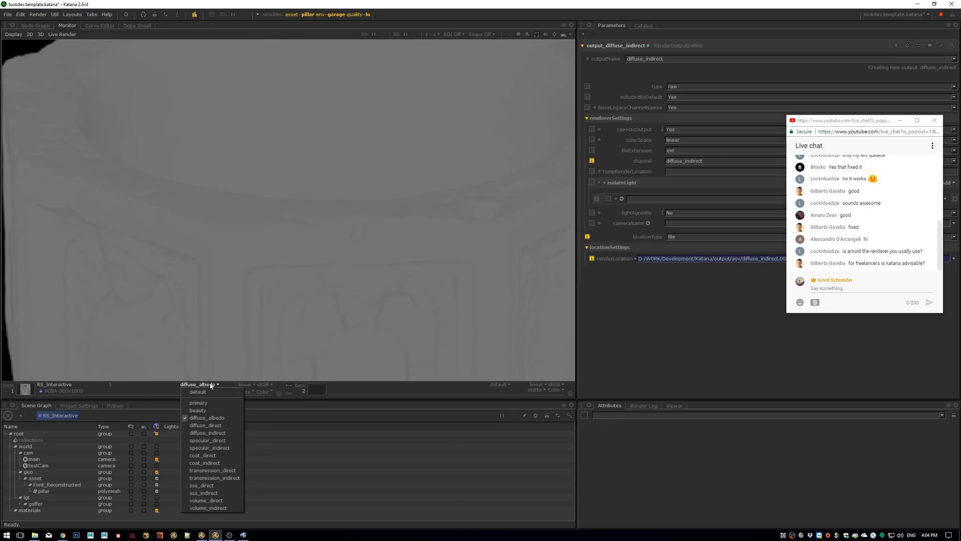
{"action": "left_click", "coordinate": [220, 428]}
View the diffuse_indirect output across the whole frame with raised display exposure, and reset the exposure
{"action": "left_click", "coordinate": [201, 385]}
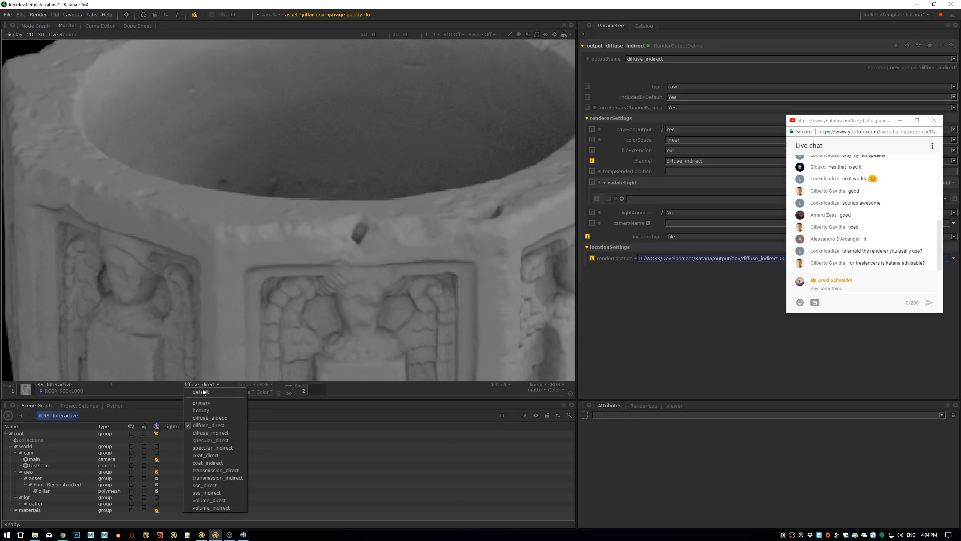
{"action": "left_click", "coordinate": [215, 434]}
{"action": "key", "text": "plus"}
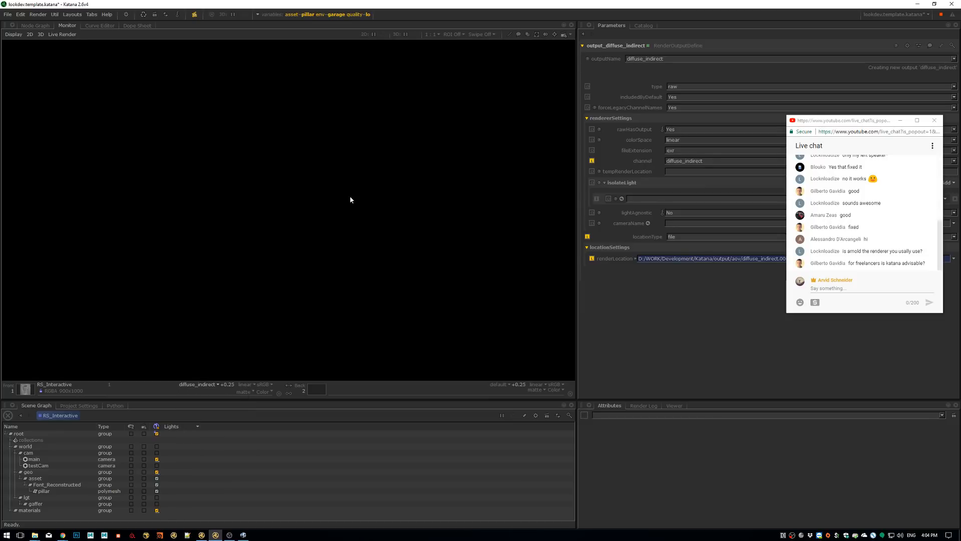
{"action": "scroll", "coordinate": [553, 270], "scroll_direction": "down", "scroll_amount": 7}
{"action": "middle_click_drag", "start_coordinate": [546, 294], "coordinate": [372, 212]}
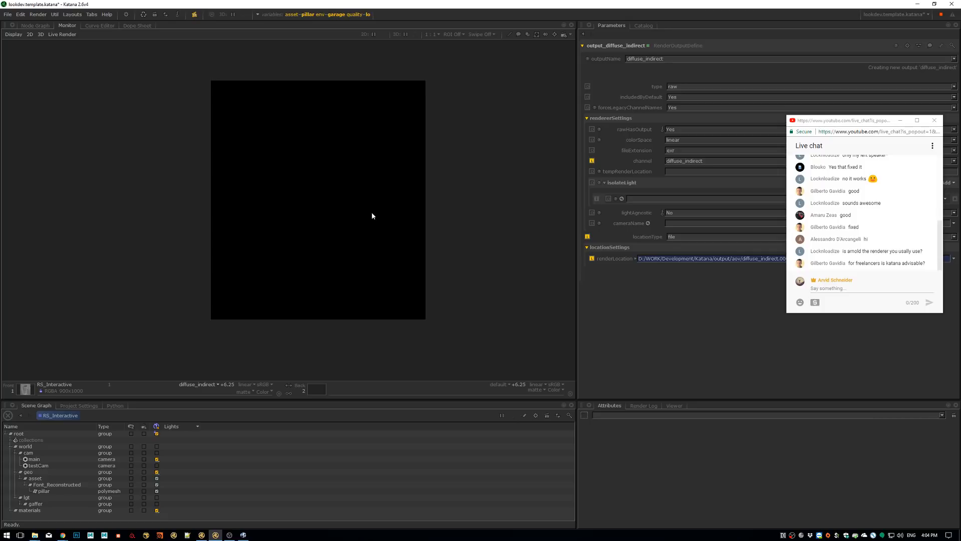
{"action": "key", "text": "0"}
View the specular_direct and specular_indirect outputs, and return the display to the primary output
{"action": "left_click", "coordinate": [212, 387]}
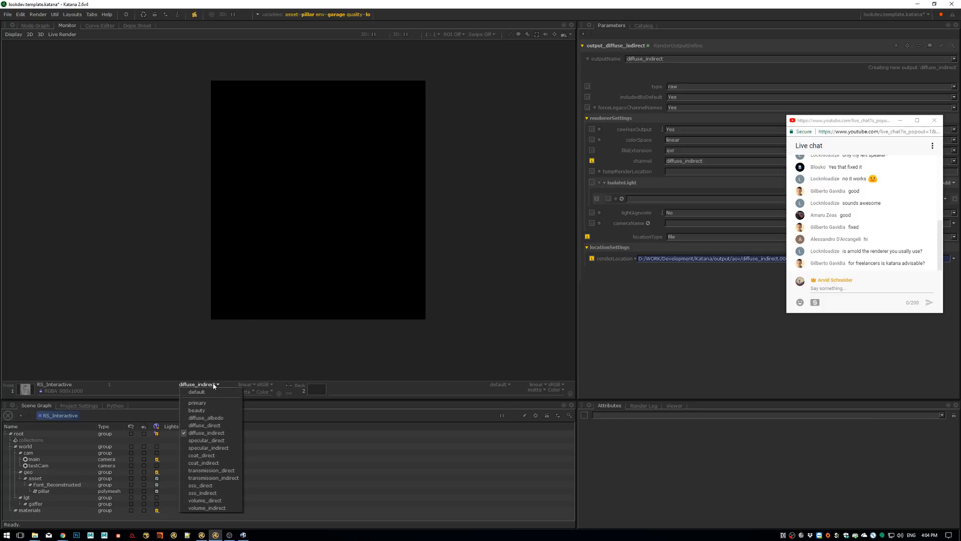
{"action": "left_click", "coordinate": [219, 444]}
{"action": "left_click", "coordinate": [214, 385]}
{"action": "left_click", "coordinate": [213, 449]}
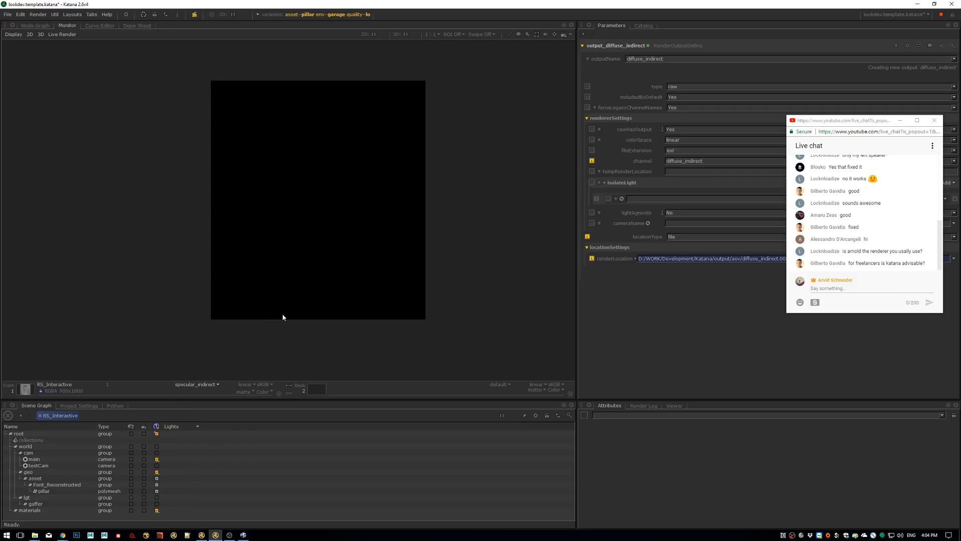
{"action": "left_click", "coordinate": [209, 387]}
{"action": "left_click", "coordinate": [209, 407]}
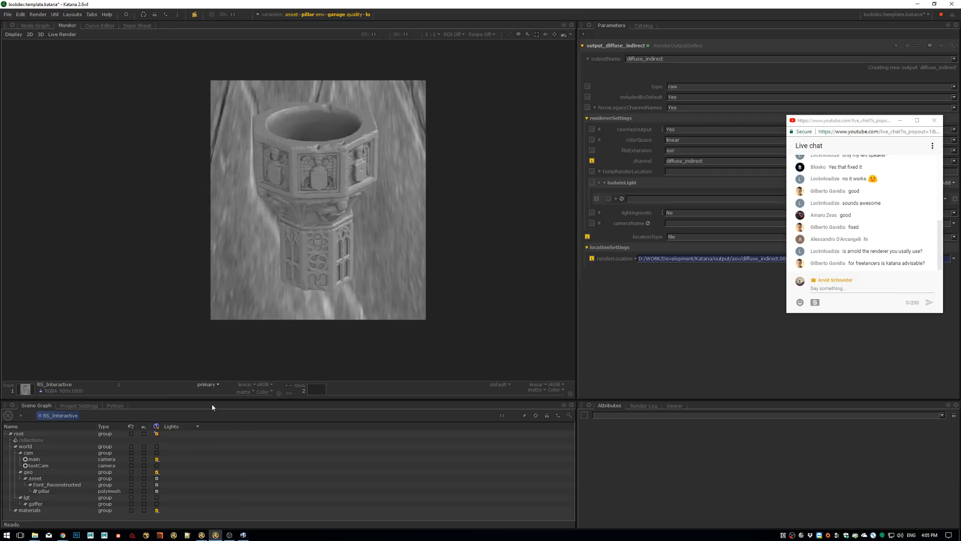
Set the quality graph state variable to hi
{"action": "scroll", "coordinate": [375, 161], "scroll_direction": "up", "scroll_amount": 5}
{"action": "left_click", "coordinate": [358, 15]}
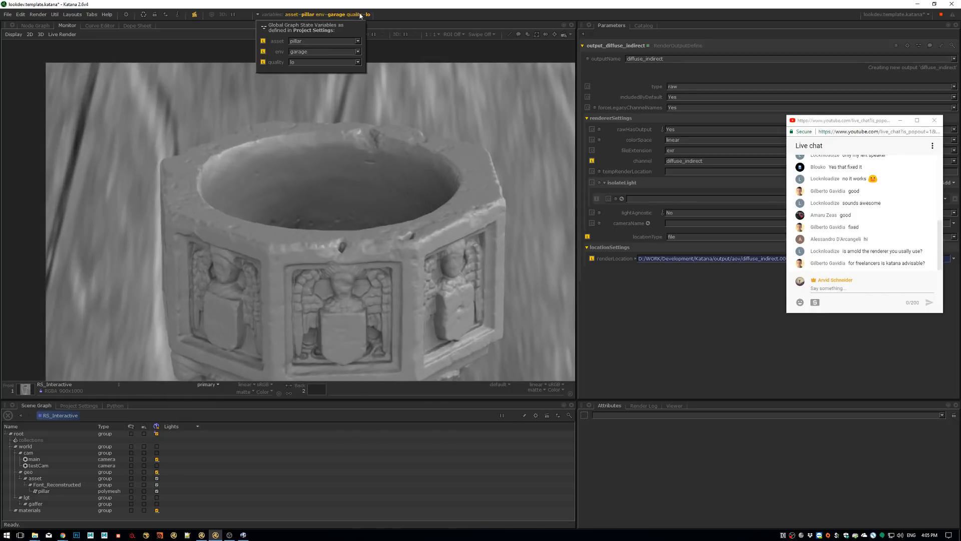
{"action": "left_click", "coordinate": [358, 64]}
{"action": "left_click", "coordinate": [336, 81]}
Start a preview render from the RS_Interactive node in the node graph
{"action": "middle_click_drag", "start_coordinate": [376, 222], "coordinate": [379, 152]}
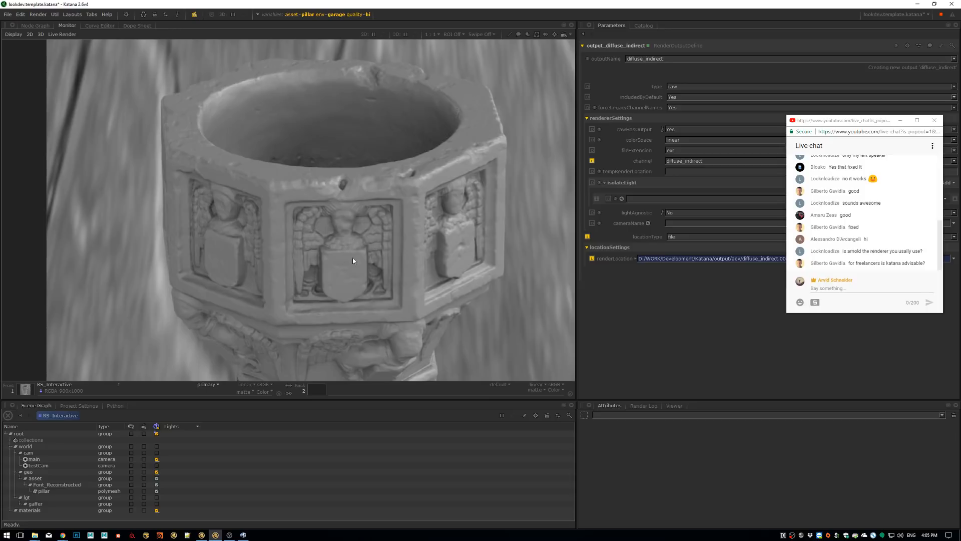
{"action": "middle_click_drag", "start_coordinate": [347, 266], "coordinate": [327, 254]}
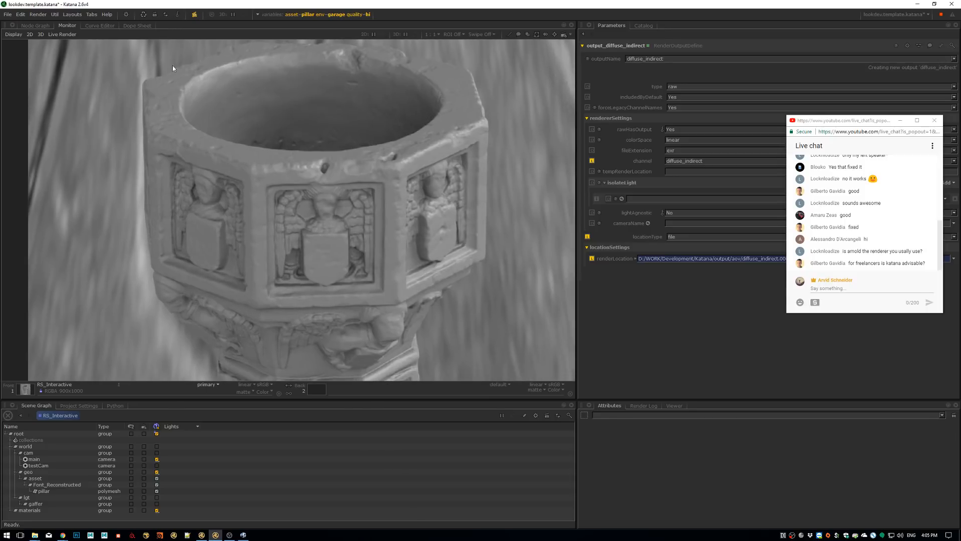
{"action": "left_click", "coordinate": [35, 25]}
{"action": "right_click", "coordinate": [388, 221]}
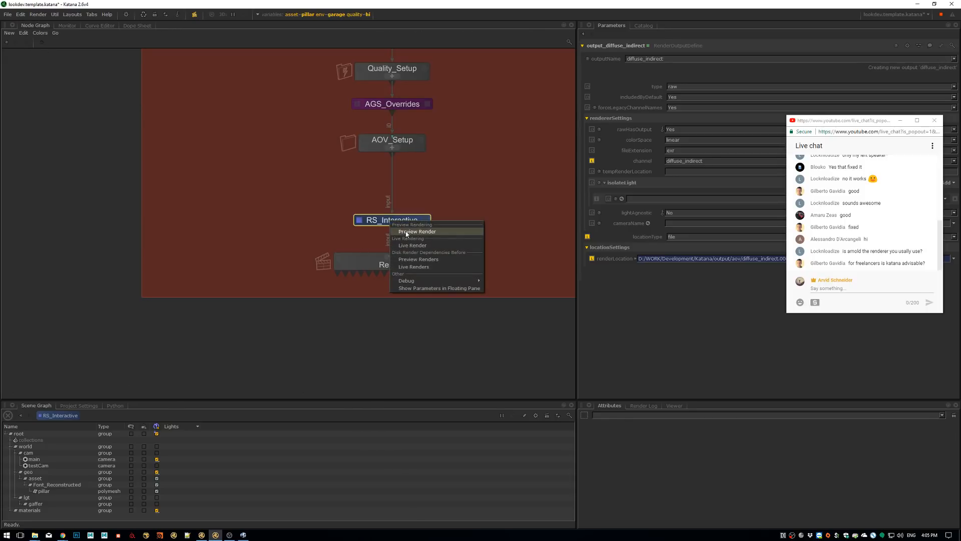
{"action": "left_click", "coordinate": [409, 230]}
Show the Render node's parameters and expand its outputs to review the AOV file paths
{"action": "middle_click_drag", "start_coordinate": [439, 160], "coordinate": [415, 197]}
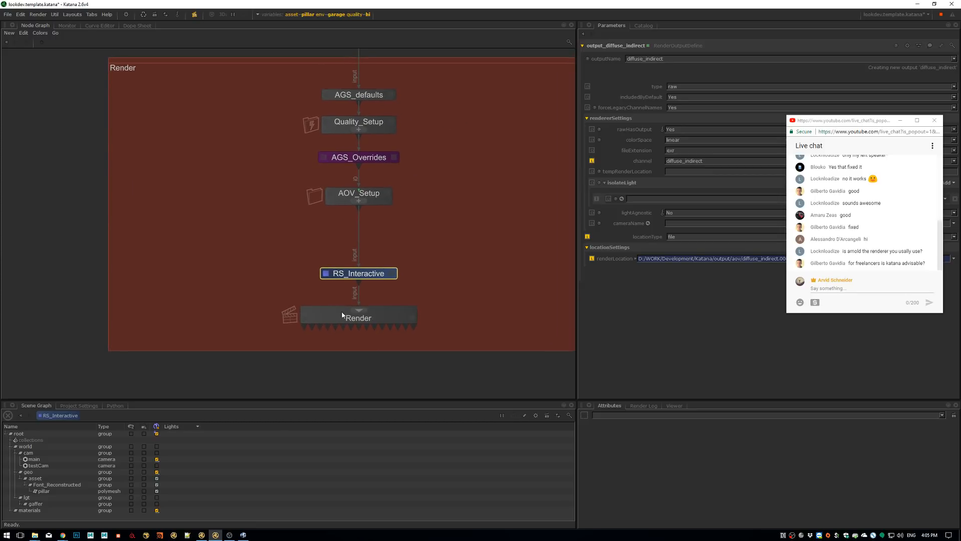
{"action": "left_click", "coordinate": [393, 325]}
{"action": "left_click", "coordinate": [411, 318]}
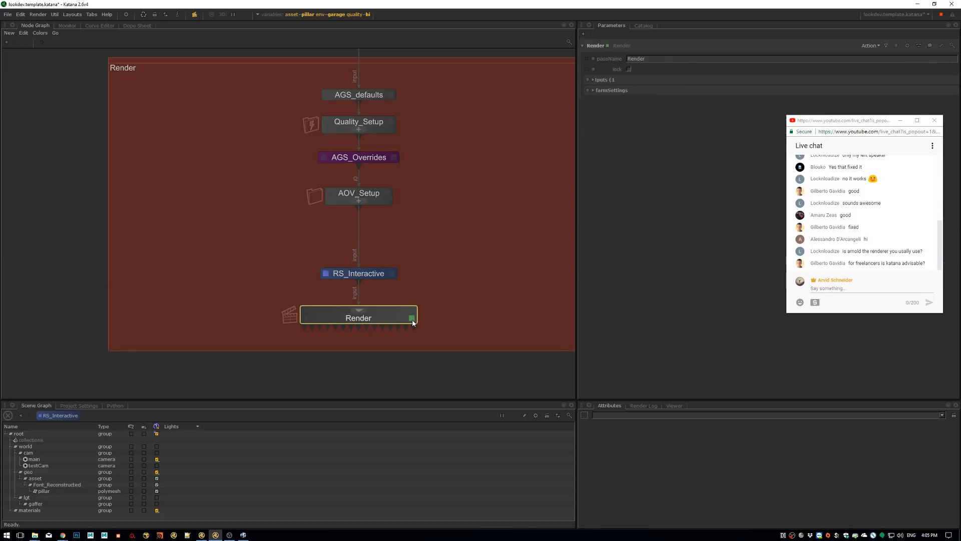
{"action": "left_click", "coordinate": [606, 80]}
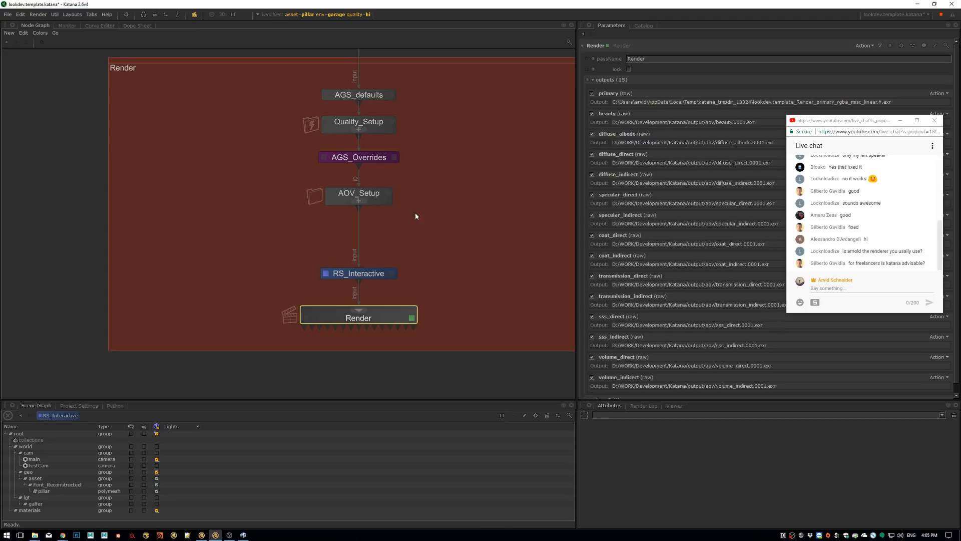
Check which preview, live and disk rendering commands the Render node offers, without starting any
{"action": "scroll", "coordinate": [391, 273], "scroll_direction": "up", "scroll_amount": 2}
{"action": "right_click", "coordinate": [392, 275]}
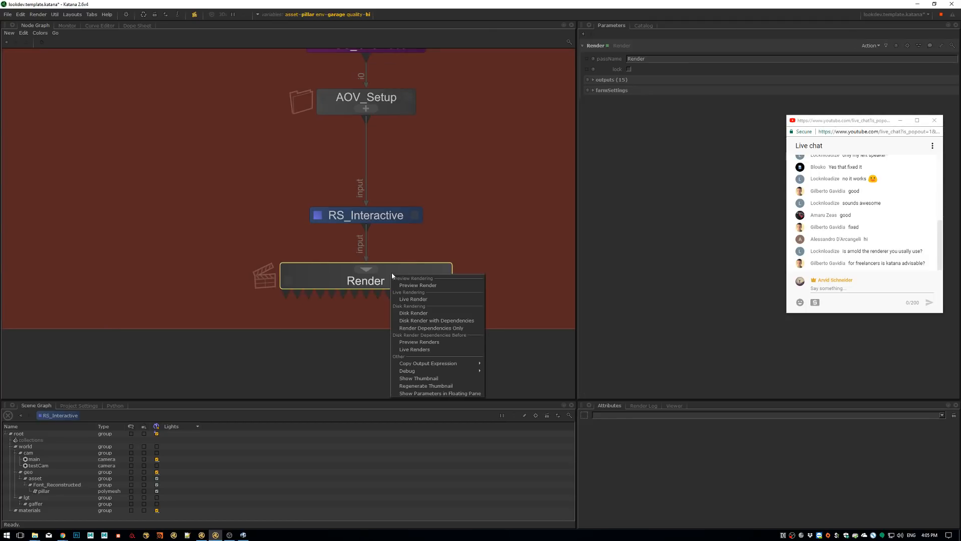
{"action": "left_click", "coordinate": [498, 170]}
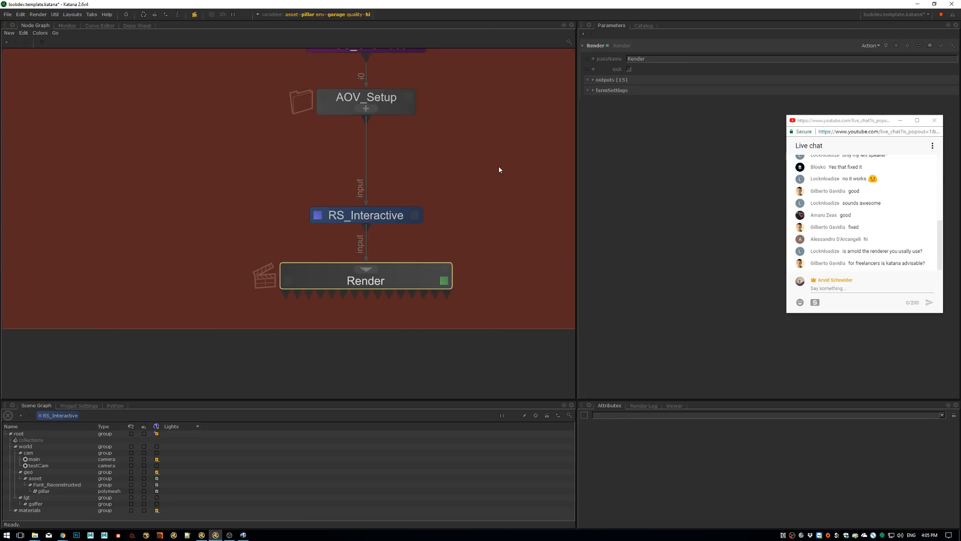
{"action": "scroll", "coordinate": [499, 169], "scroll_direction": "down", "scroll_amount": 3}
{"action": "middle_click_drag", "start_coordinate": [498, 170], "coordinate": [460, 261]}
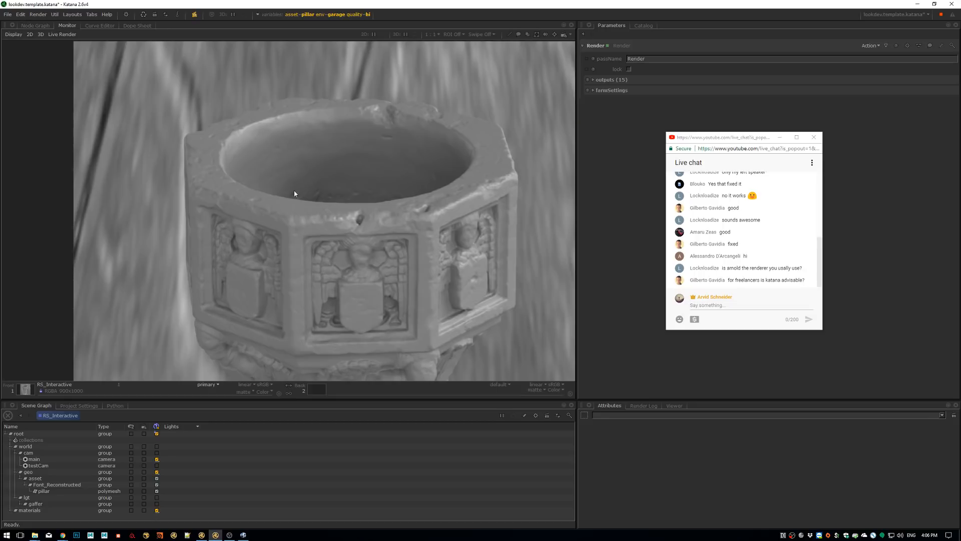
Assign the second render in the catalog to the back buffer for comparison with the front render
{"action": "middle_click_drag", "start_coordinate": [304, 201], "coordinate": [294, 137]}
{"action": "middle_click_drag", "start_coordinate": [371, 190], "coordinate": [377, 40]}
{"action": "middle_click_drag", "start_coordinate": [367, 236], "coordinate": [375, 310]}
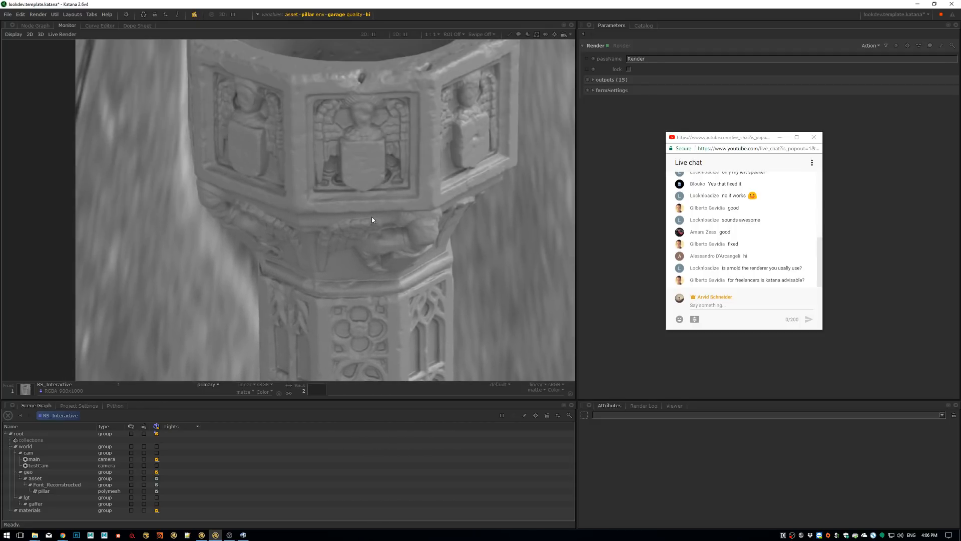
{"action": "key", "text": "Tab"}
{"action": "left_click", "coordinate": [26, 93]}
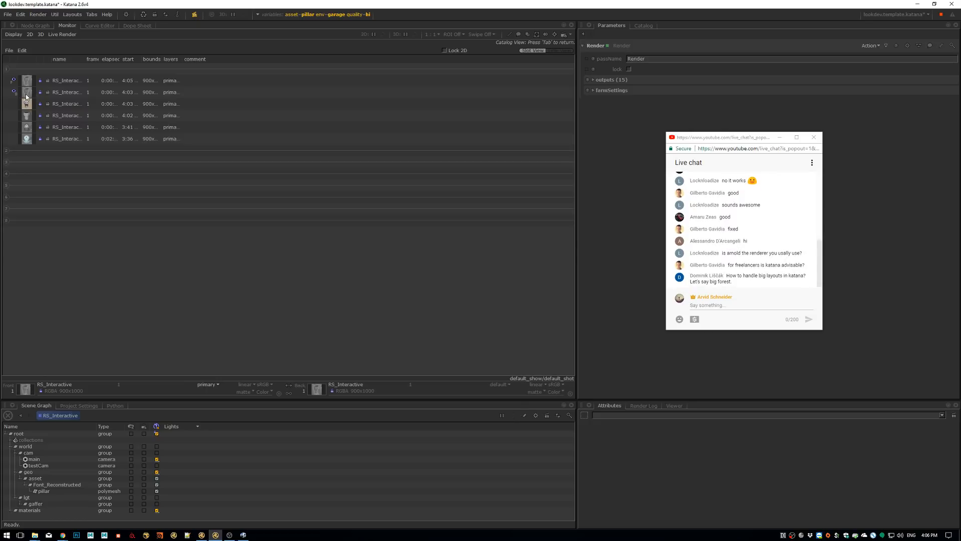
{"action": "key", "text": "Tab"}
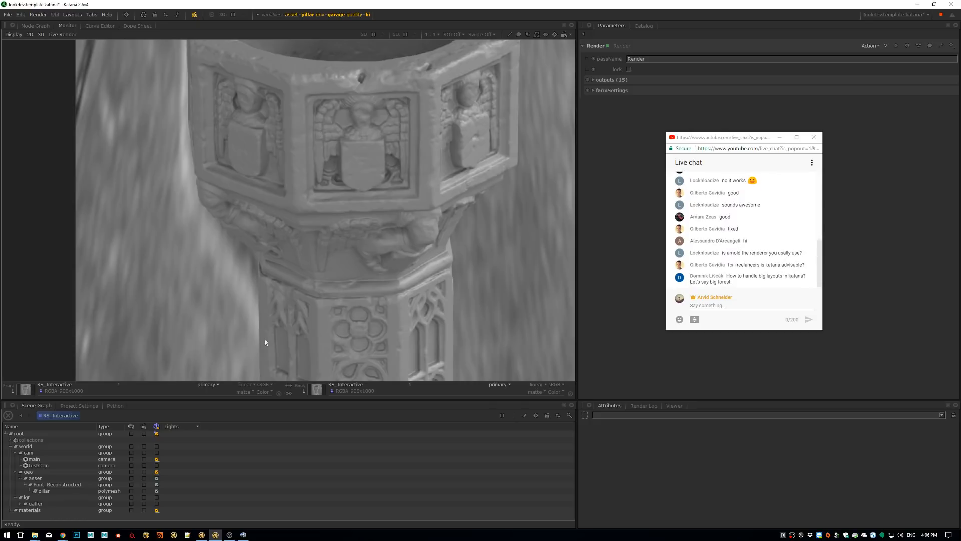
Compare the pillar's bowl and rim between the two renders by swapping the front and back buffers repeatedly
{"action": "left_click", "coordinate": [289, 387]}
{"action": "left_click", "coordinate": [288, 387]}
{"action": "middle_click_drag", "start_coordinate": [350, 86], "coordinate": [357, 236]}
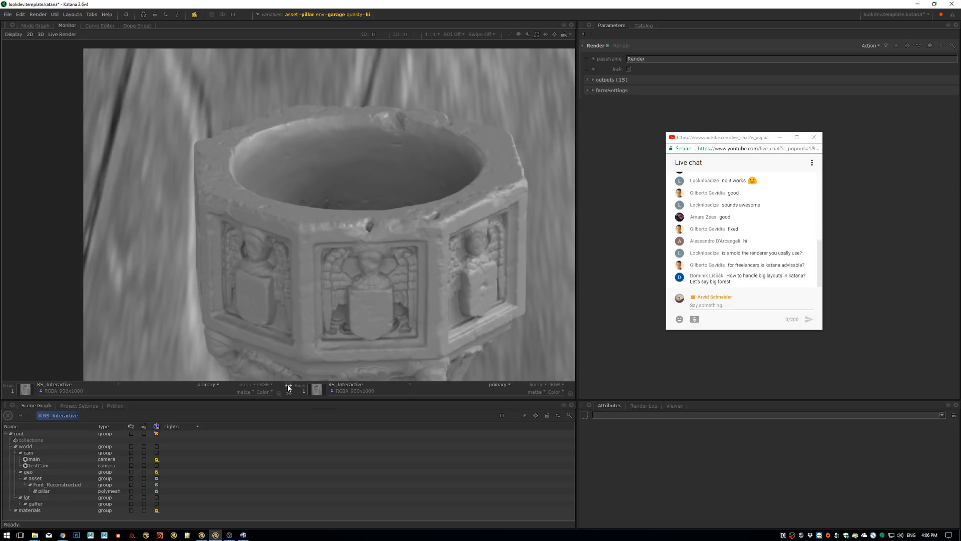
{"action": "scroll", "coordinate": [381, 204], "scroll_direction": "up", "scroll_amount": 3}
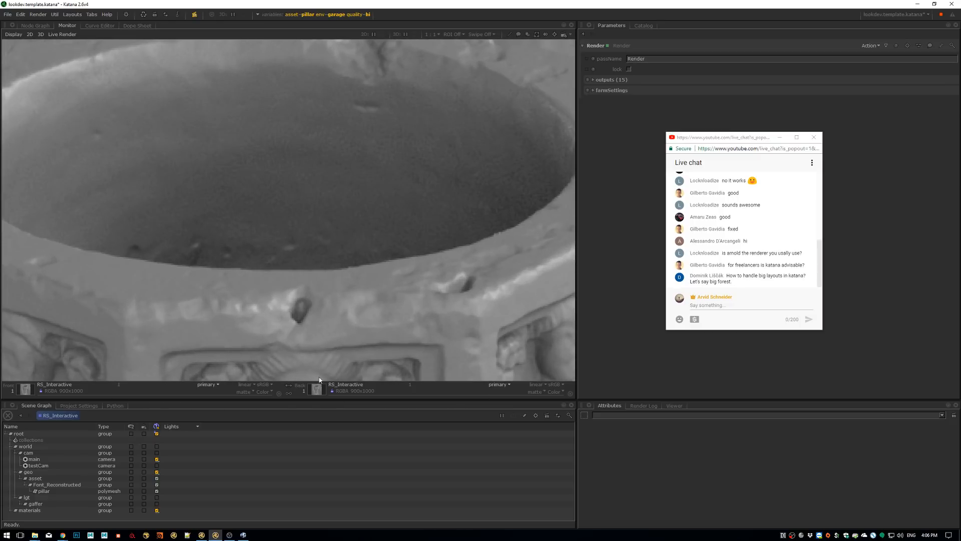
{"action": "left_click", "coordinate": [288, 387]}
{"action": "left_click", "coordinate": [287, 389]}
{"action": "left_click", "coordinate": [287, 388]}
{"action": "scroll", "coordinate": [423, 240], "scroll_direction": "down", "scroll_amount": 5}
{"action": "middle_click_drag", "start_coordinate": [378, 290], "coordinate": [343, 195]}
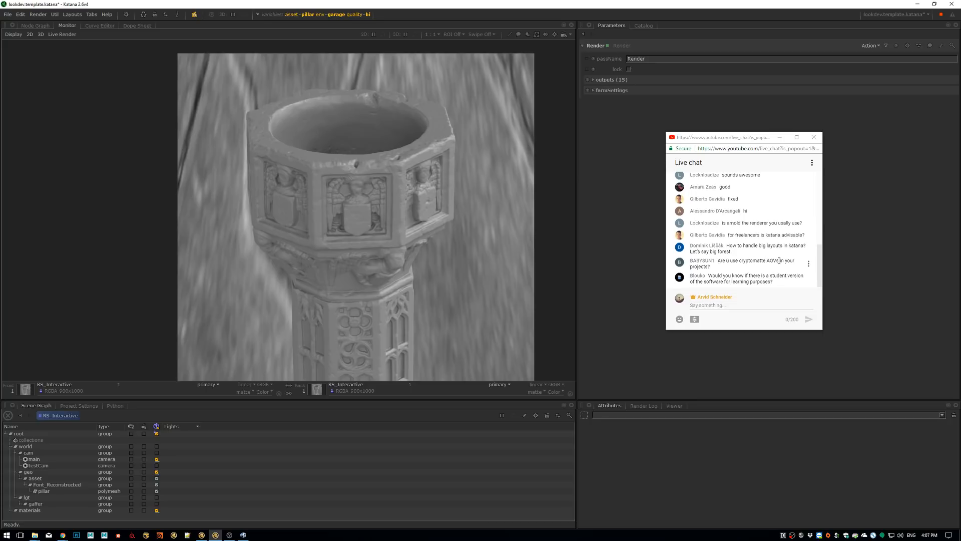
{"action": "middle_click_drag", "start_coordinate": [433, 297], "coordinate": [434, 239]}
{"action": "scroll", "coordinate": [435, 239], "scroll_direction": "down", "scroll_amount": 1}
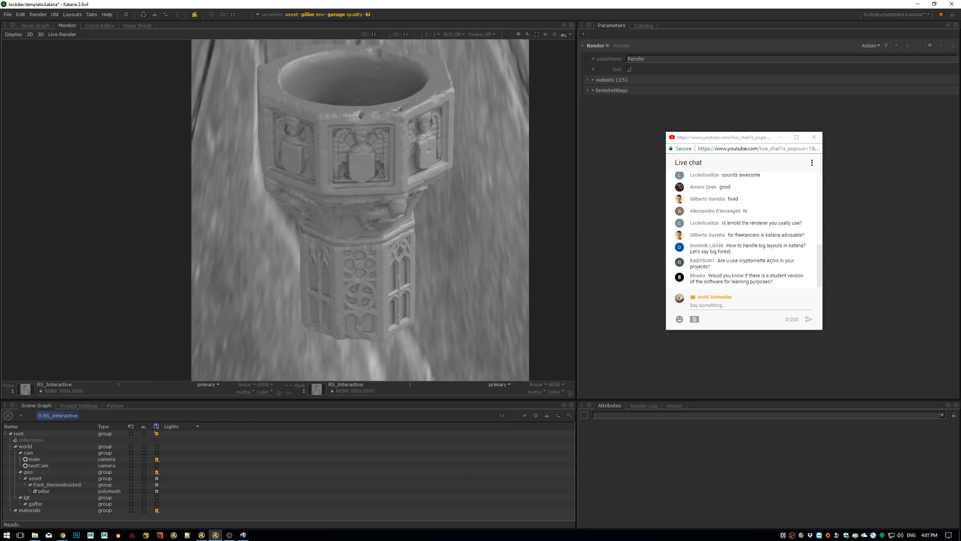
Set the quality variable to med in the global graph state variables
{"action": "scroll", "coordinate": [462, 214], "scroll_direction": "up", "scroll_amount": 2}
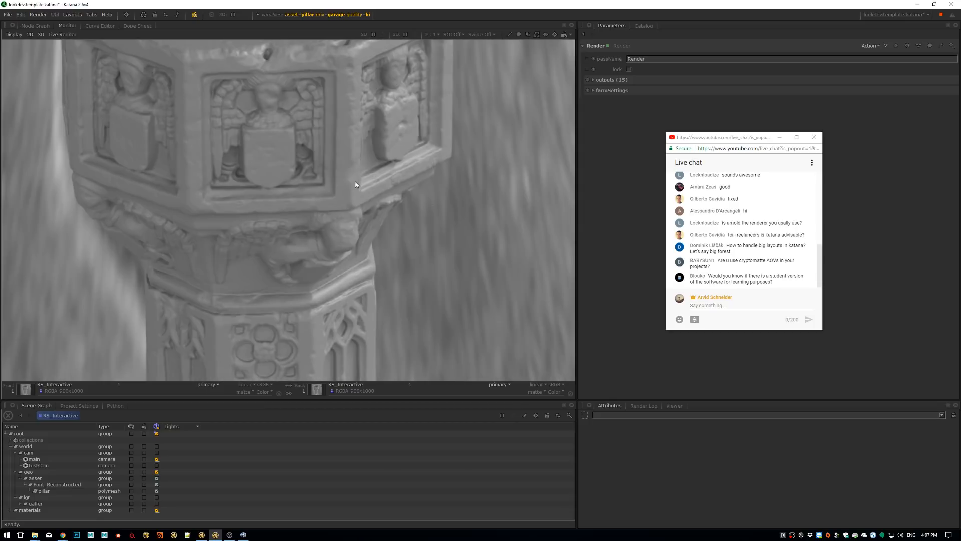
{"action": "scroll", "coordinate": [357, 186], "scroll_direction": "down", "scroll_amount": 2}
{"action": "left_click", "coordinate": [362, 15]}
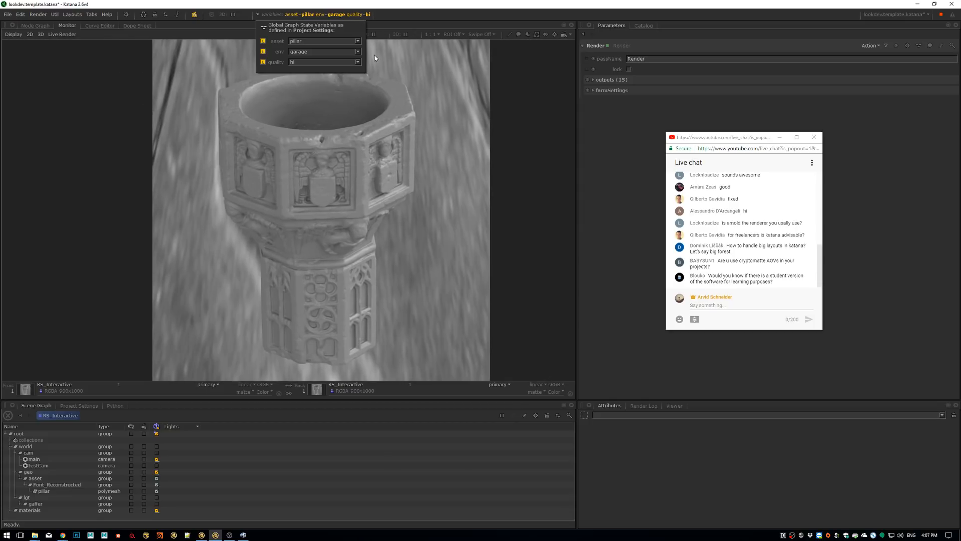
{"action": "left_click", "coordinate": [359, 62]}
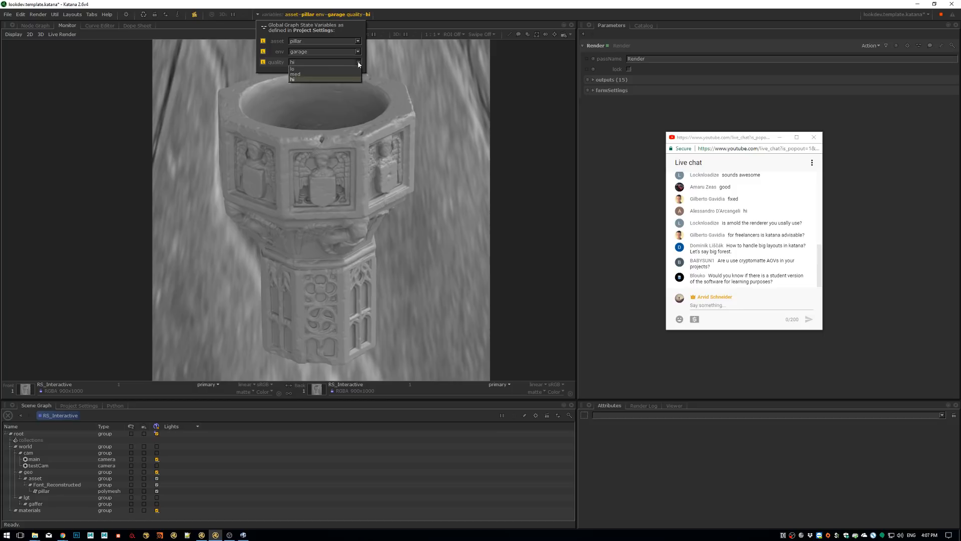
{"action": "left_click", "coordinate": [322, 74]}
{"action": "left_click", "coordinate": [460, 149]}
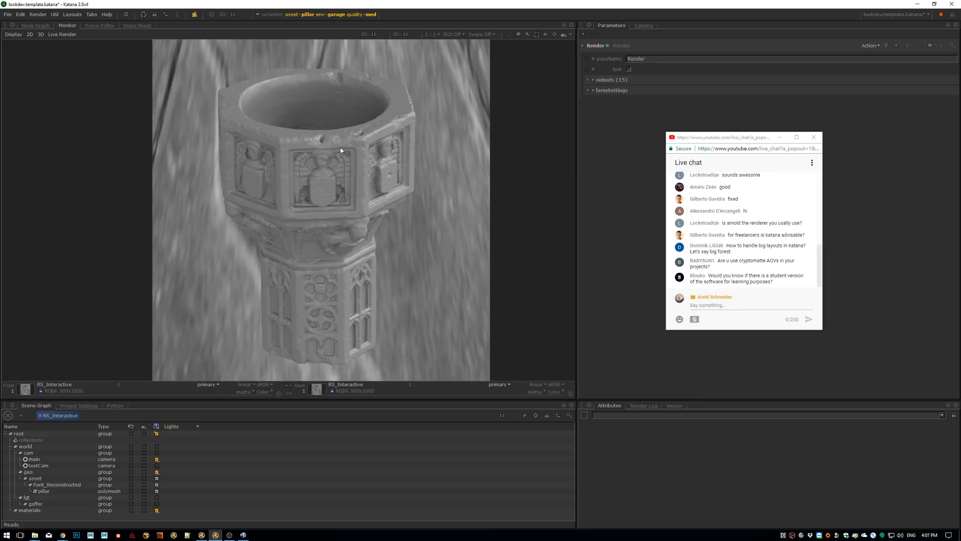
Switch the quality variable to lo and the asset variable to dragon, and render a preview of the dragon
{"action": "left_click", "coordinate": [335, 15]}
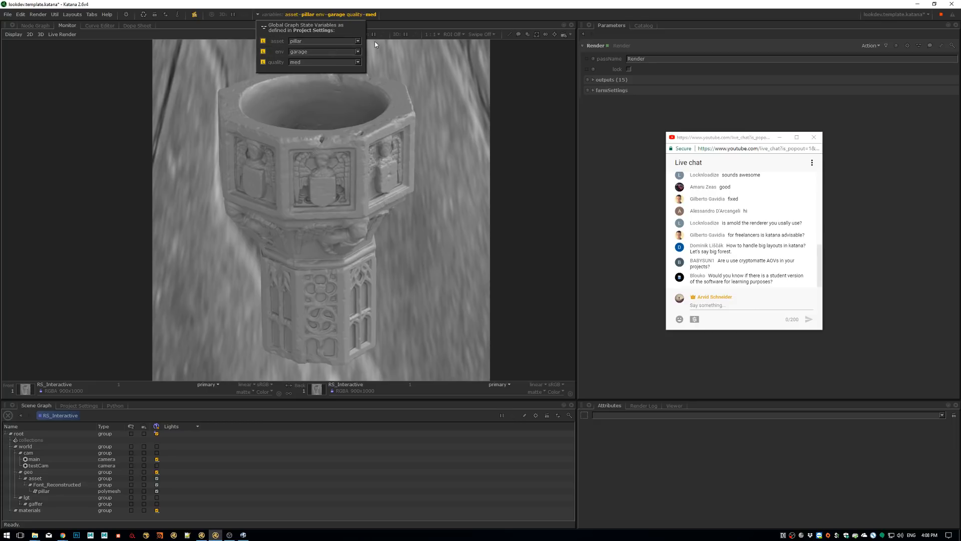
{"action": "left_click", "coordinate": [345, 62]}
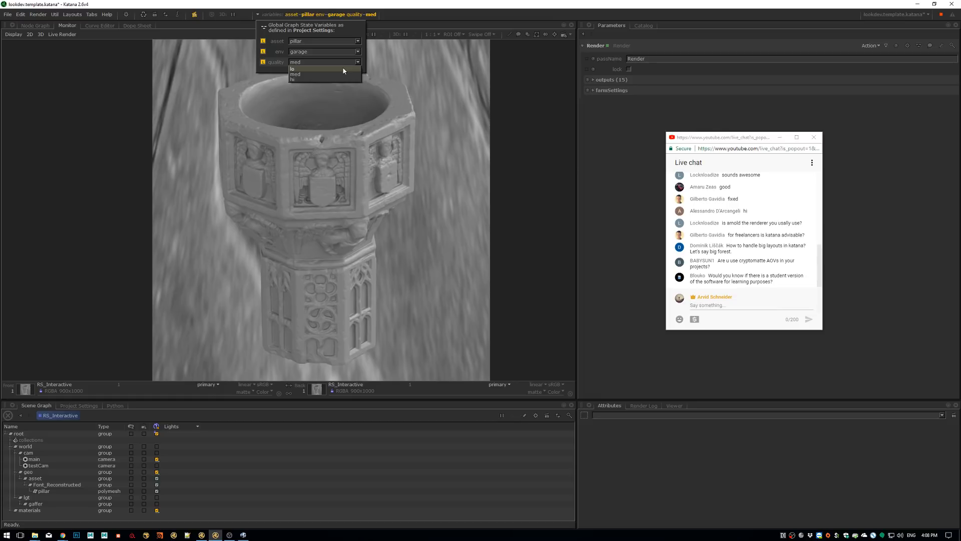
{"action": "left_click", "coordinate": [344, 69]}
{"action": "left_click", "coordinate": [357, 41]}
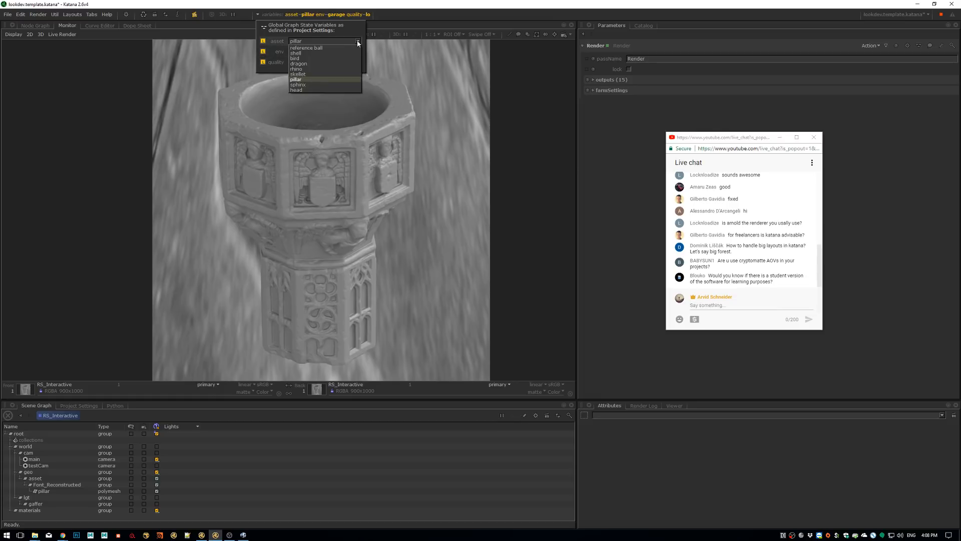
{"action": "left_click", "coordinate": [325, 63]}
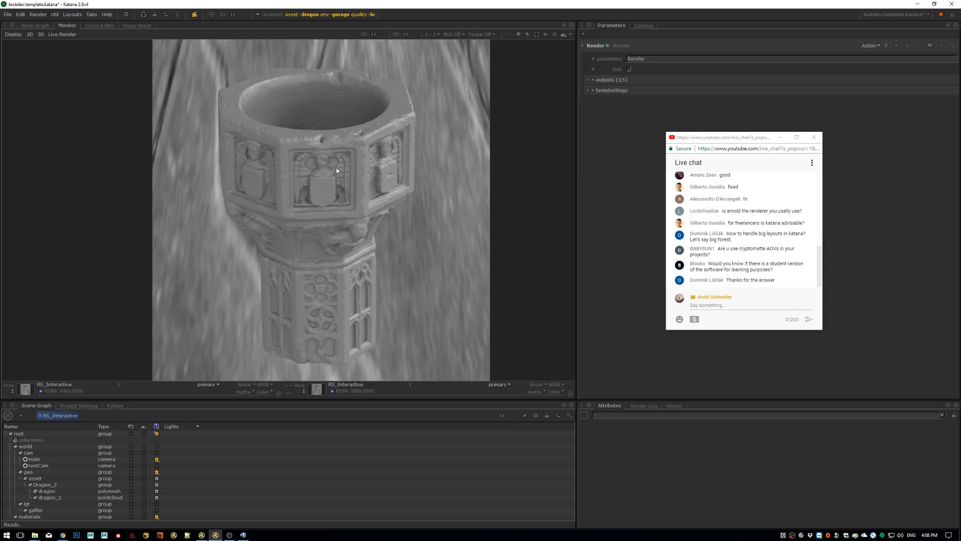
{"action": "key", "text": "backslash"}
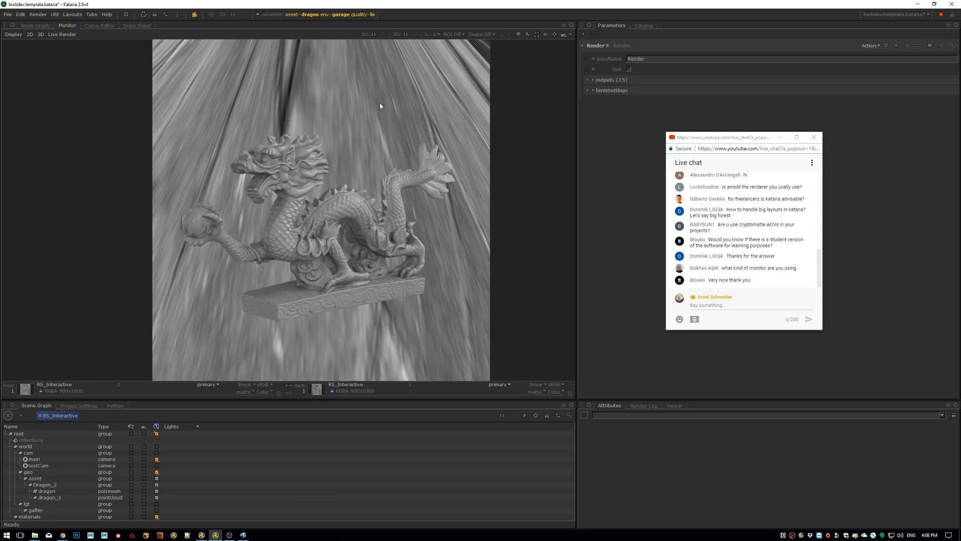
Inspect the rendered dragon statue up close in the Monitor
{"action": "mouse_move", "coordinate": [364, 135]}
{"action": "middle_mouse_down"}
{"action": "mouse_move", "coordinate": [358, 106]}
{"action": "mouse_move", "coordinate": [368, 130]}
{"action": "middle_mouse_up"}
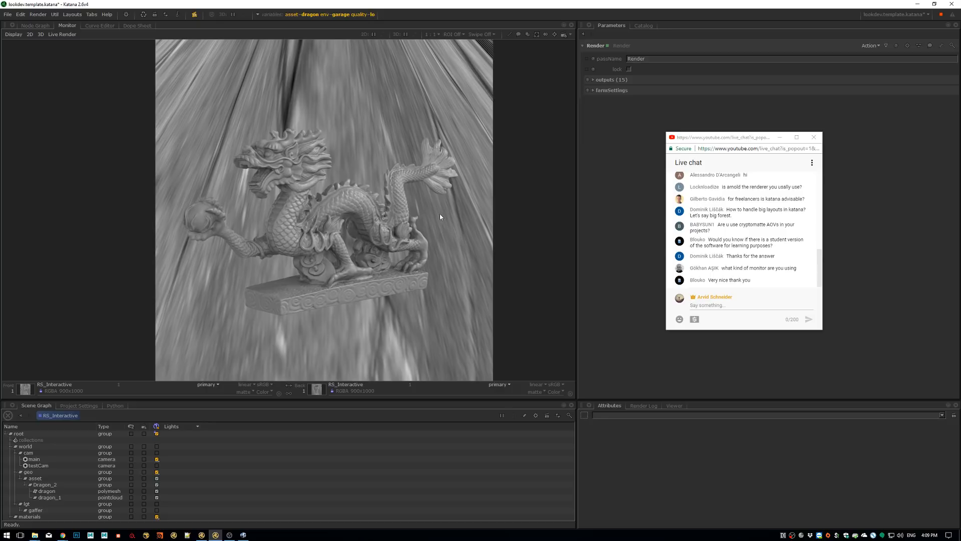
{"action": "scroll", "coordinate": [384, 240], "scroll_direction": "up", "scroll_amount": 10}
{"action": "scroll", "coordinate": [348, 230], "scroll_direction": "down", "scroll_amount": 8}
{"action": "key", "text": "space"}
{"action": "key", "text": "space"}
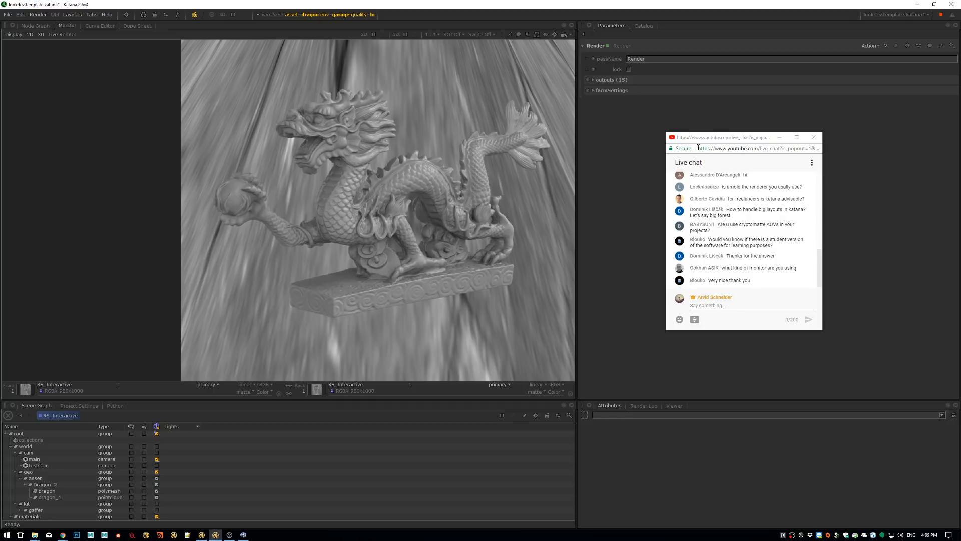
Move the live chat window clear of the upper parameters, and enter the Lookdev group in the node graph's Material section
{"action": "left_click_drag", "start_coordinate": [699, 138], "coordinate": [797, 300]}
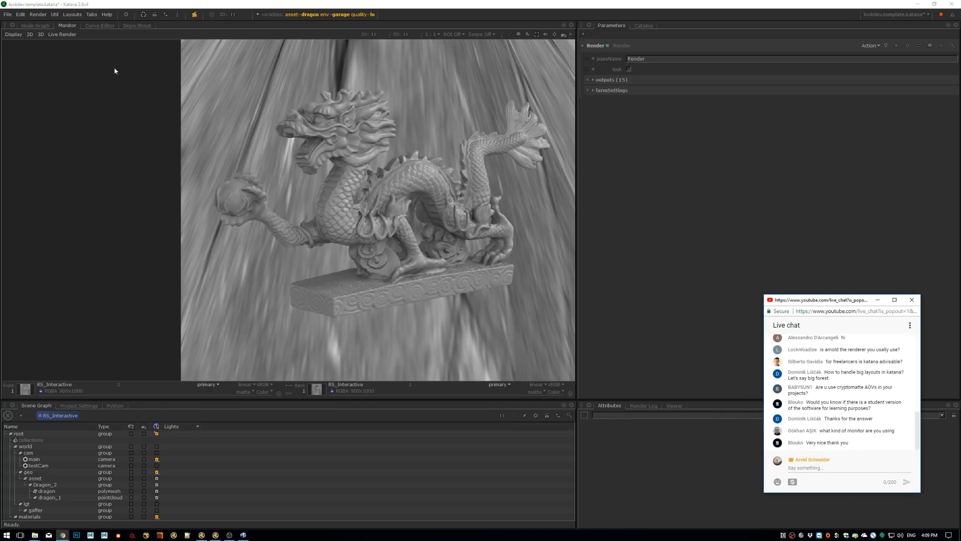
{"action": "left_click", "coordinate": [37, 26]}
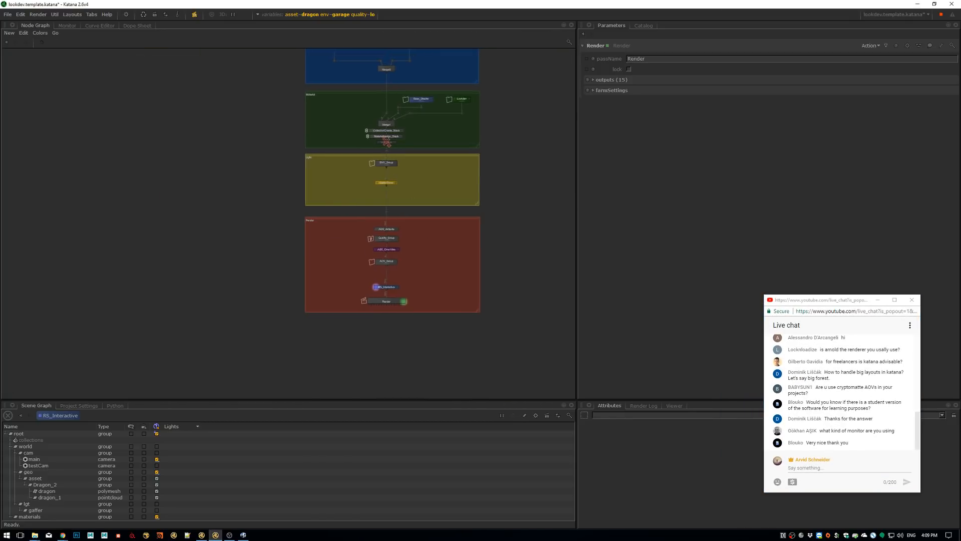
{"action": "middle_click_drag", "start_coordinate": [442, 165], "coordinate": [433, 215]}
{"action": "scroll", "coordinate": [434, 200], "scroll_direction": "up", "scroll_amount": 5}
{"action": "left_click", "coordinate": [281, 260]}
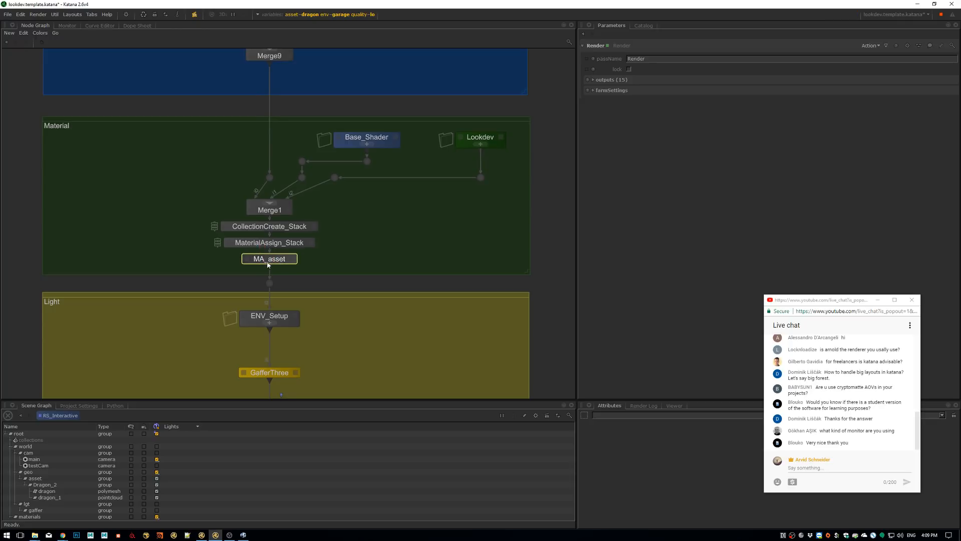
{"action": "scroll", "coordinate": [270, 260], "scroll_direction": "up", "scroll_amount": 2}
{"action": "scroll", "coordinate": [270, 259], "scroll_direction": "up", "scroll_amount": 2}
{"action": "middle_click_drag", "start_coordinate": [442, 202], "coordinate": [304, 293]}
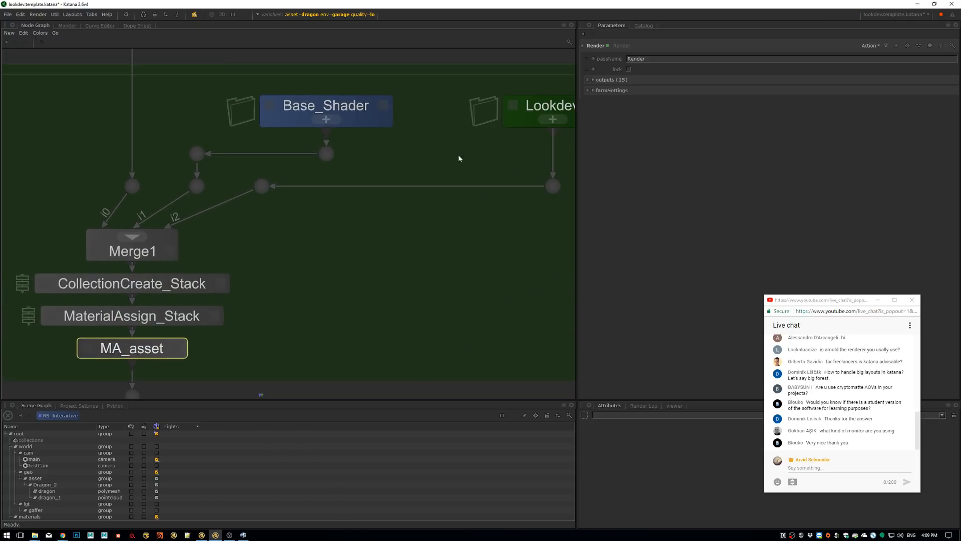
{"action": "middle_click", "coordinate": [548, 106], "text": "ctrl"}
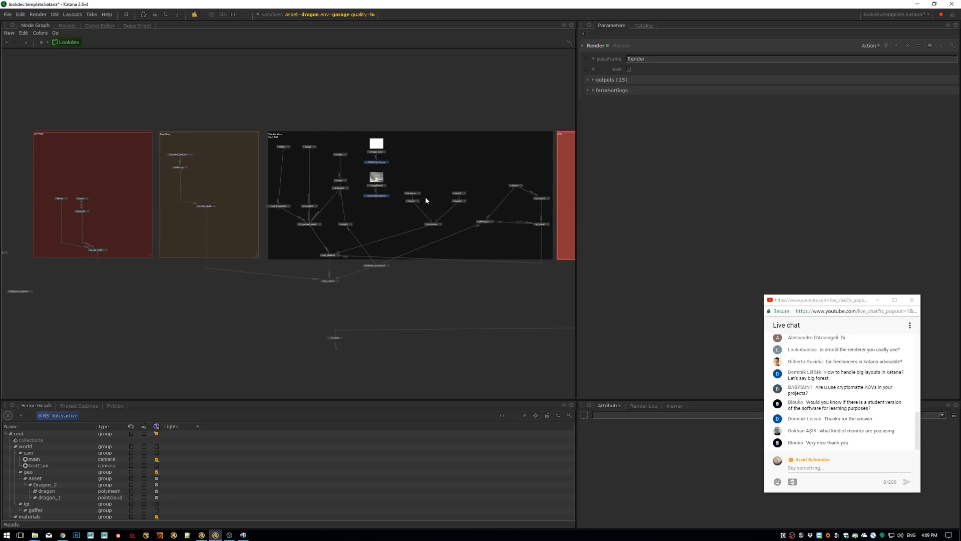
Review the Car Paint, Fine Dust and Painted Metal shading networks inside the Lookdev group
{"action": "middle_click_drag", "start_coordinate": [221, 151], "coordinate": [312, 155]}
{"action": "scroll", "coordinate": [138, 189], "scroll_direction": "up", "scroll_amount": 5}
{"action": "middle_click_drag", "start_coordinate": [137, 189], "coordinate": [159, 236]}
{"action": "middle_click_drag", "start_coordinate": [319, 195], "coordinate": [369, 219]}
{"action": "scroll", "coordinate": [368, 219], "scroll_direction": "down", "scroll_amount": 1}
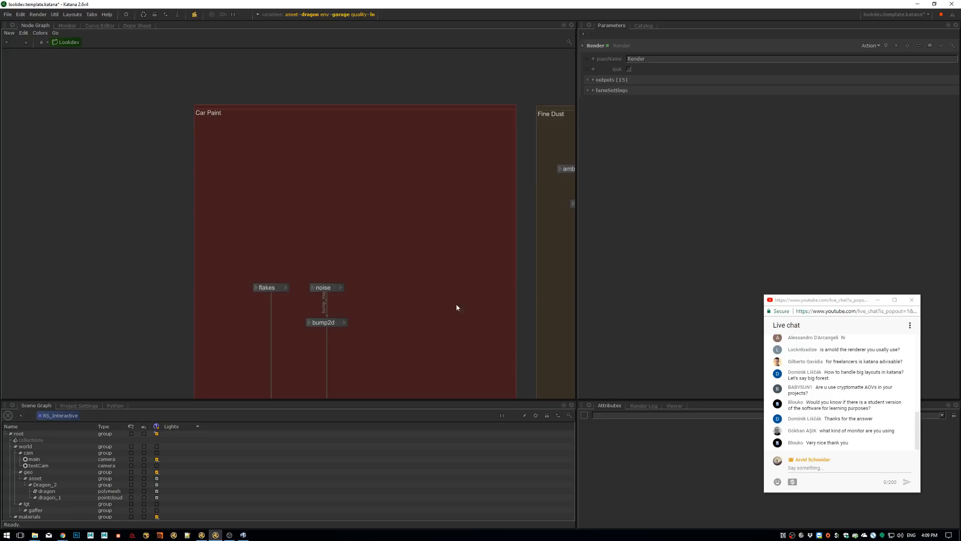
{"action": "middle_click_drag", "start_coordinate": [472, 303], "coordinate": [430, 223]}
{"action": "scroll", "coordinate": [430, 223], "scroll_direction": "down", "scroll_amount": 2}
{"action": "middle_click_drag", "start_coordinate": [394, 153], "coordinate": [347, 209]}
{"action": "middle_click_drag", "start_coordinate": [434, 221], "coordinate": [257, 225]}
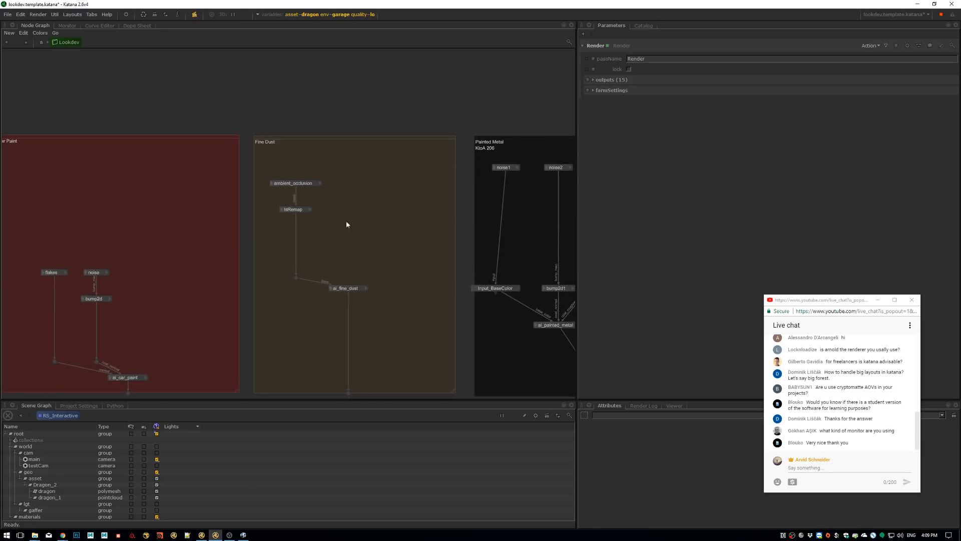
{"action": "middle_click_drag", "start_coordinate": [333, 210], "coordinate": [243, 244]}
{"action": "middle_click_drag", "start_coordinate": [381, 230], "coordinate": [295, 192]}
{"action": "scroll", "coordinate": [295, 191], "scroll_direction": "down", "scroll_amount": 2}
{"action": "middle_click_drag", "start_coordinate": [423, 190], "coordinate": [297, 193]}
{"action": "mouse_move", "coordinate": [476, 184]}
{"action": "middle_mouse_down"}
{"action": "mouse_move", "coordinate": [310, 207]}
{"action": "mouse_move", "coordinate": [368, 203]}
{"action": "middle_mouse_up"}
{"action": "scroll", "coordinate": [420, 250], "scroll_direction": "down", "scroll_amount": 2}
Show the parameters of the ai_sss shading node in the SSS backdrop
{"action": "middle_click_drag", "start_coordinate": [388, 169], "coordinate": [521, 176]}
{"action": "scroll", "coordinate": [520, 176], "scroll_direction": "up", "scroll_amount": 6}
{"action": "left_click", "coordinate": [400, 250]}
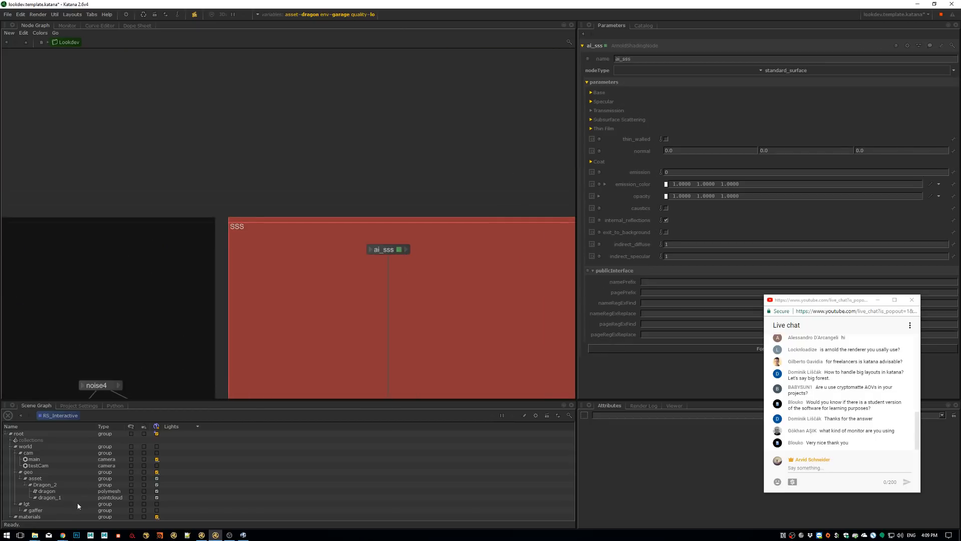
Switch to File Explorer and open the seashell render beauty.cc.png in the RV image viewer
{"action": "left_click", "coordinate": [35, 534]}
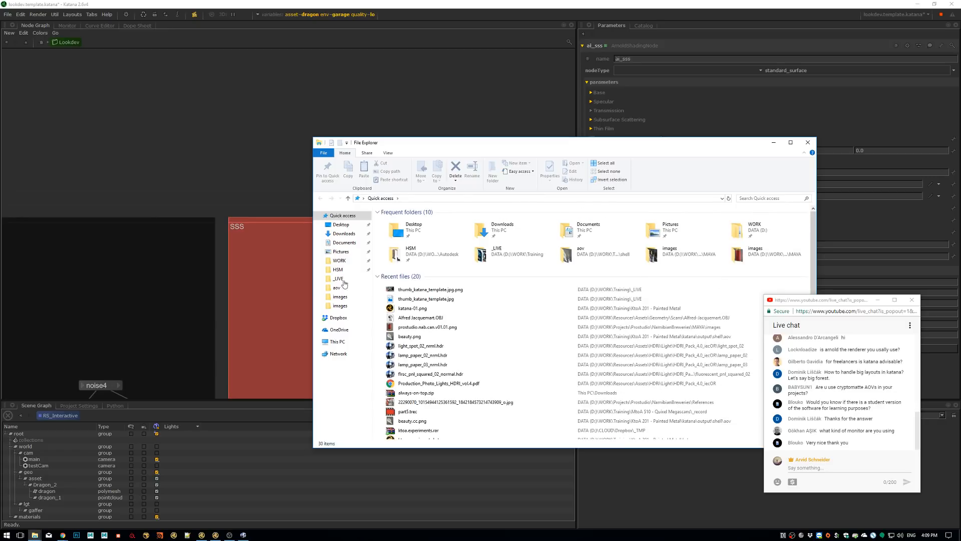
{"action": "left_click_drag", "start_coordinate": [511, 155], "coordinate": [960, 100]}
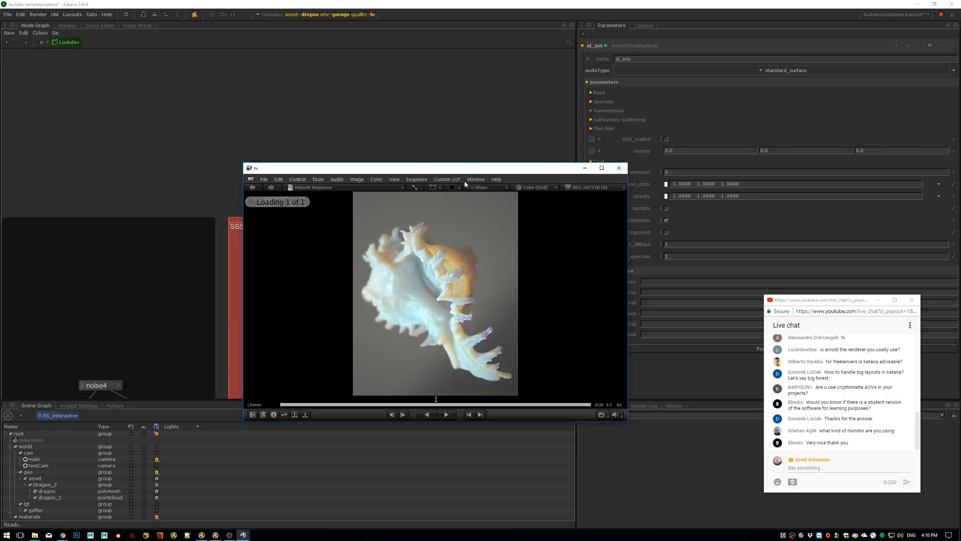
{"action": "left_click_drag", "start_coordinate": [460, 165], "coordinate": [478, 110]}
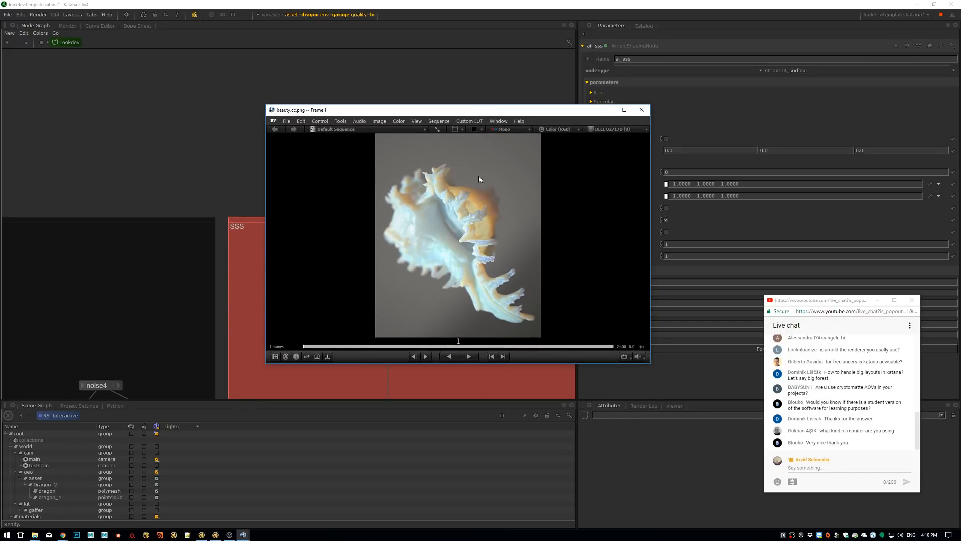
Examine the seashell's subsurface shading at a larger scale from its upper spikes to its tip, and minimize the viewer
{"action": "key", "text": "1"}
{"action": "middle_click_drag", "start_coordinate": [493, 265], "coordinate": [530, 327]}
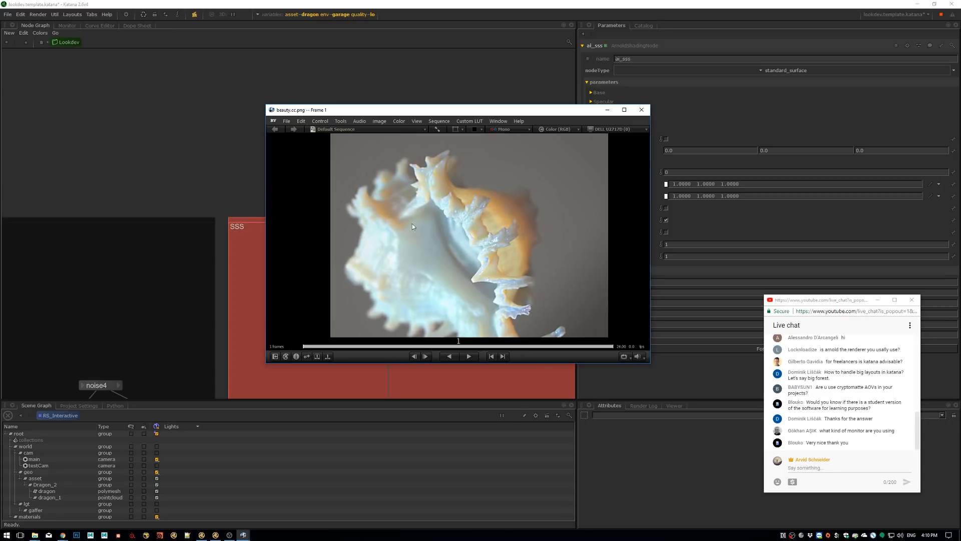
{"action": "left_click_drag", "start_coordinate": [532, 114], "coordinate": [497, 74]}
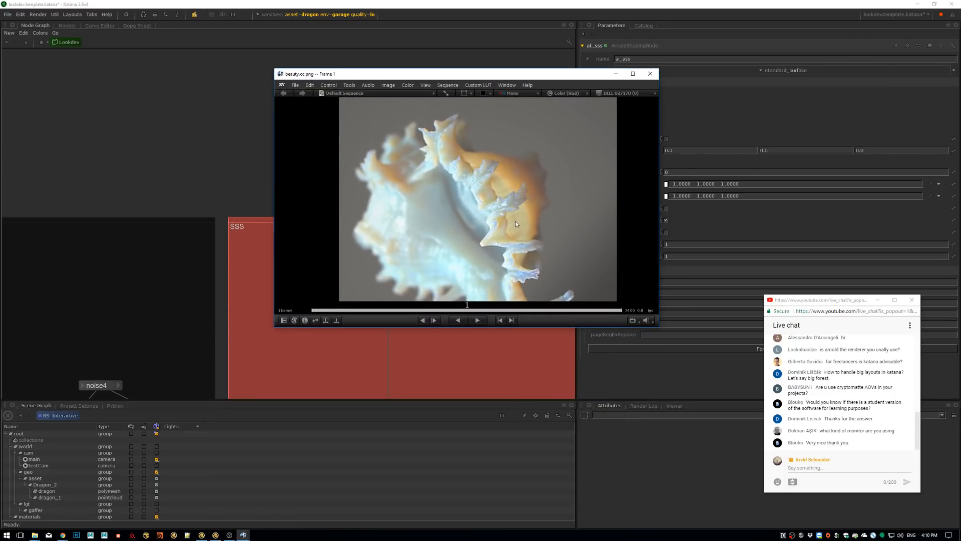
{"action": "middle_click_drag", "start_coordinate": [517, 220], "coordinate": [506, 154]}
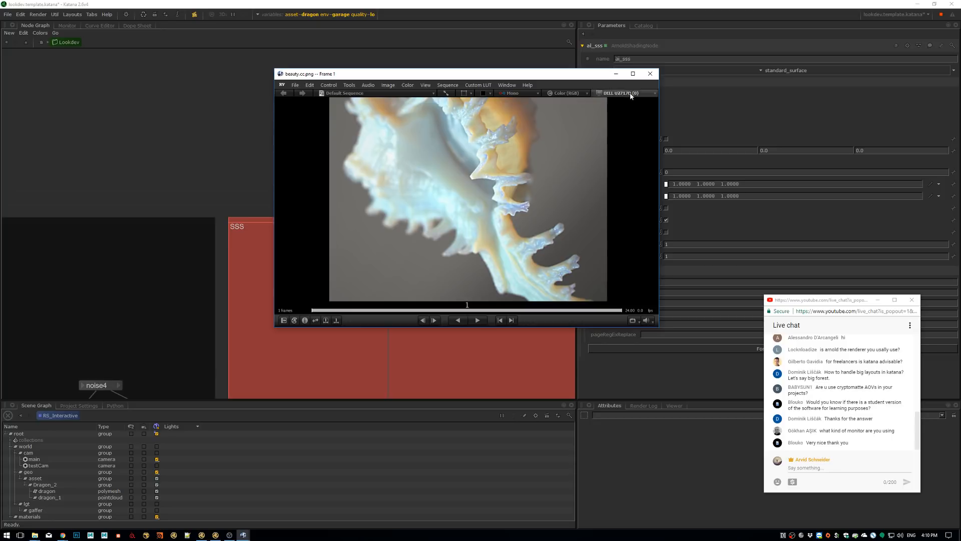
{"action": "left_click", "coordinate": [616, 73]}
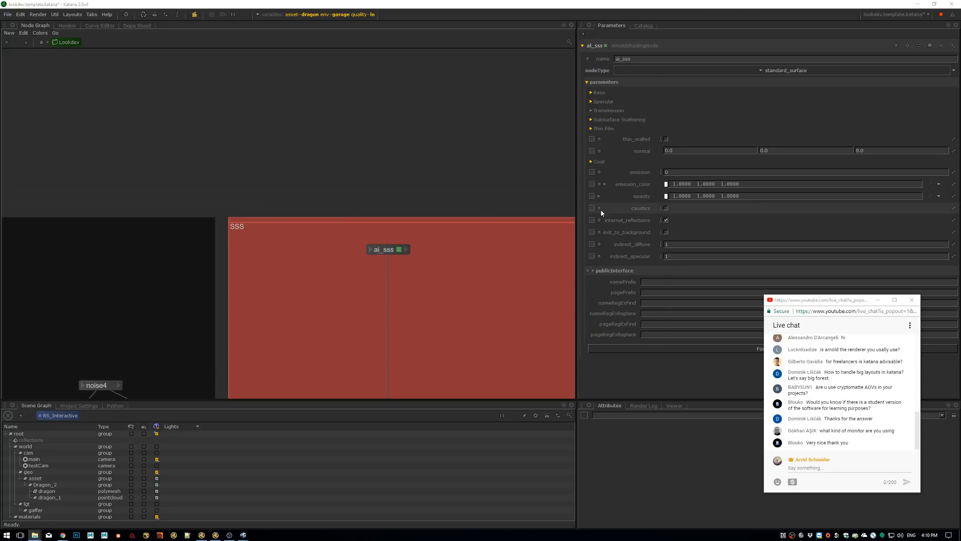
Add a Backdrop node beside the SSS backdrop and enlarge it to about the same height
{"action": "left_click", "coordinate": [401, 249]}
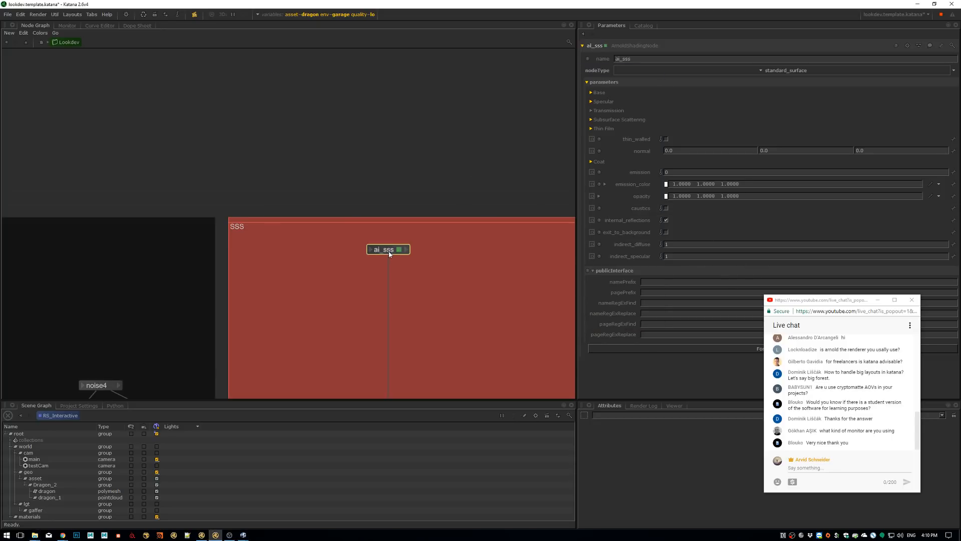
{"action": "scroll", "coordinate": [505, 280], "scroll_direction": "down", "scroll_amount": 5}
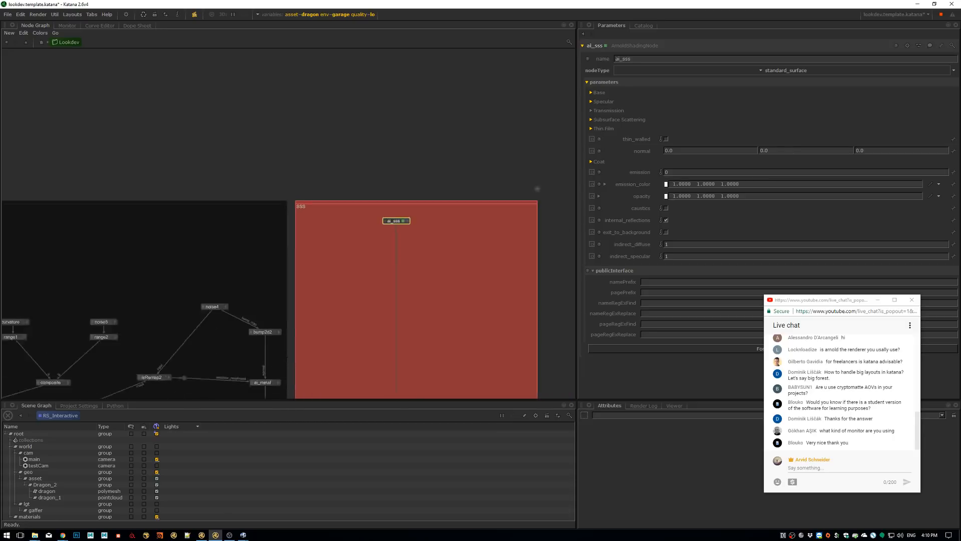
{"action": "middle_click_drag", "start_coordinate": [437, 259], "coordinate": [407, 227]}
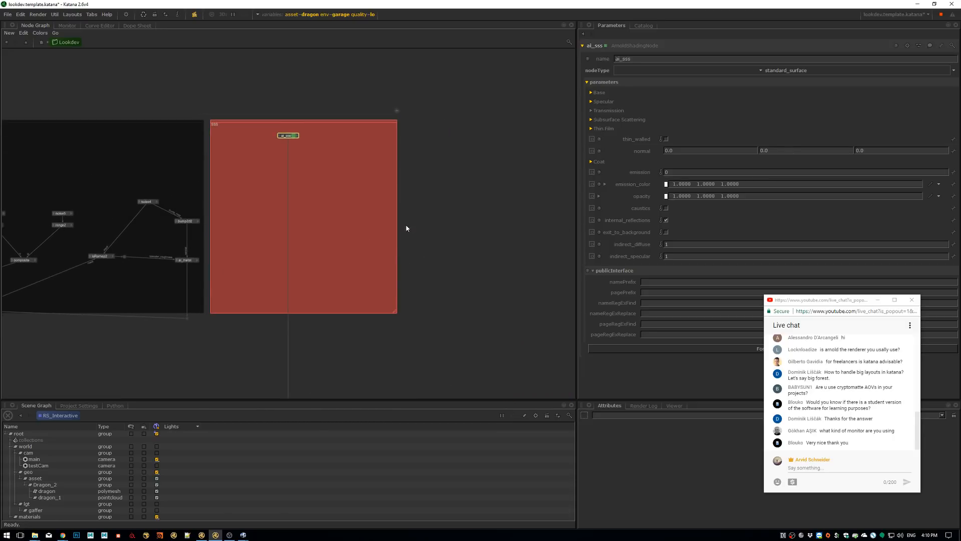
{"action": "key", "text": "Tab"}
{"action": "type", "text": "Backdrop"}
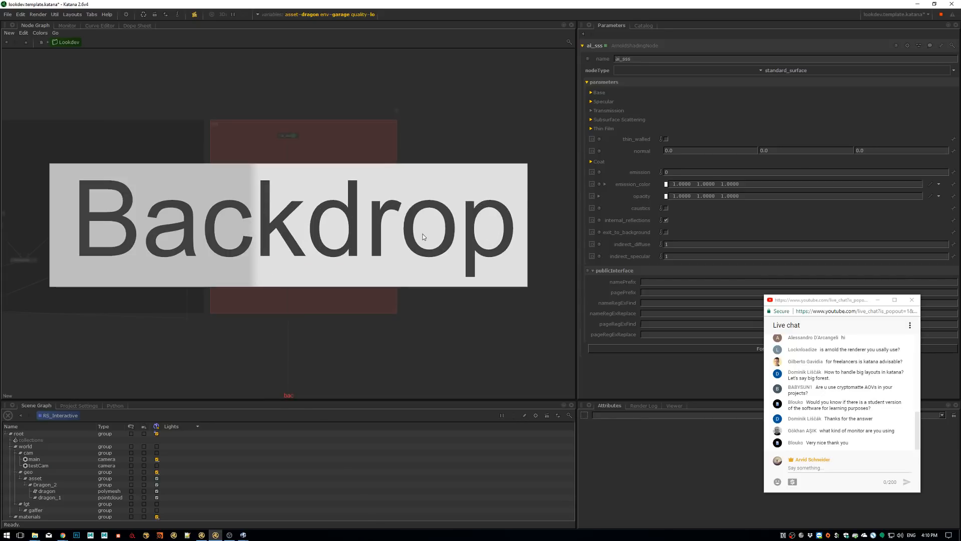
{"action": "key", "text": "Return"}
{"action": "left_click", "coordinate": [420, 131]}
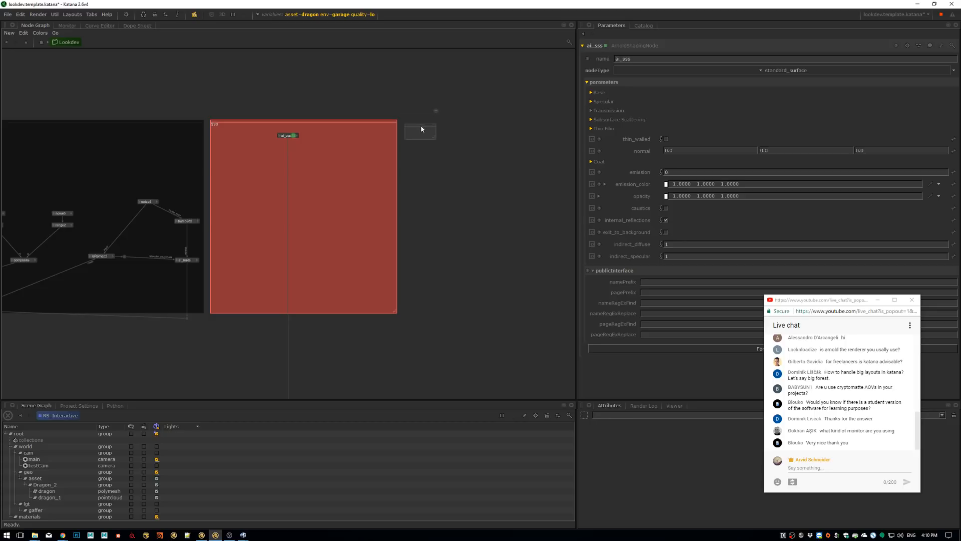
{"action": "left_click_drag", "start_coordinate": [421, 126], "coordinate": [559, 314]}
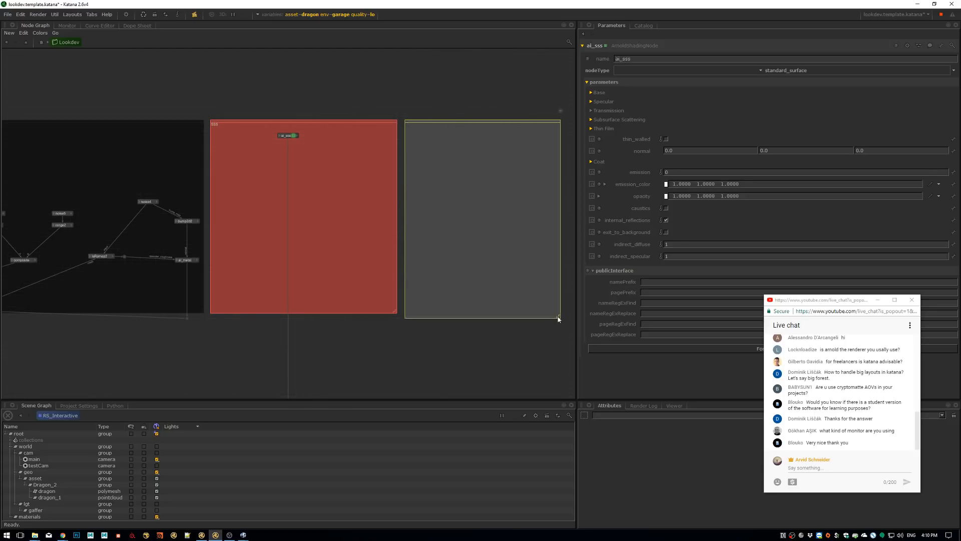
Label the new backdrop "LIVE Material", give it a blue colour, and deselect it
{"action": "double_click", "coordinate": [462, 122]}
{"action": "type", "text": "LIVWE  Mater"}
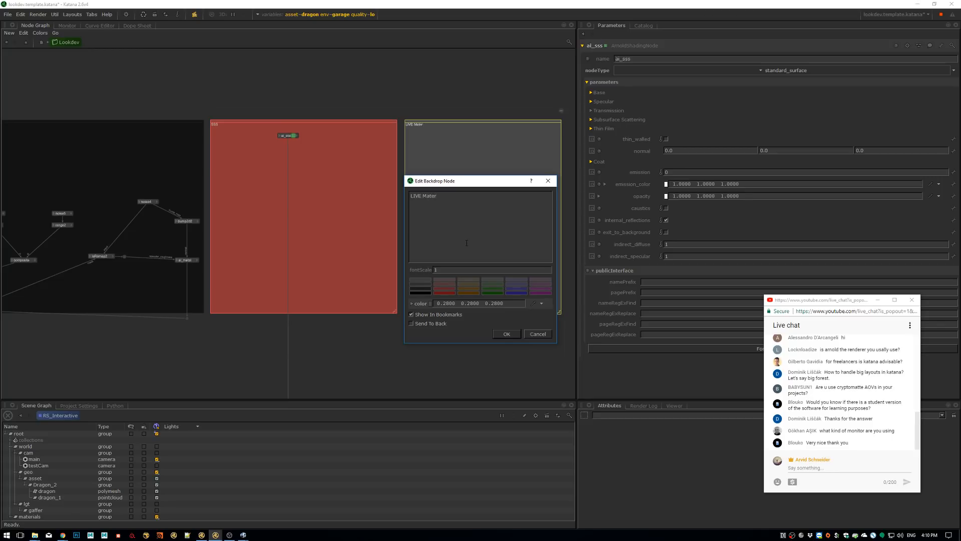
{"action": "type", "text": "iial"}
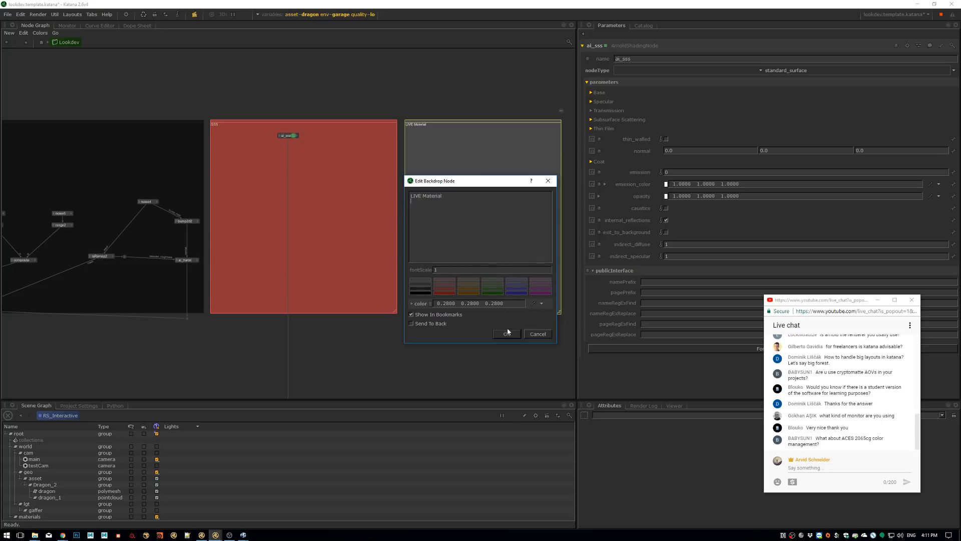
{"action": "left_click", "coordinate": [452, 293]}
{"action": "left_click", "coordinate": [515, 291]}
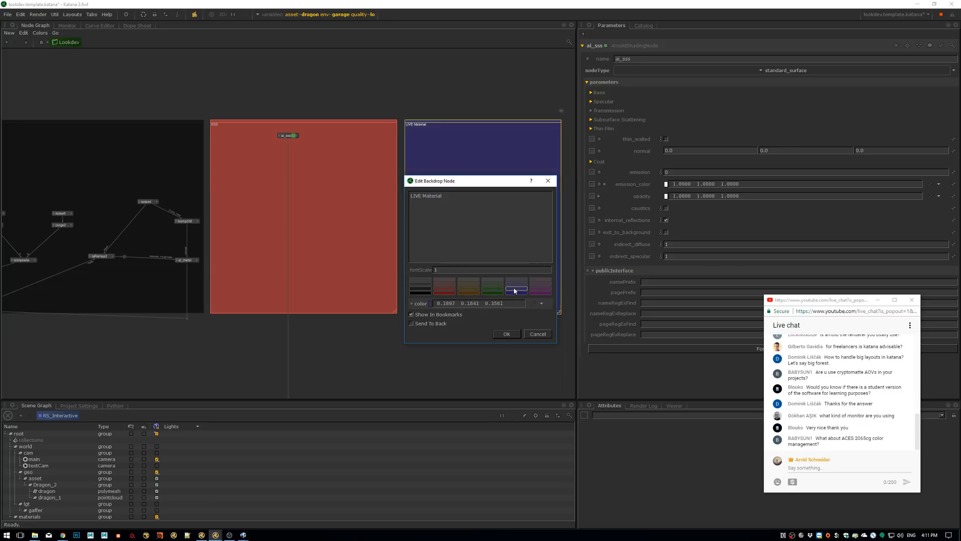
{"action": "left_click", "coordinate": [506, 335]}
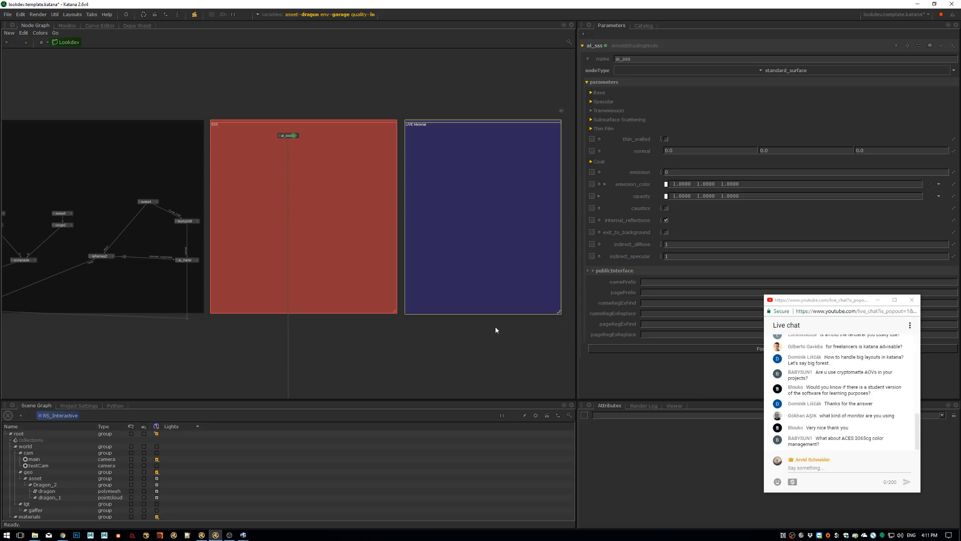
{"action": "left_click", "coordinate": [494, 327]}
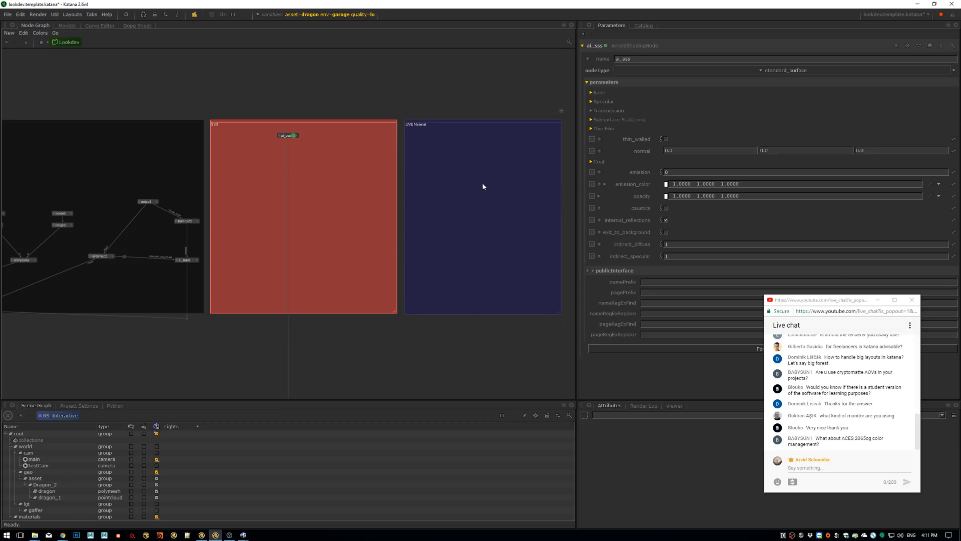
Place an ArnoldShadingNode inside the LIVE Material backdrop and show its parameters
{"action": "scroll", "coordinate": [474, 151], "scroll_direction": "up", "scroll_amount": 2}
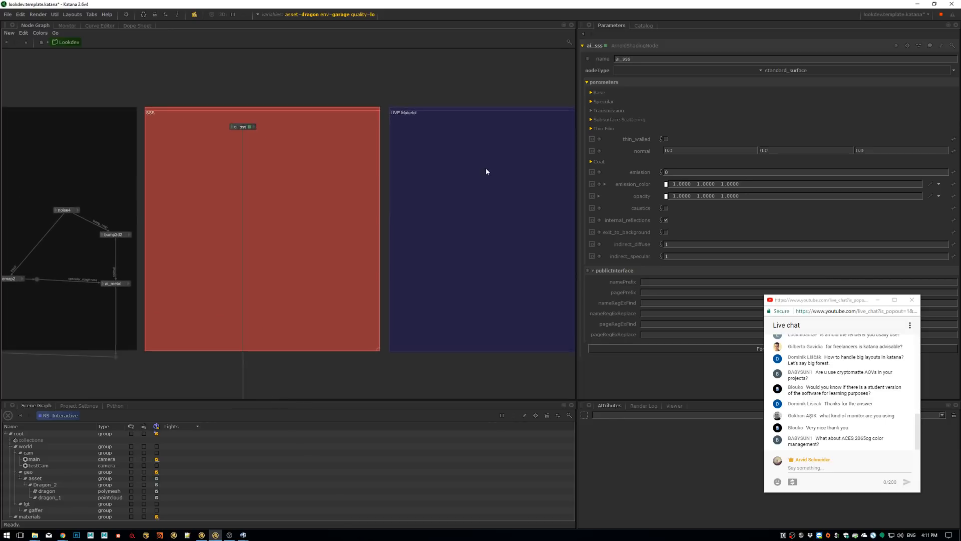
{"action": "scroll", "coordinate": [451, 165], "scroll_direction": "up", "scroll_amount": 2}
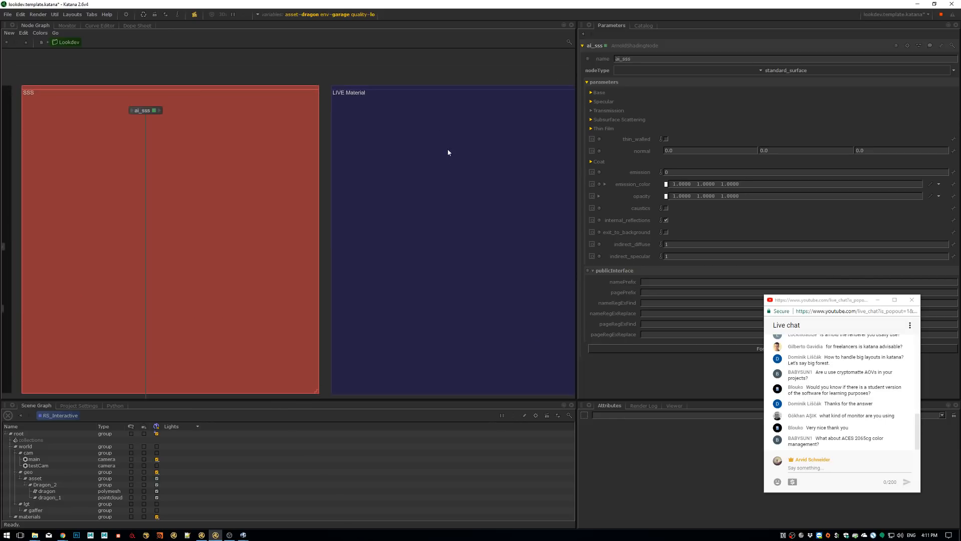
{"action": "middle_click_drag", "start_coordinate": [459, 157], "coordinate": [384, 142]}
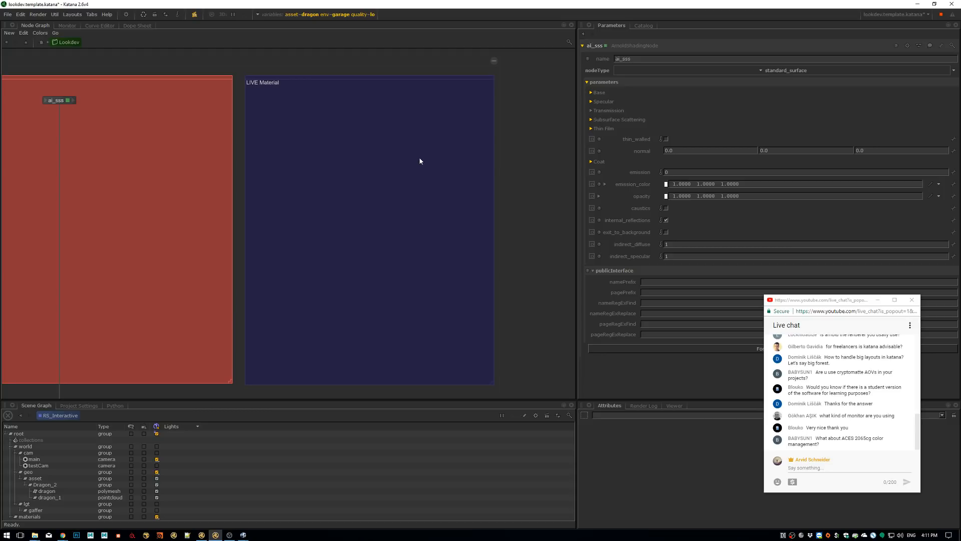
{"action": "key", "text": "Tab"}
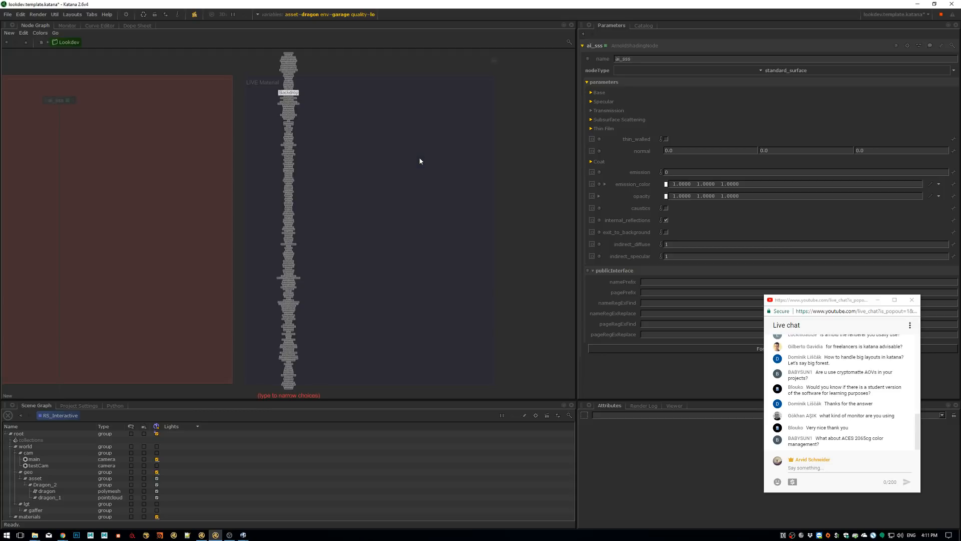
{"action": "type", "text": "ai"}
{"action": "key", "text": "BackSpace"}
{"action": "key", "text": "BackSpace"}
{"action": "type", "text": "ar"}
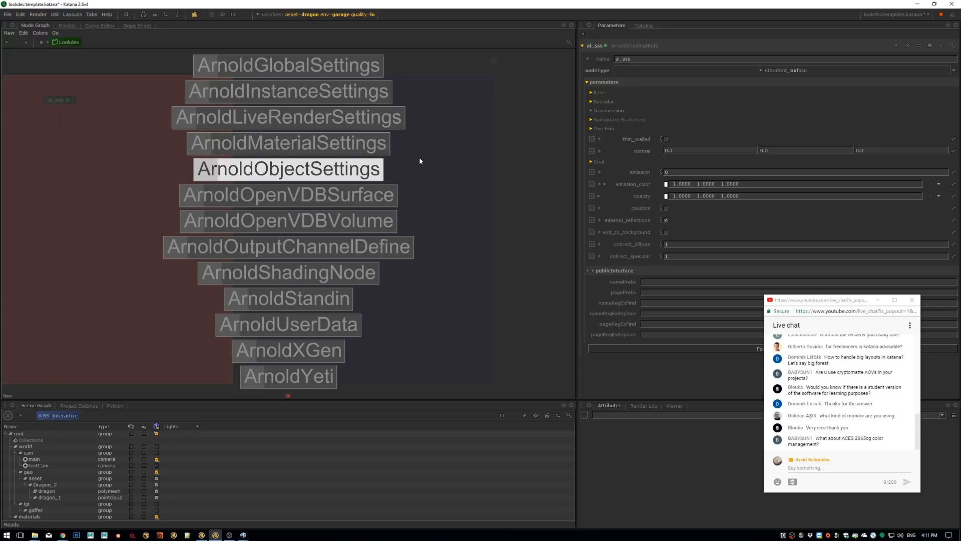
{"action": "key", "text": "Down"}
{"action": "key", "text": "Down"}
{"action": "key", "text": "Down"}
{"action": "key", "text": "Down"}
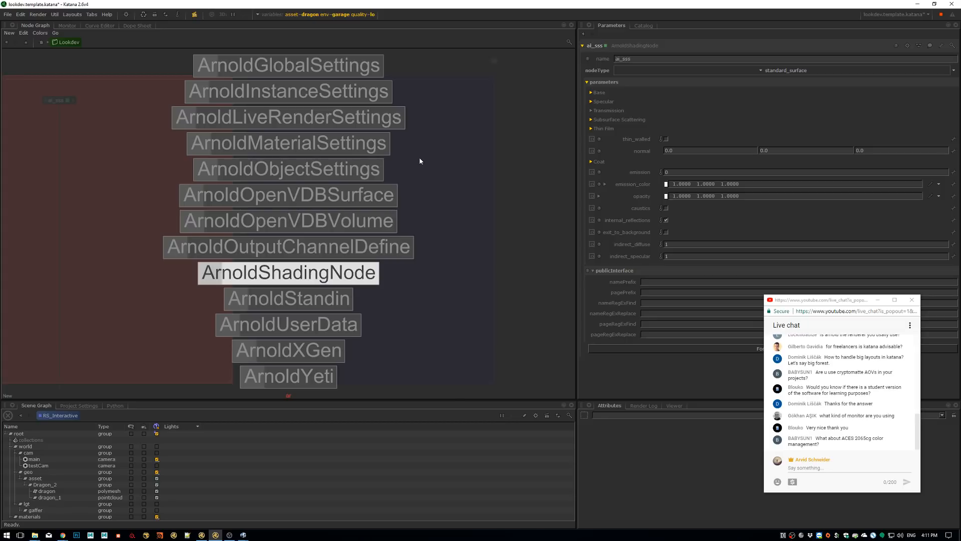
{"action": "key", "text": "Return"}
{"action": "left_click", "coordinate": [344, 152]}
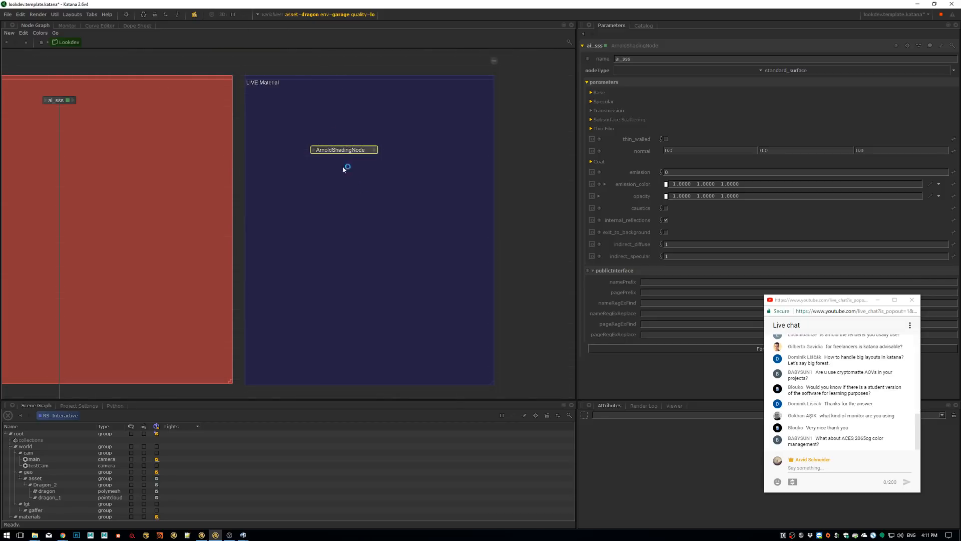
{"action": "left_click", "coordinate": [369, 150]}
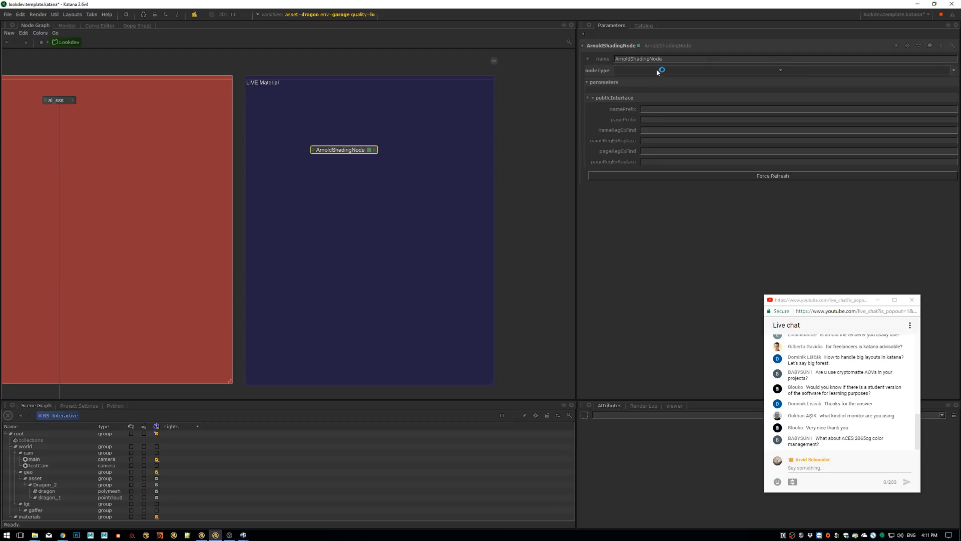
Set the new ArnoldShadingNode's type to standard_surface, and delete the node
{"action": "left_click", "coordinate": [771, 74]}
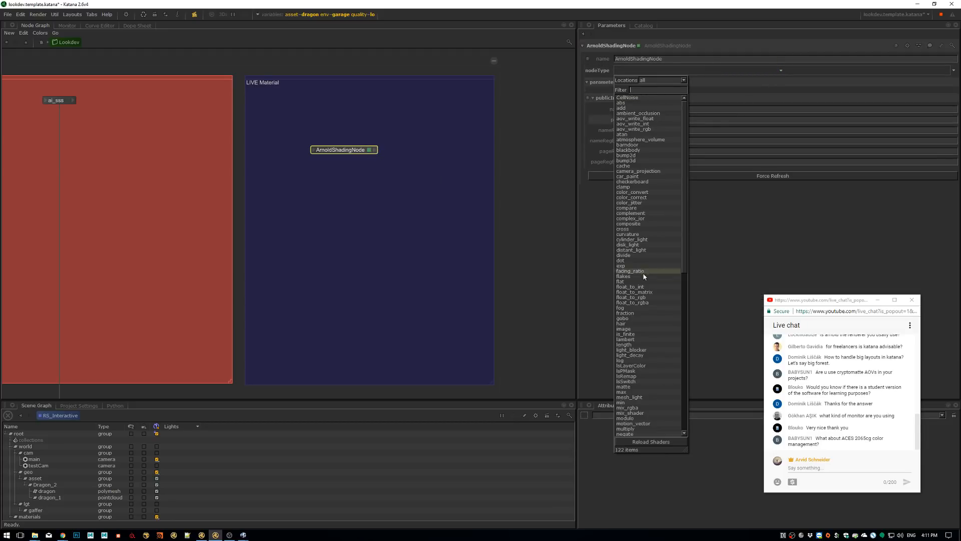
{"action": "type", "text": "suy"}
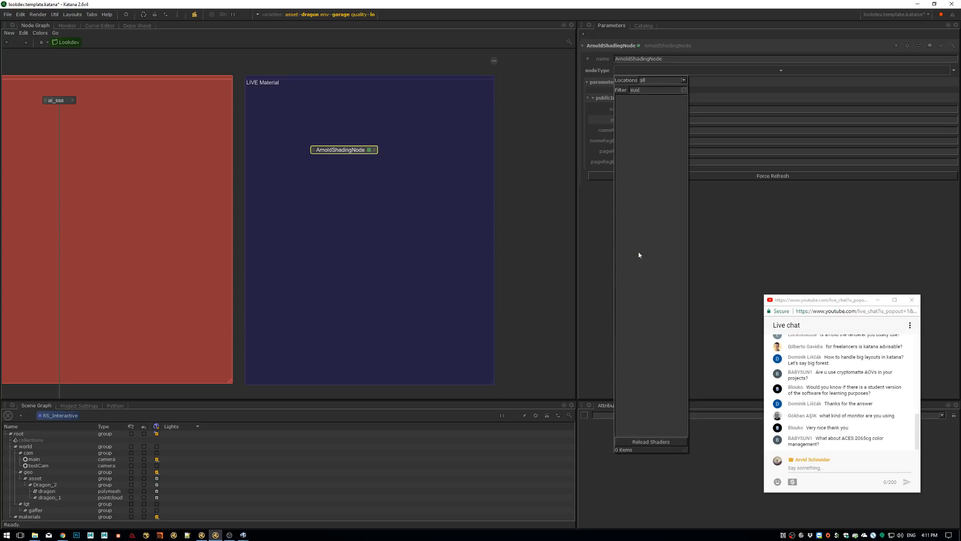
{"action": "key", "text": "BackSpace"}
{"action": "left_click", "coordinate": [647, 98]}
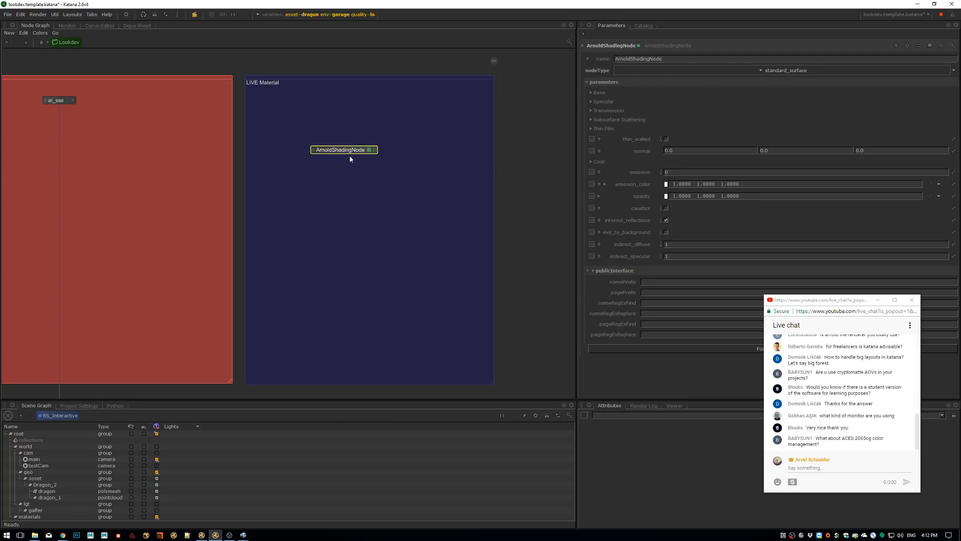
{"action": "key", "text": "Delete"}
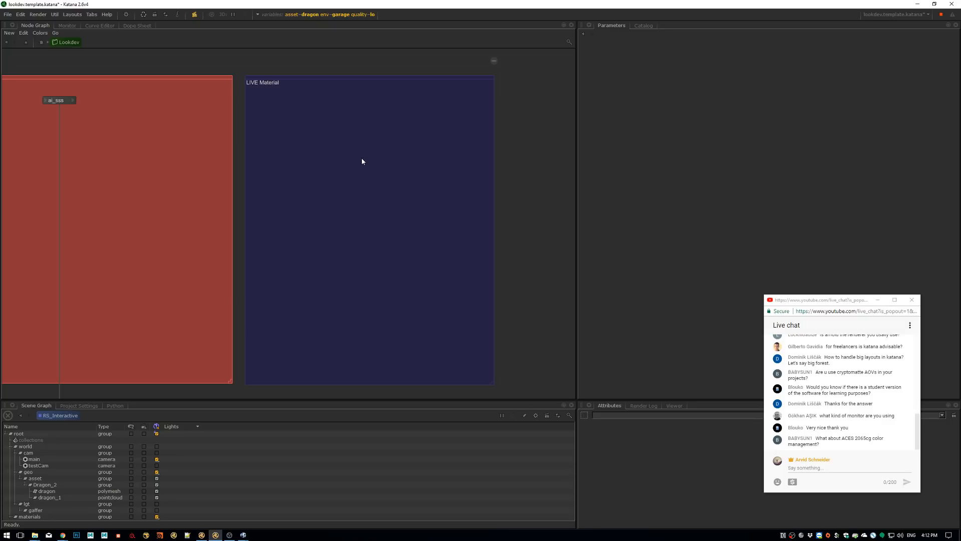
Add a standard_surface shader directly near the top of the LIVE Material backdrop and show its parameters
{"action": "key", "text": "Tab"}
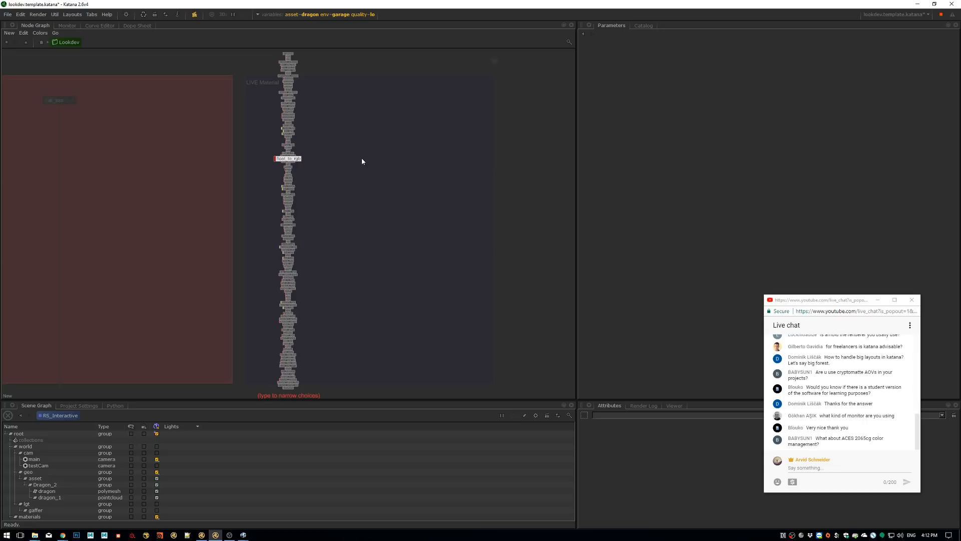
{"action": "type", "text": "s"}
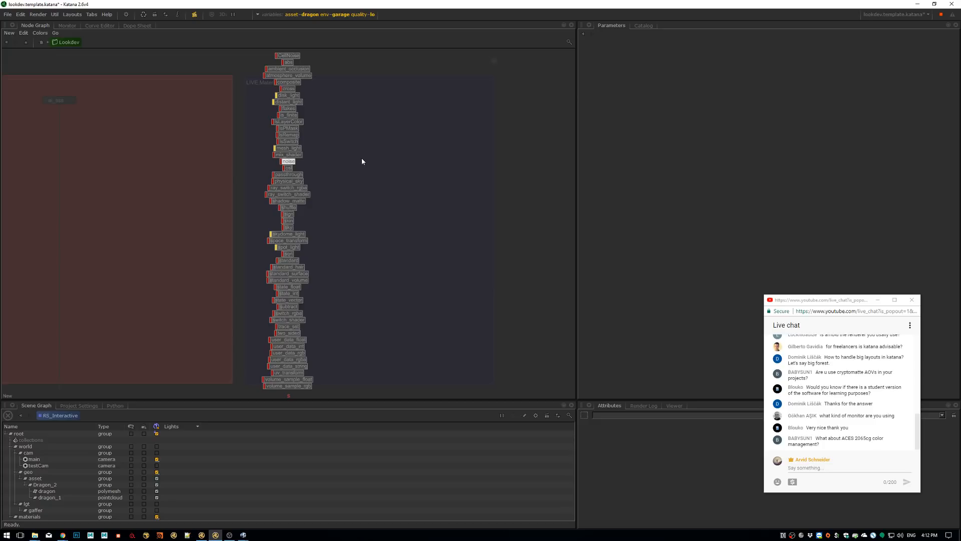
{"action": "type", "text": "ur"}
{"action": "key", "text": "Return"}
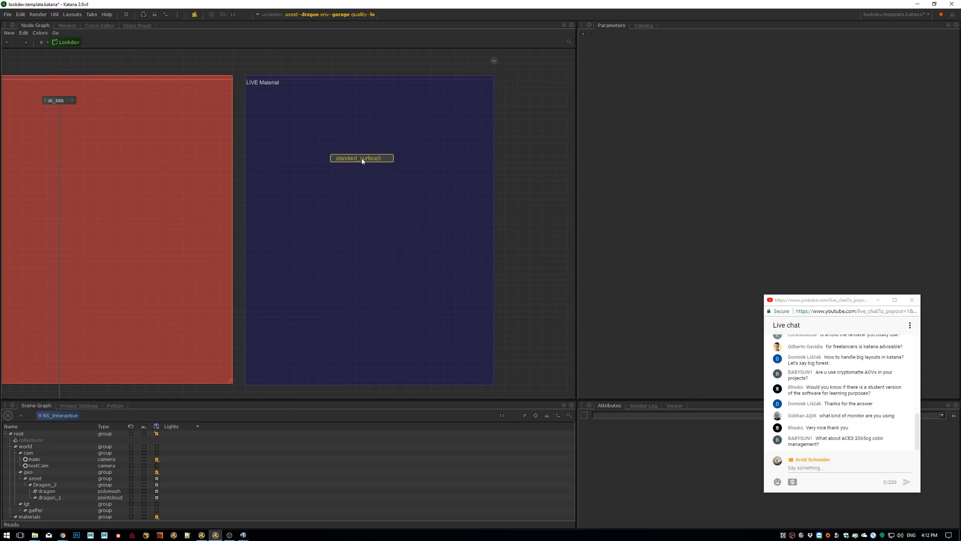
{"action": "left_click", "coordinate": [364, 112]}
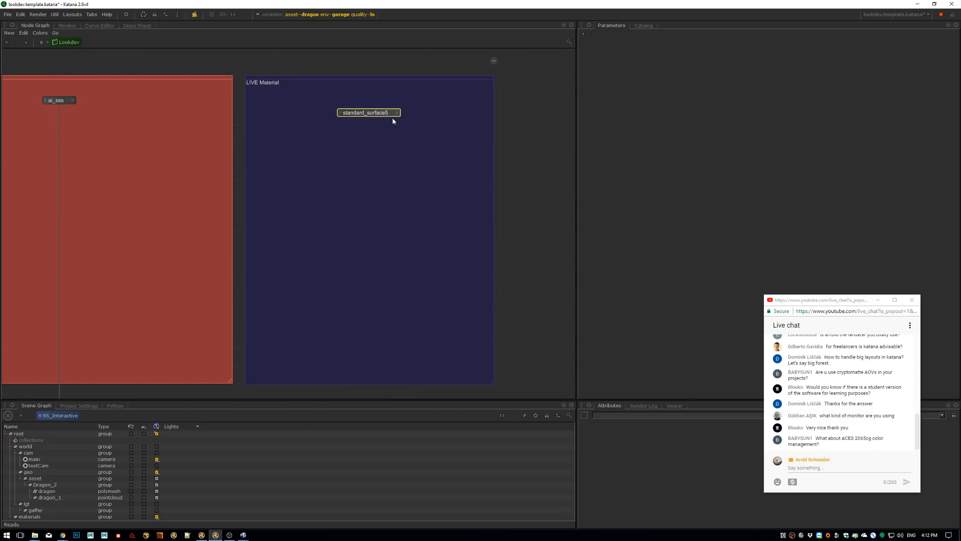
{"action": "left_click", "coordinate": [392, 113]}
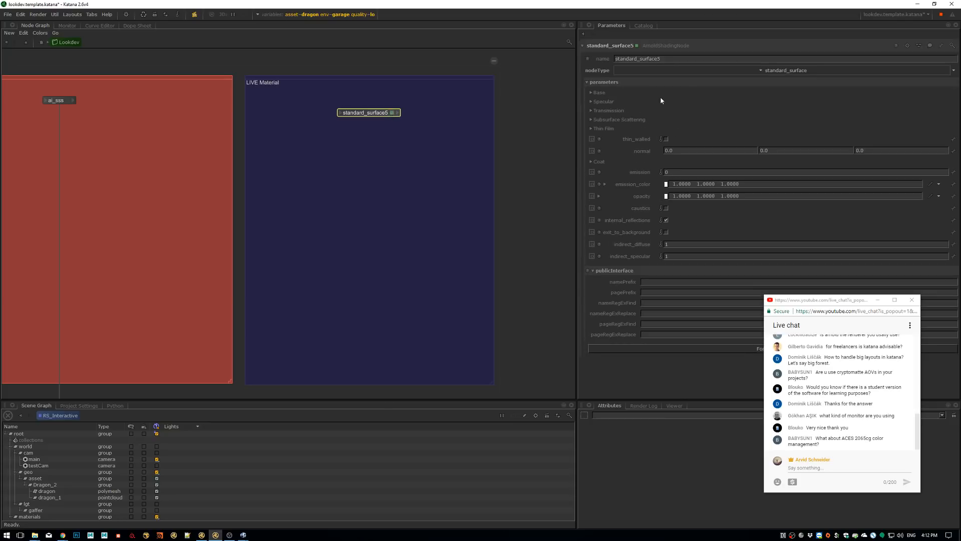
Connect the standard_surface shader's output to the routing dot below the SSS backdrop that feeds ai_asset
{"action": "scroll", "coordinate": [390, 166], "scroll_direction": "down", "scroll_amount": 3}
{"action": "middle_click_drag", "start_coordinate": [364, 163], "coordinate": [431, 207]}
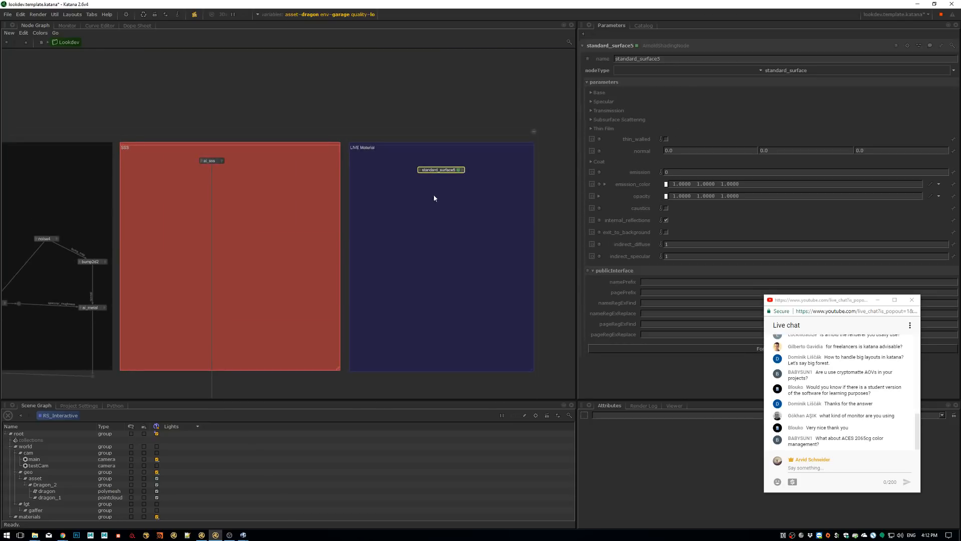
{"action": "left_click", "coordinate": [462, 171]}
{"action": "left_click", "coordinate": [469, 190]}
{"action": "middle_click_drag", "start_coordinate": [411, 291], "coordinate": [410, 244]}
{"action": "scroll", "coordinate": [400, 250], "scroll_direction": "down", "scroll_amount": 5}
{"action": "middle_click_drag", "start_coordinate": [310, 330], "coordinate": [368, 206]}
{"action": "middle_click_drag", "start_coordinate": [128, 240], "coordinate": [361, 170]}
{"action": "scroll", "coordinate": [361, 170], "scroll_direction": "up", "scroll_amount": 5}
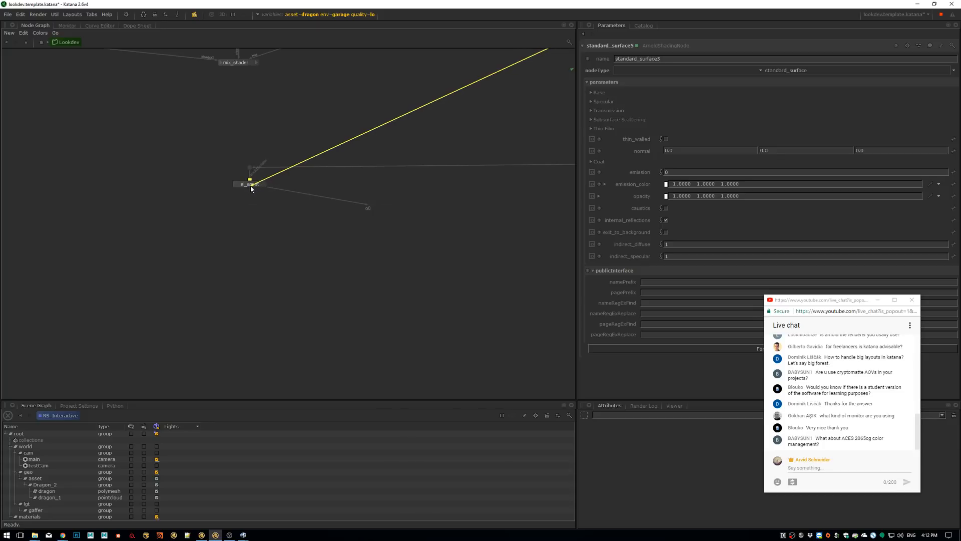
{"action": "middle_click_drag", "start_coordinate": [378, 187], "coordinate": [162, 226]}
{"action": "middle_click_drag", "start_coordinate": [468, 174], "coordinate": [191, 207]}
{"action": "scroll", "coordinate": [353, 235], "scroll_direction": "up", "scroll_amount": 2}
{"action": "left_click", "coordinate": [349, 228]}
Move the routing dot from below the SSS backdrop to beneath the LIVE Material backdrop, under the standard_surface shader
{"action": "scroll", "coordinate": [421, 193], "scroll_direction": "down", "scroll_amount": 2}
{"action": "middle_click_drag", "start_coordinate": [421, 193], "coordinate": [289, 290]}
{"action": "scroll", "coordinate": [410, 174], "scroll_direction": "down", "scroll_amount": 1}
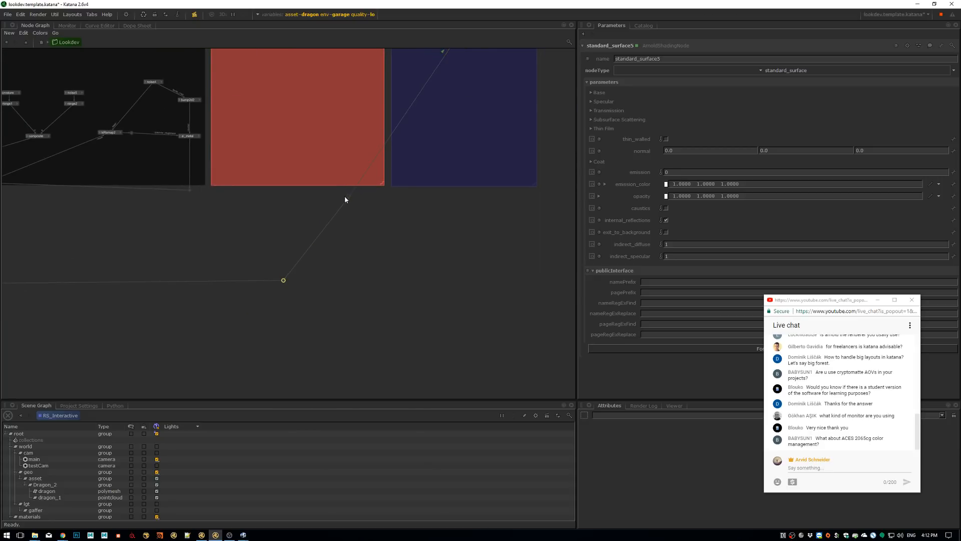
{"action": "left_click_drag", "start_coordinate": [284, 280], "coordinate": [464, 283]}
Trace the connection from the routing dot to ai_asset and back up to the shader in the LIVE Material backdrop
{"action": "scroll", "coordinate": [480, 251], "scroll_direction": "down", "scroll_amount": 1}
{"action": "middle_click_drag", "start_coordinate": [440, 214], "coordinate": [630, 175]}
{"action": "middle_click_drag", "start_coordinate": [132, 271], "coordinate": [285, 237]}
{"action": "scroll", "coordinate": [285, 235], "scroll_direction": "up", "scroll_amount": 6}
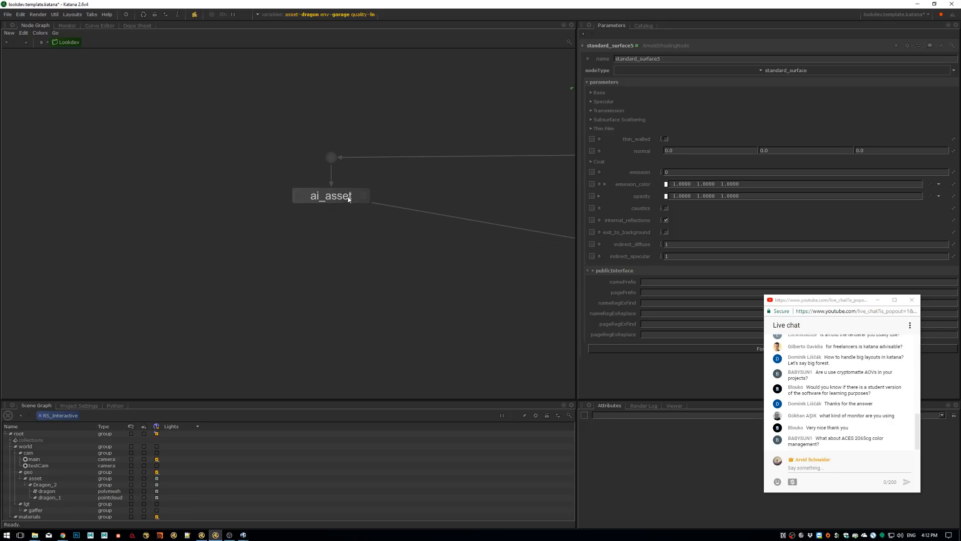
{"action": "middle_click_drag", "start_coordinate": [556, 183], "coordinate": [378, 184]}
{"action": "scroll", "coordinate": [468, 184], "scroll_direction": "down", "scroll_amount": 6}
{"action": "middle_click_drag", "start_coordinate": [467, 184], "coordinate": [217, 250]}
{"action": "middle_click_drag", "start_coordinate": [571, 55], "coordinate": [350, 182]}
{"action": "scroll", "coordinate": [416, 153], "scroll_direction": "up", "scroll_amount": 6}
{"action": "middle_click_drag", "start_coordinate": [416, 154], "coordinate": [408, 205]}
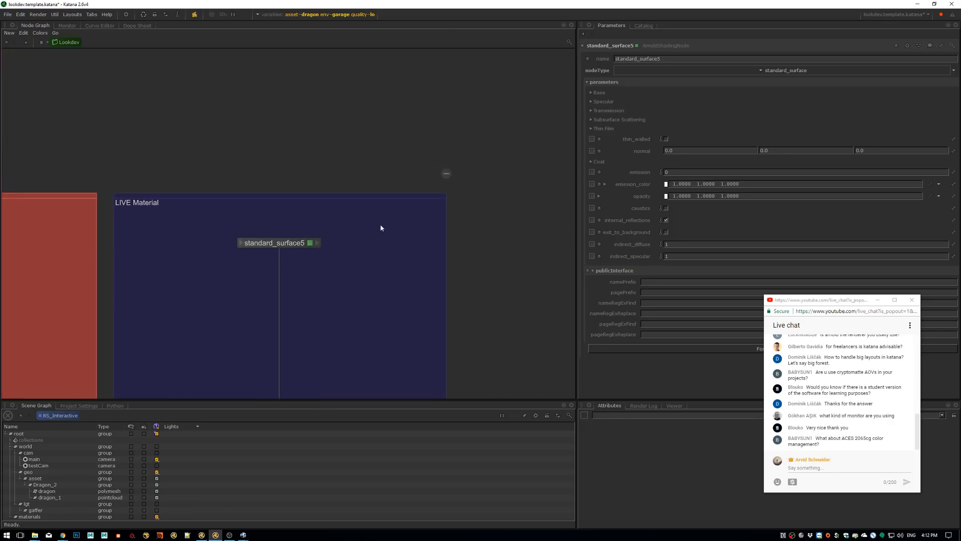
{"action": "middle_click_drag", "start_coordinate": [333, 245], "coordinate": [394, 205]}
{"action": "scroll", "coordinate": [358, 180], "scroll_direction": "down", "scroll_amount": 3}
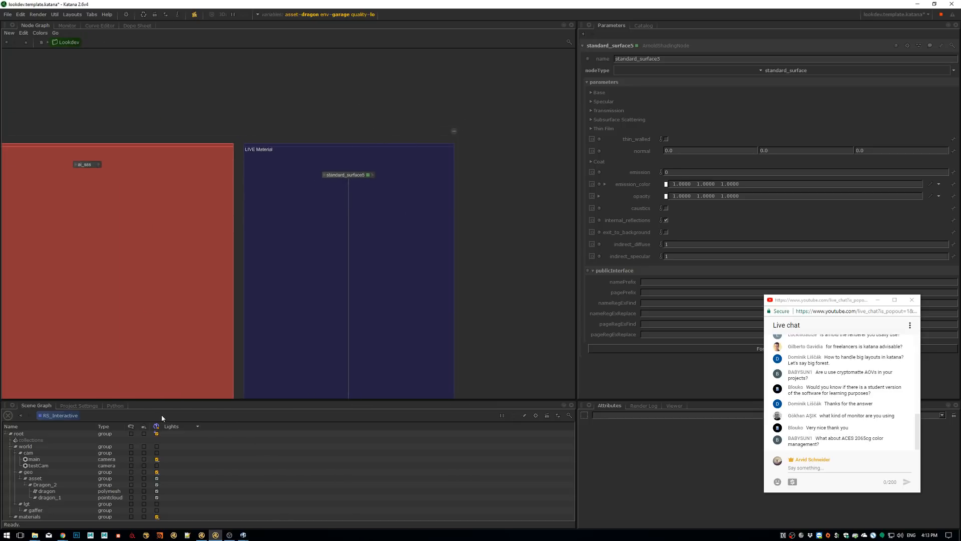
Enlarge the Scene Graph pane and expand the materials group to list its materials
{"action": "left_click_drag", "start_coordinate": [166, 402], "coordinate": [167, 306]}
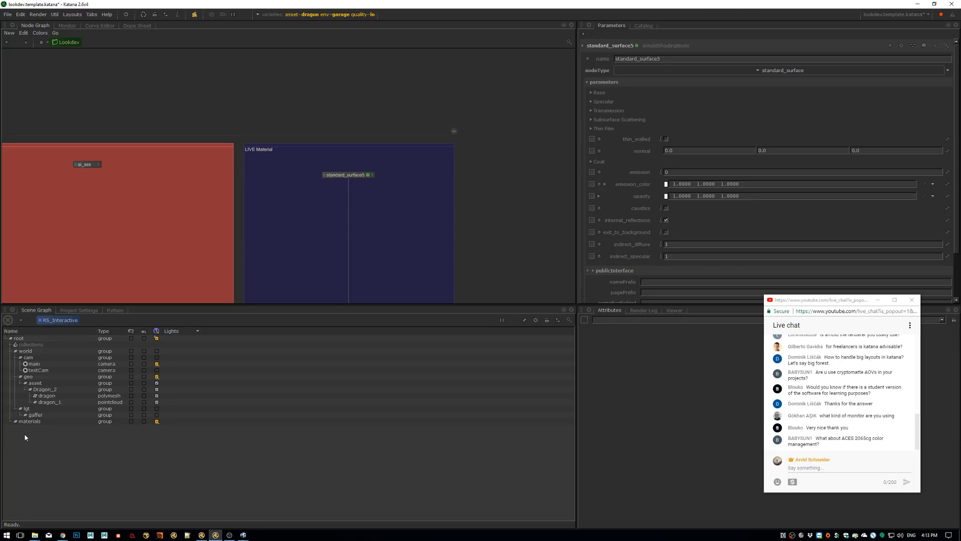
{"action": "left_click", "coordinate": [11, 421]}
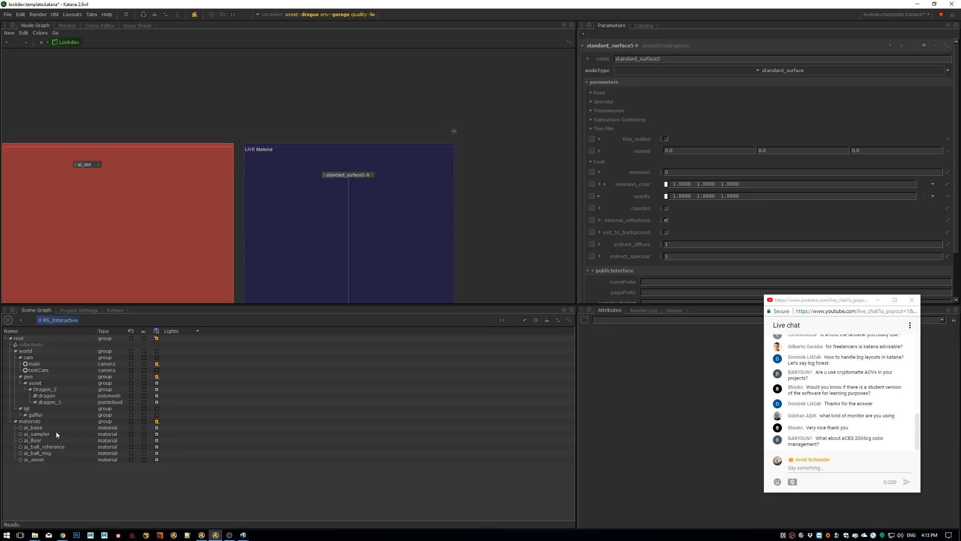
{"action": "left_click", "coordinate": [157, 382]}
{"action": "left_click", "coordinate": [157, 383]}
Return from the Lookdev group to the main node graph and show the parameters of the MA_asset node
{"action": "middle_click_drag", "start_coordinate": [289, 240], "coordinate": [353, 154]}
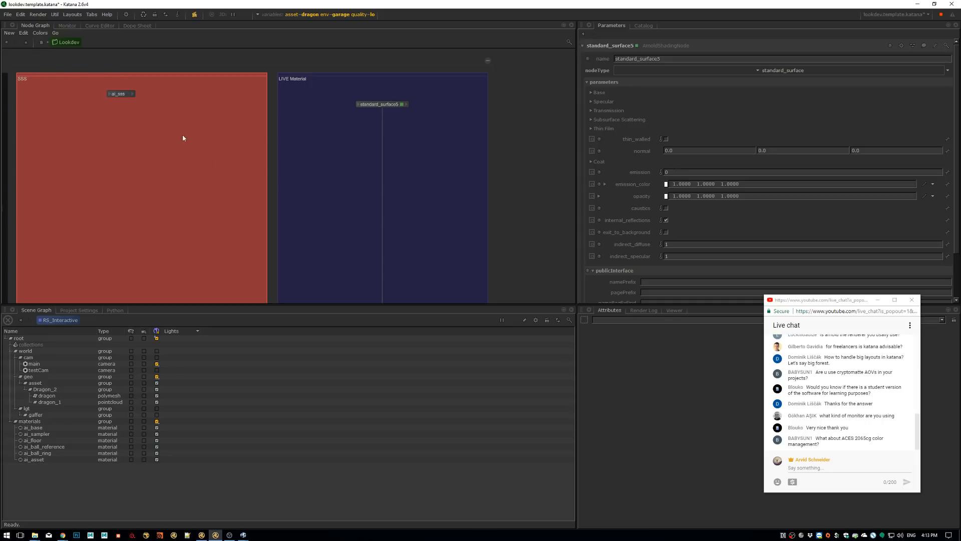
{"action": "left_click", "coordinate": [26, 43]}
{"action": "scroll", "coordinate": [304, 199], "scroll_direction": "down", "scroll_amount": 3}
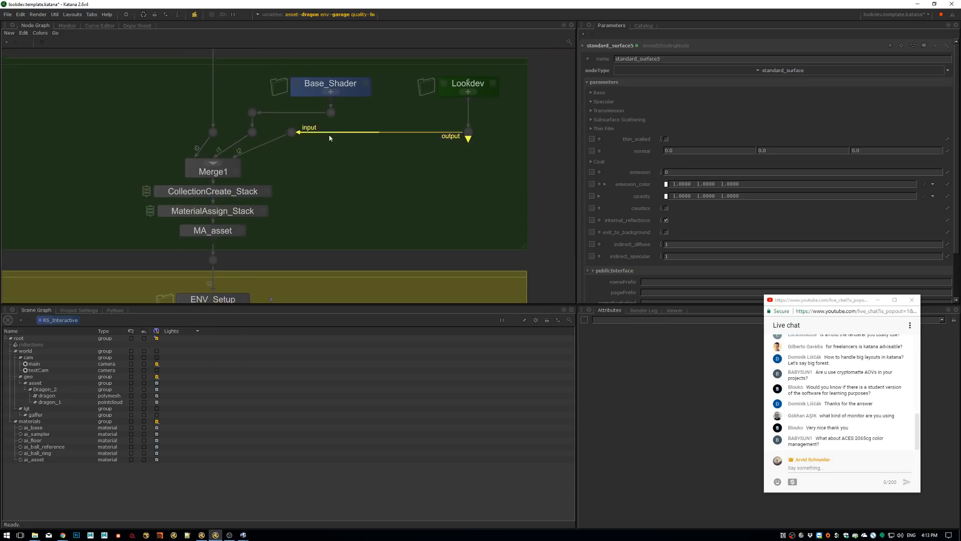
{"action": "middle_click_drag", "start_coordinate": [314, 189], "coordinate": [337, 169]}
{"action": "middle_click_drag", "start_coordinate": [359, 94], "coordinate": [353, 137]}
{"action": "middle_click_drag", "start_coordinate": [257, 271], "coordinate": [321, 174]}
{"action": "left_click", "coordinate": [321, 156]}
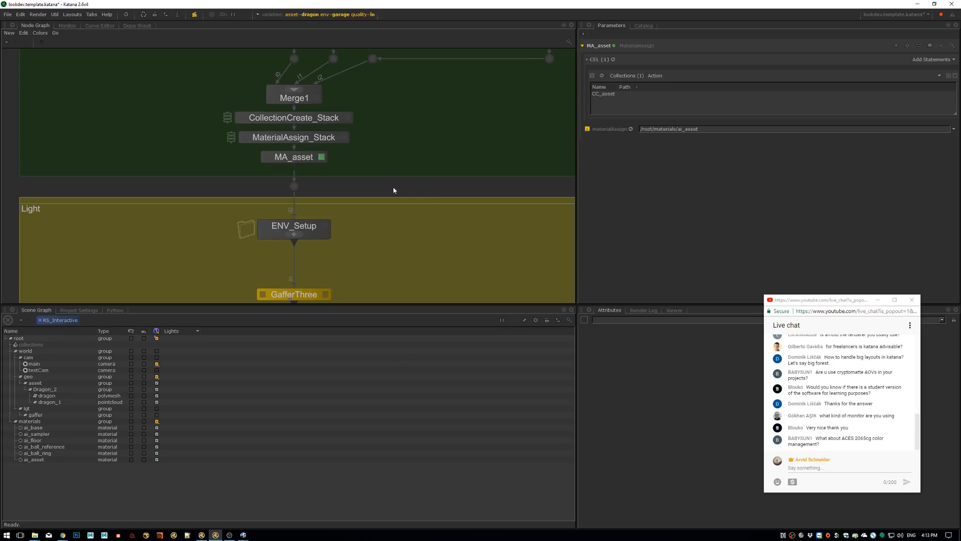
Start a live render from the RS_Interactive node and show it in the Monitor
{"action": "middle_click_drag", "start_coordinate": [375, 232], "coordinate": [392, 182]}
{"action": "middle_click_drag", "start_coordinate": [372, 269], "coordinate": [351, 166]}
{"action": "scroll", "coordinate": [395, 168], "scroll_direction": "down", "scroll_amount": 2}
{"action": "scroll", "coordinate": [355, 120], "scroll_direction": "up", "scroll_amount": 4}
{"action": "left_click", "coordinate": [367, 144]}
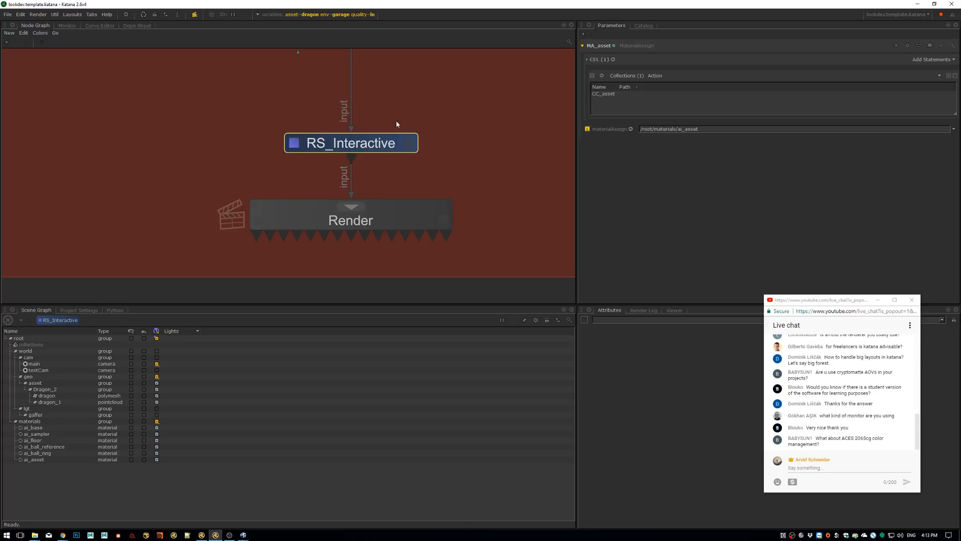
{"action": "right_click", "coordinate": [377, 143]}
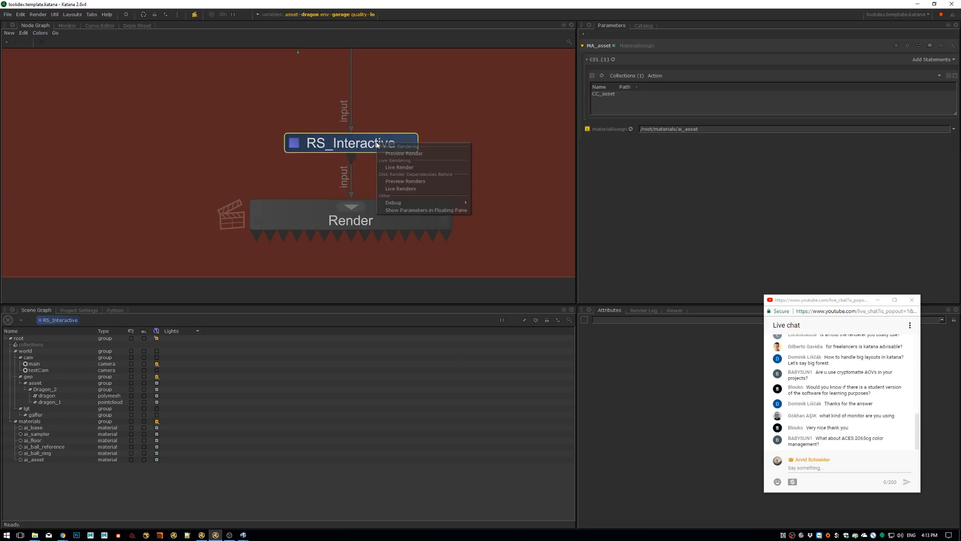
{"action": "left_click", "coordinate": [398, 168]}
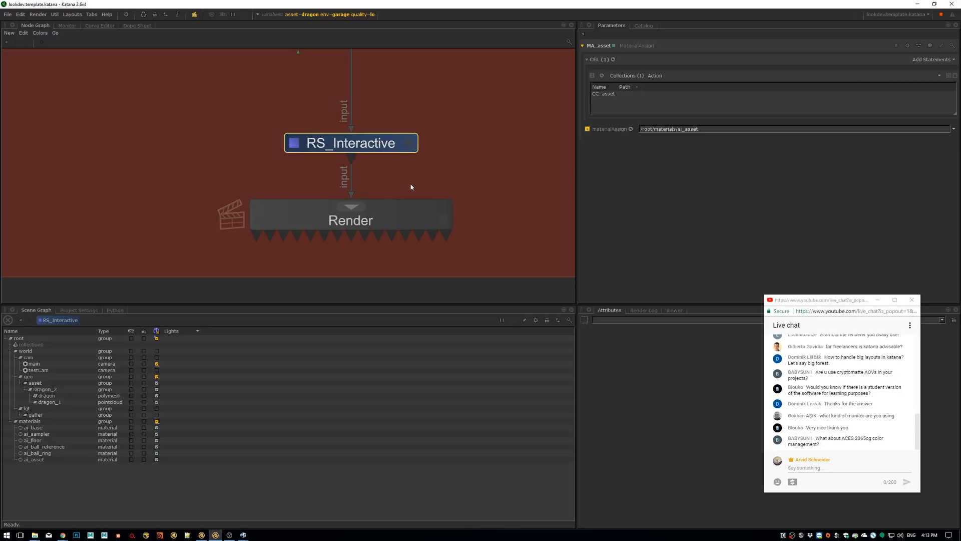
{"action": "left_click", "coordinate": [69, 26]}
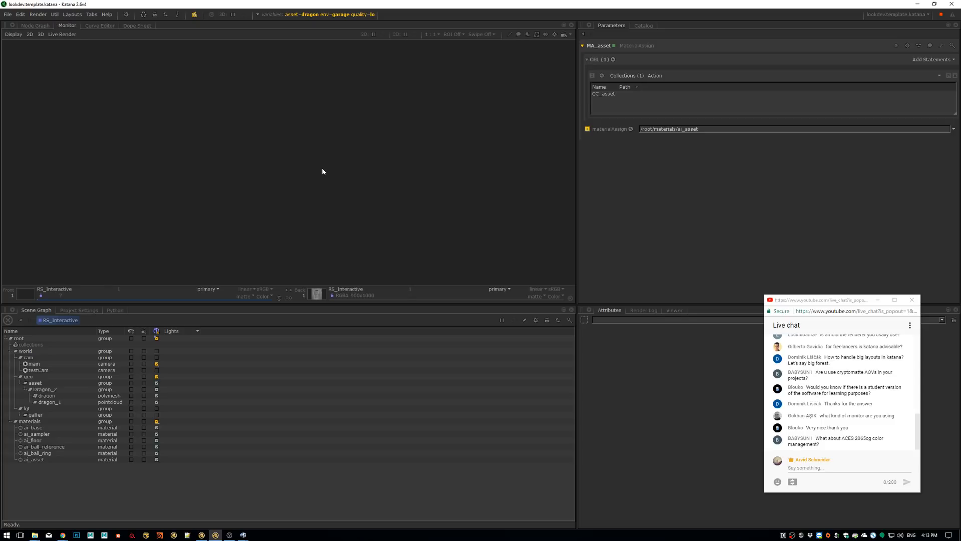
Recall the parameters of standard_surface5 and restrict rendering to a region of interest around the dragon's head
{"action": "left_click", "coordinate": [583, 34]}
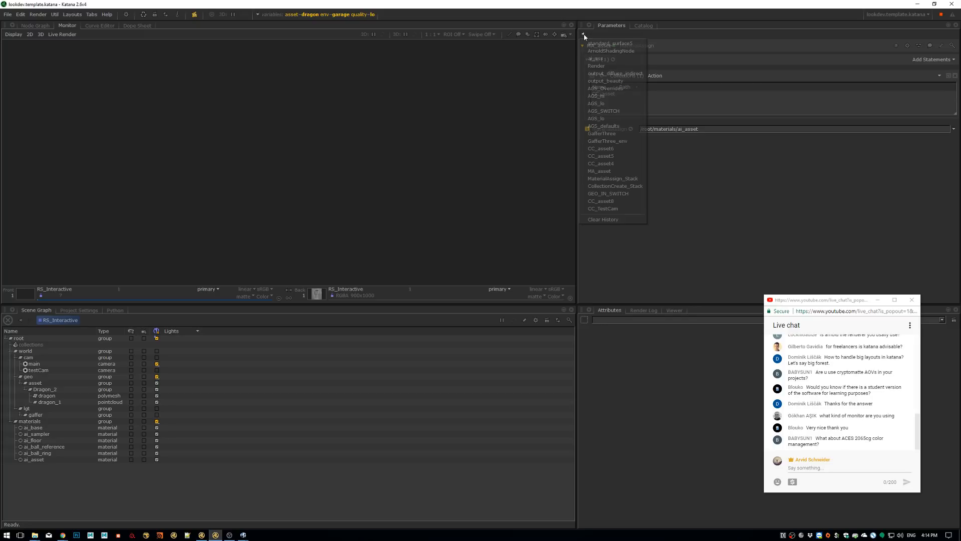
{"action": "left_click", "coordinate": [609, 44]}
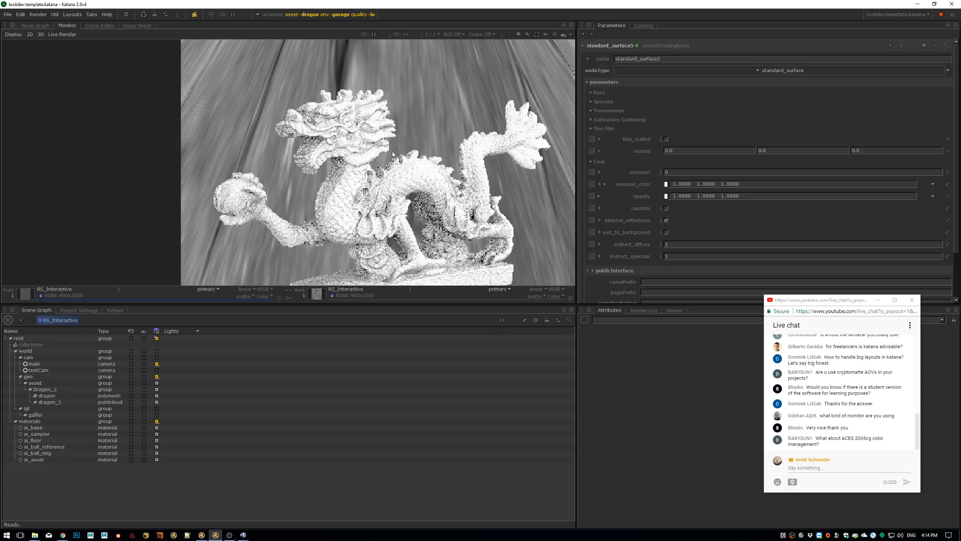
{"action": "middle_click_drag", "start_coordinate": [320, 160], "coordinate": [328, 136]}
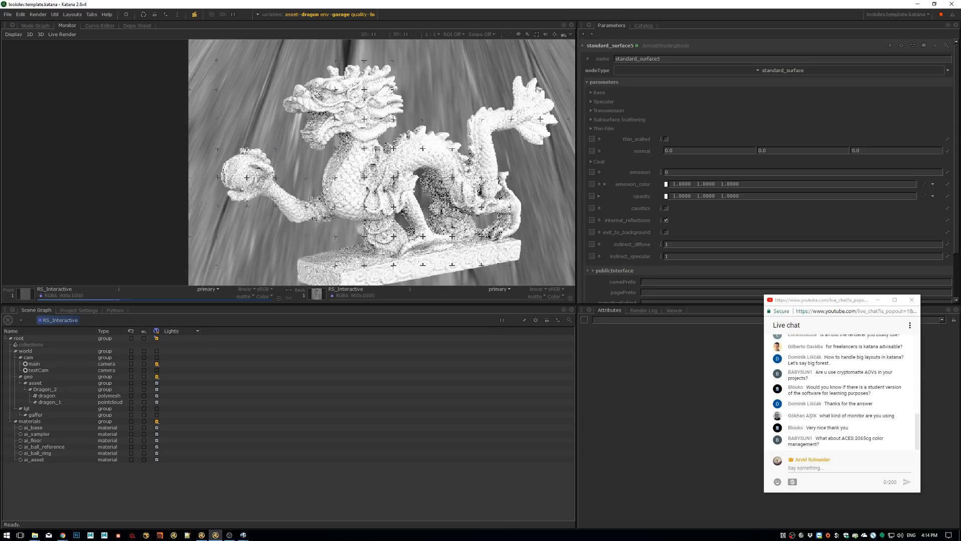
{"action": "mouse_move", "coordinate": [284, 60]}
{"action": "left_mouse_down", "text": "shift"}
{"action": "mouse_move", "coordinate": [328, 173]}
{"action": "mouse_move", "coordinate": [364, 181]}
{"action": "left_mouse_up", "text": "shift"}
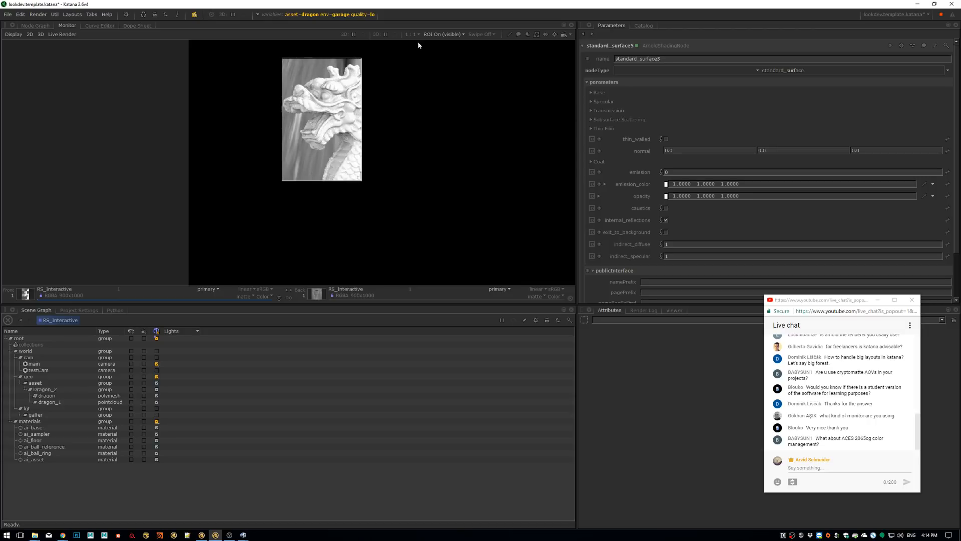
Set the env graph state variable to commerical
{"action": "left_click", "coordinate": [334, 16]}
{"action": "left_click", "coordinate": [356, 53]}
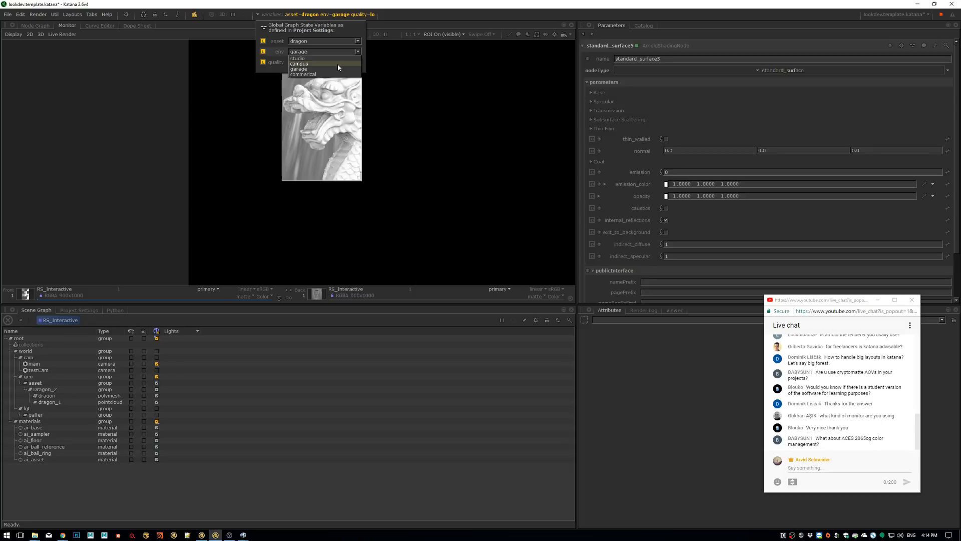
{"action": "left_click", "coordinate": [334, 74]}
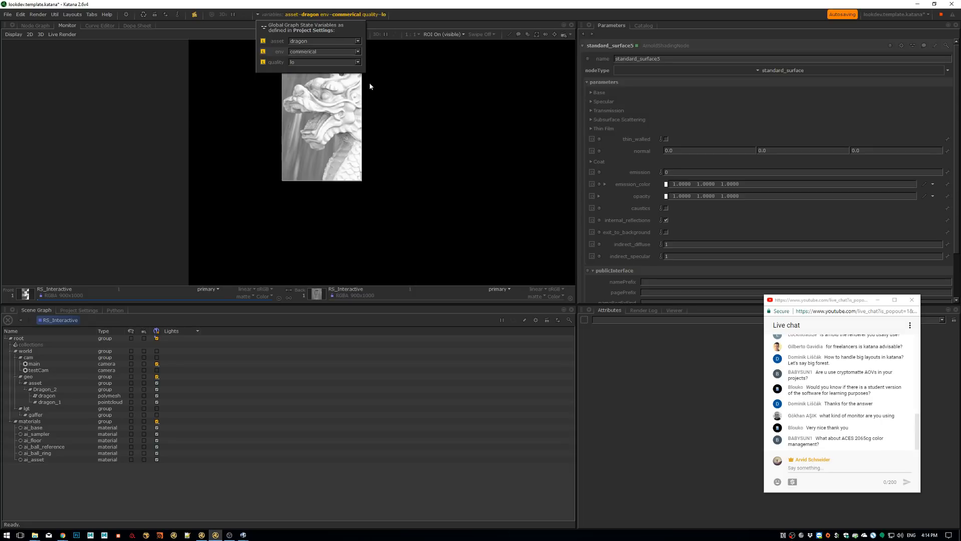
{"action": "left_click", "coordinate": [423, 11]}
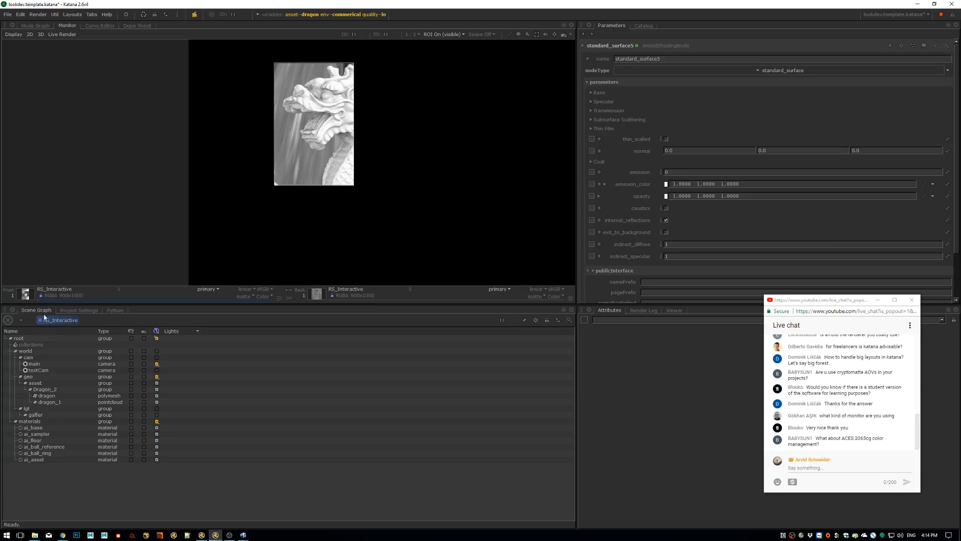
Restart the live render from RS_Interactive and bring the Monitor back up
{"action": "left_click", "coordinate": [36, 26]}
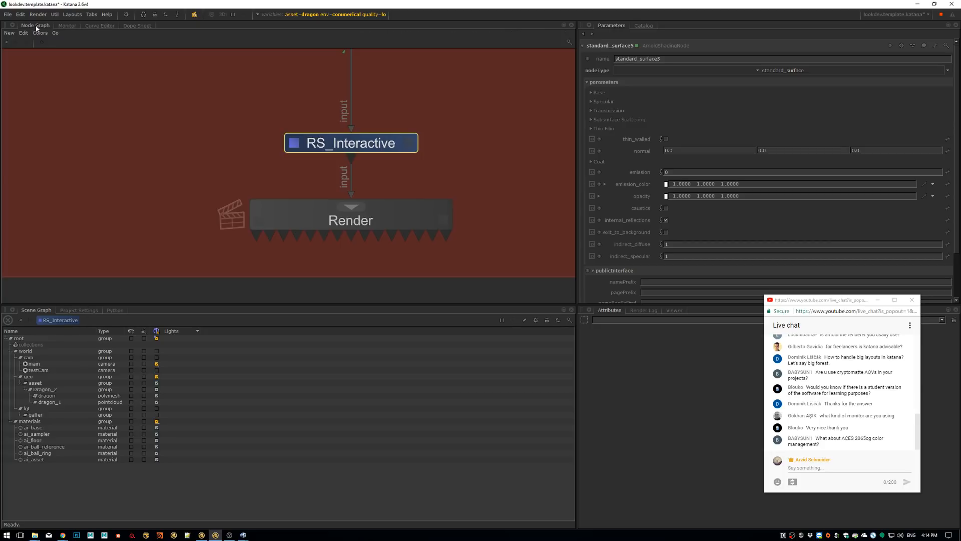
{"action": "right_click", "coordinate": [346, 146]}
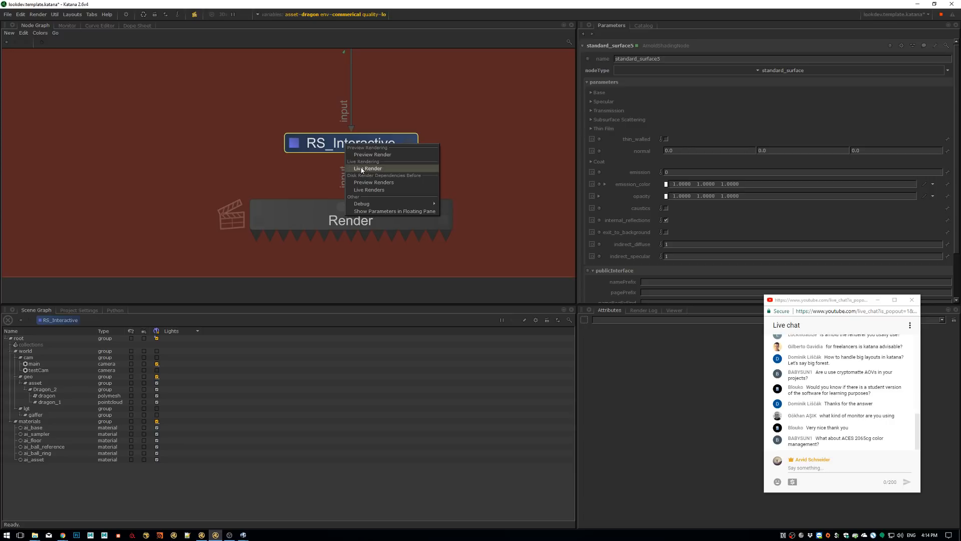
{"action": "left_click", "coordinate": [362, 169]}
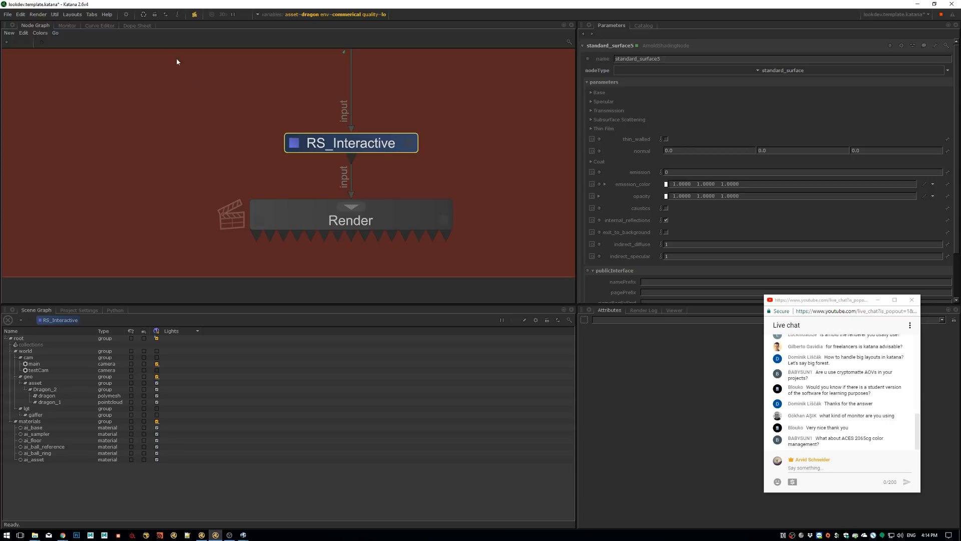
{"action": "left_click", "coordinate": [67, 25]}
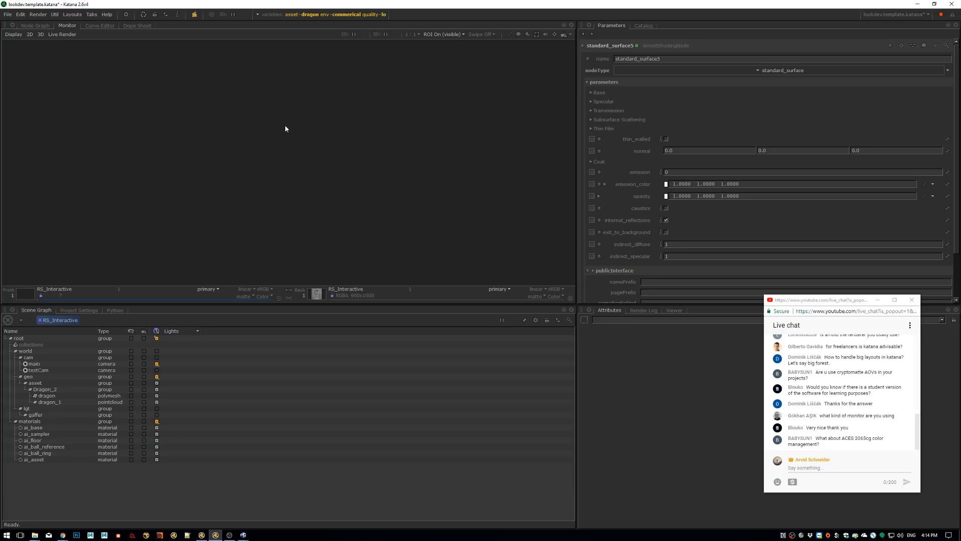
Enlarge the render region of interest to cover the dragon's head and most of its body
{"action": "right_click_drag", "start_coordinate": [297, 153], "coordinate": [349, 136], "text": "alt"}
{"action": "middle_click_drag", "start_coordinate": [349, 138], "coordinate": [303, 146]}
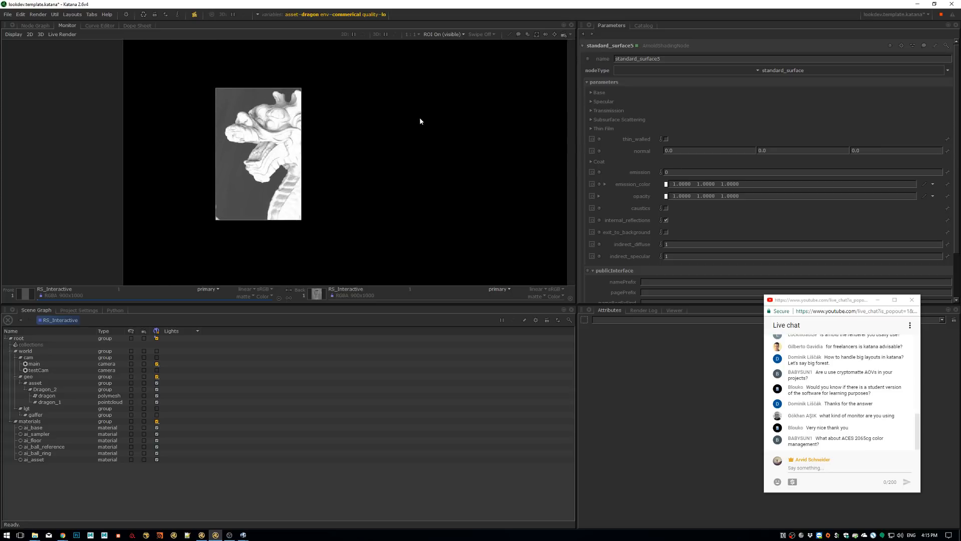
{"action": "right_click_drag", "start_coordinate": [410, 119], "coordinate": [359, 126], "text": "alt"}
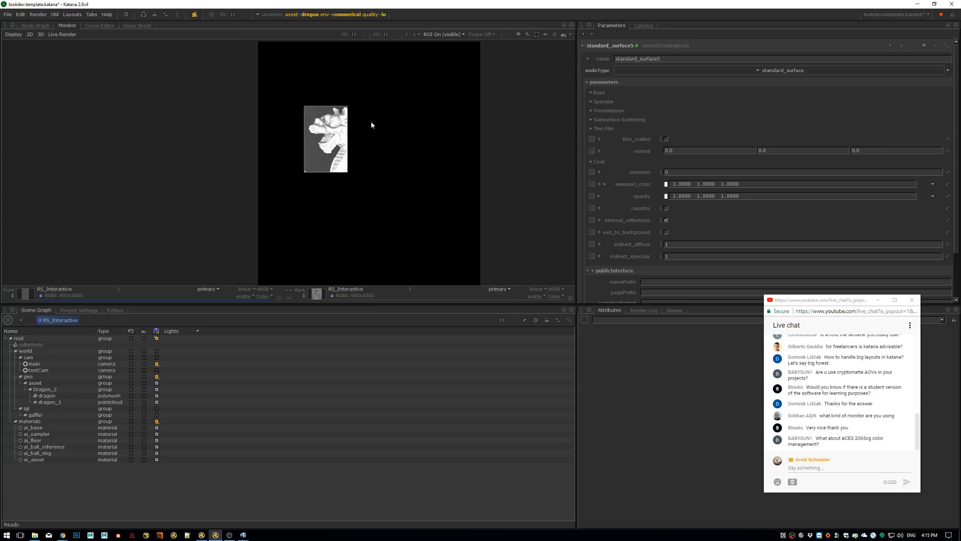
{"action": "left_click_drag", "start_coordinate": [348, 171], "coordinate": [424, 179]}
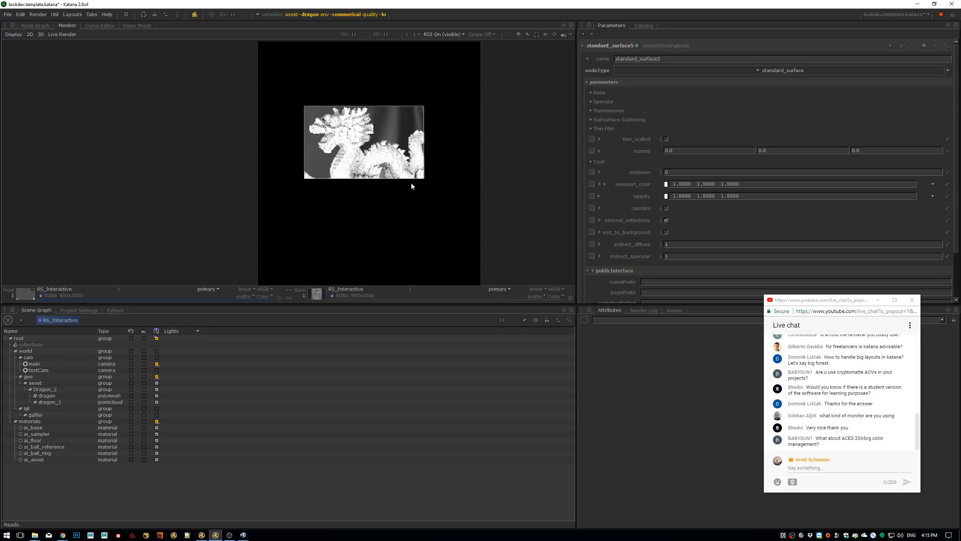
{"action": "right_click_drag", "start_coordinate": [425, 175], "coordinate": [473, 121], "text": "alt"}
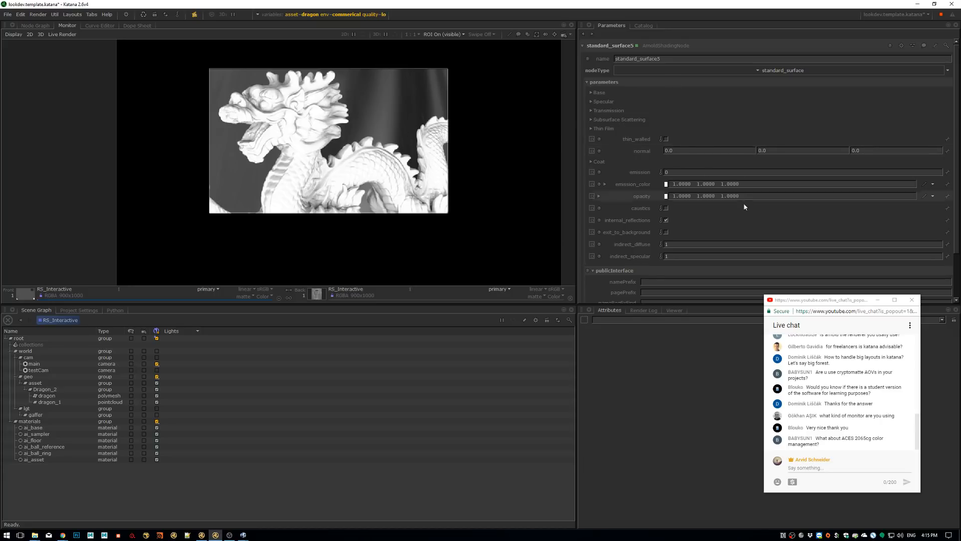
Move the chat window clear of the parameters and set the shader's base weight to 1
{"action": "left_click_drag", "start_coordinate": [844, 301], "coordinate": [835, 346]}
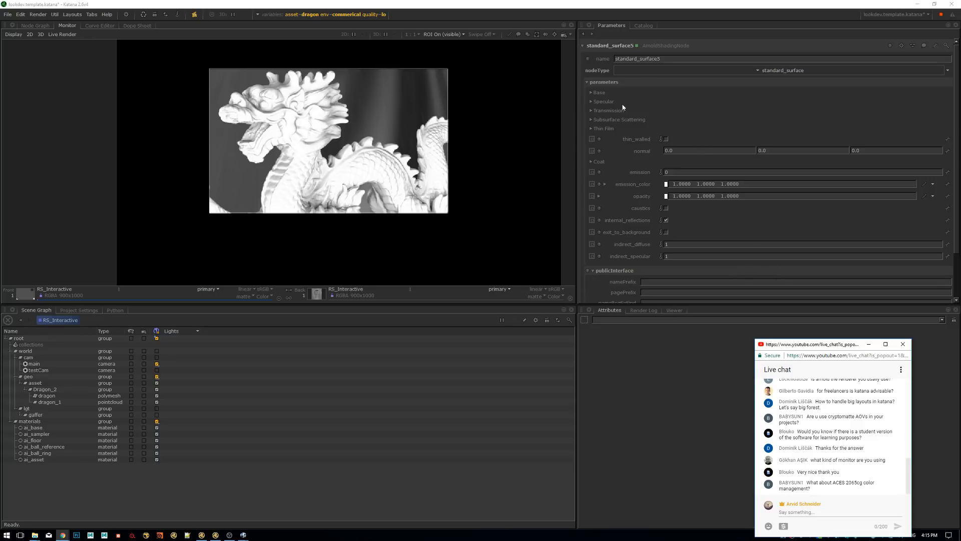
{"action": "left_click", "coordinate": [600, 92]}
{"action": "left_click", "coordinate": [726, 103]}
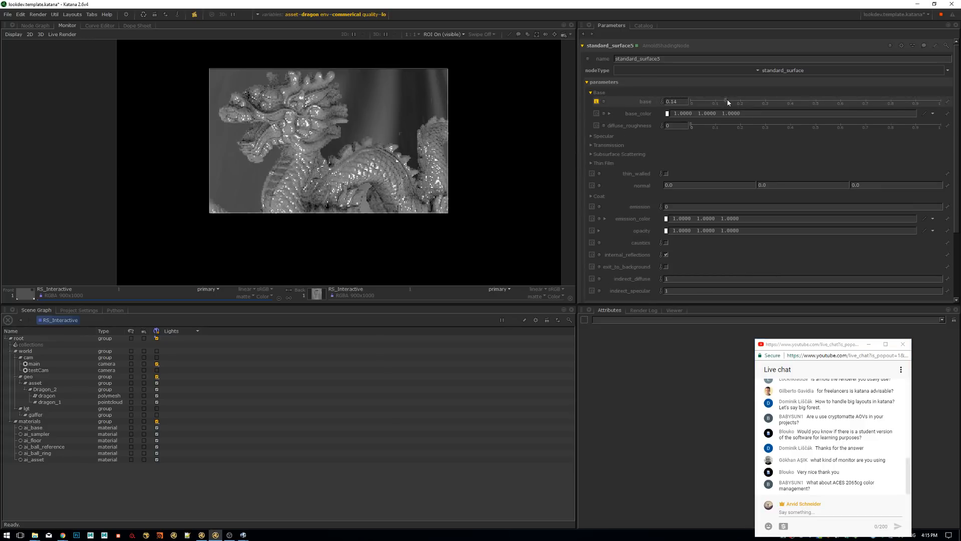
{"action": "left_click_drag", "start_coordinate": [787, 100], "coordinate": [958, 119]}
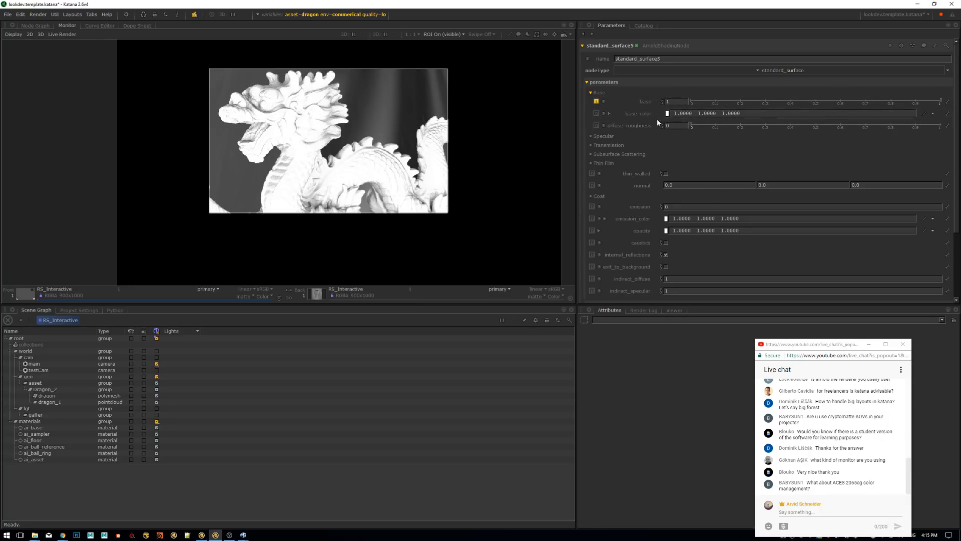
Set the shader's base_color to a saturated red of 1.0000, 0.0432, 0.0432 by raising its HSV saturation to 0.9568
{"action": "left_click", "coordinate": [610, 114]}
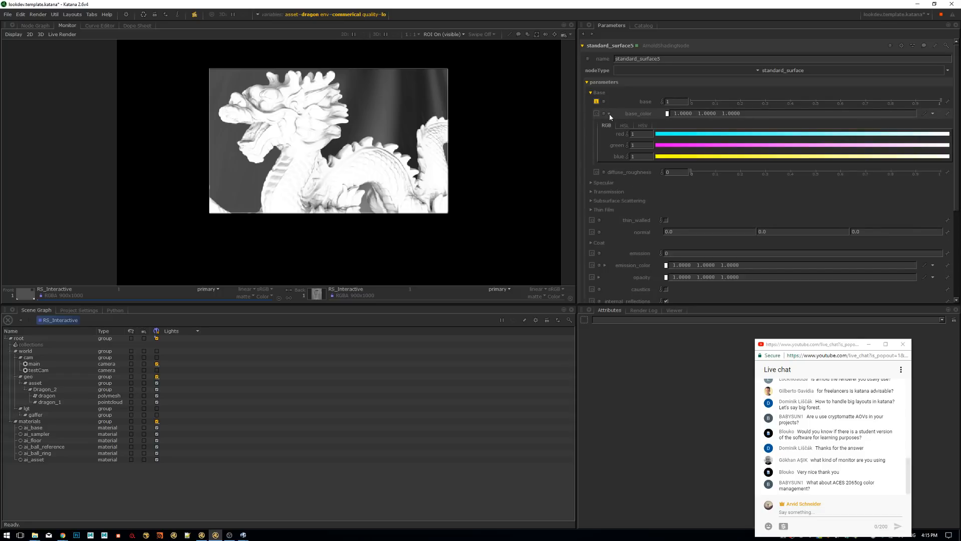
{"action": "left_click", "coordinate": [684, 134]}
{"action": "left_click_drag", "start_coordinate": [710, 146], "coordinate": [882, 149]}
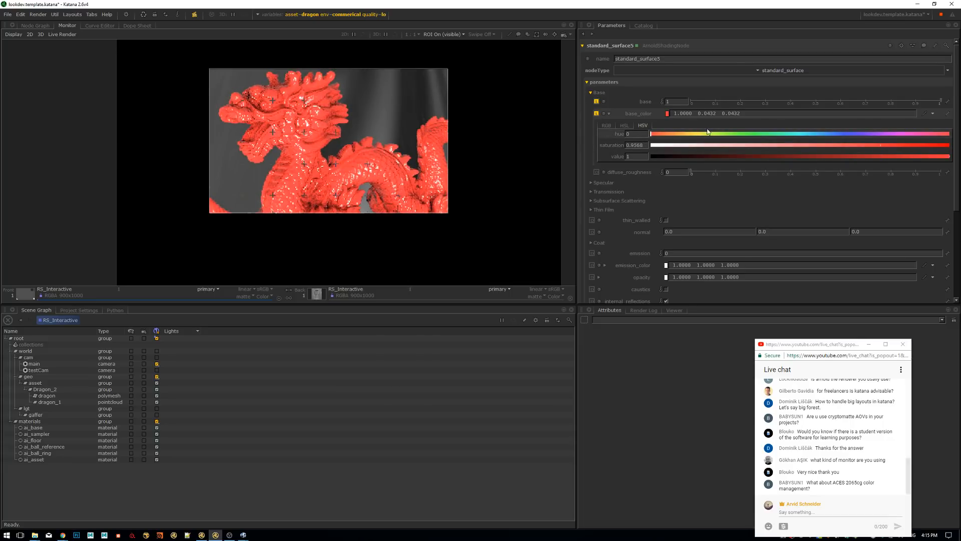
{"action": "left_click", "coordinate": [609, 115]}
Set the shader's metalness to 1 and specular_roughness to 0.378
{"action": "left_click", "coordinate": [592, 136]}
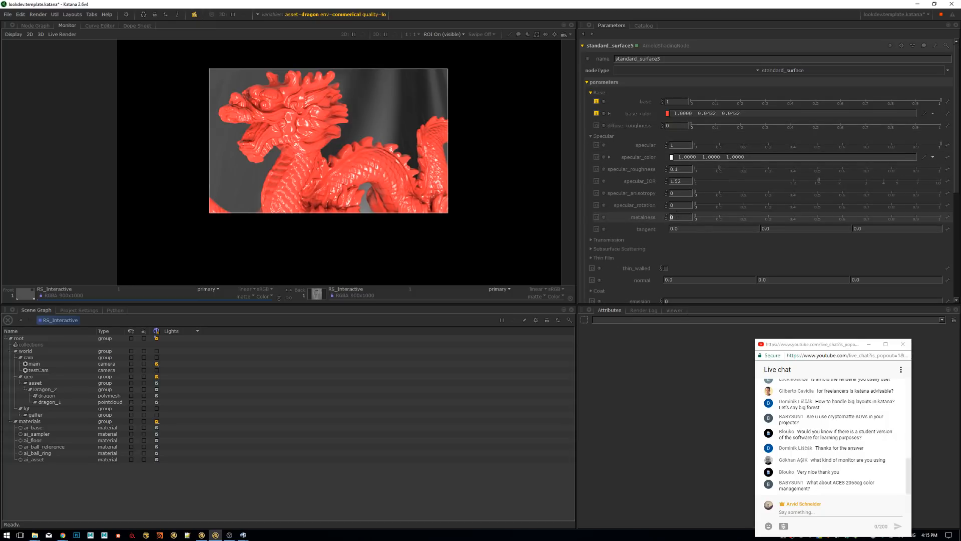
{"action": "left_click_drag", "start_coordinate": [672, 217], "coordinate": [661, 228]}
{"action": "type", "text": "1"}
{"action": "key", "text": "Return"}
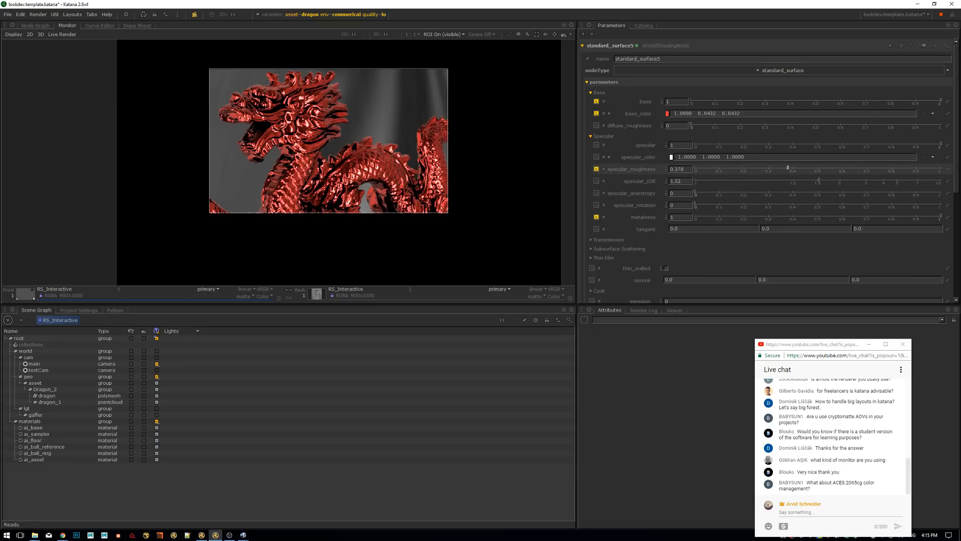
{"action": "left_click_drag", "start_coordinate": [787, 168], "coordinate": [787, 170]}
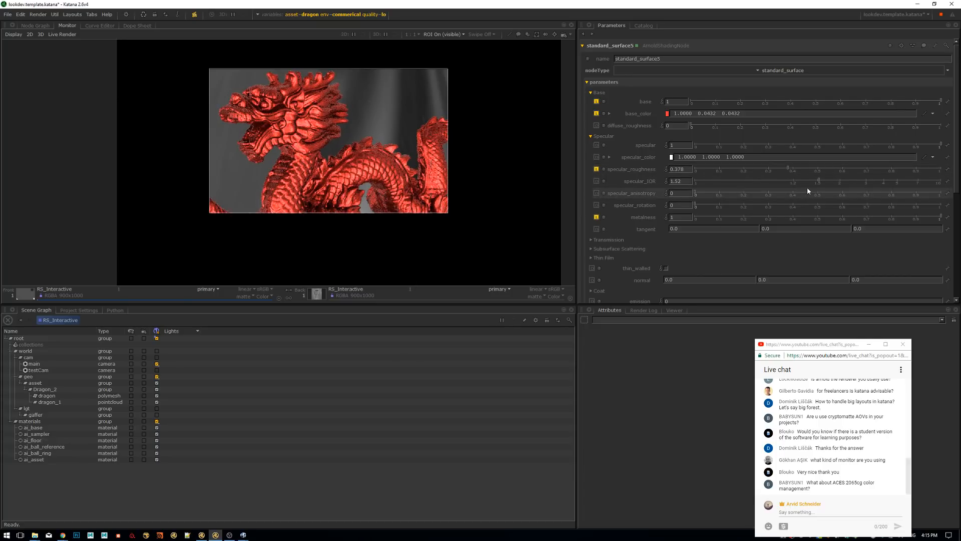
{"action": "middle_click_drag", "start_coordinate": [388, 134], "coordinate": [430, 167]}
{"action": "scroll", "coordinate": [392, 135], "scroll_direction": "down", "scroll_amount": 3}
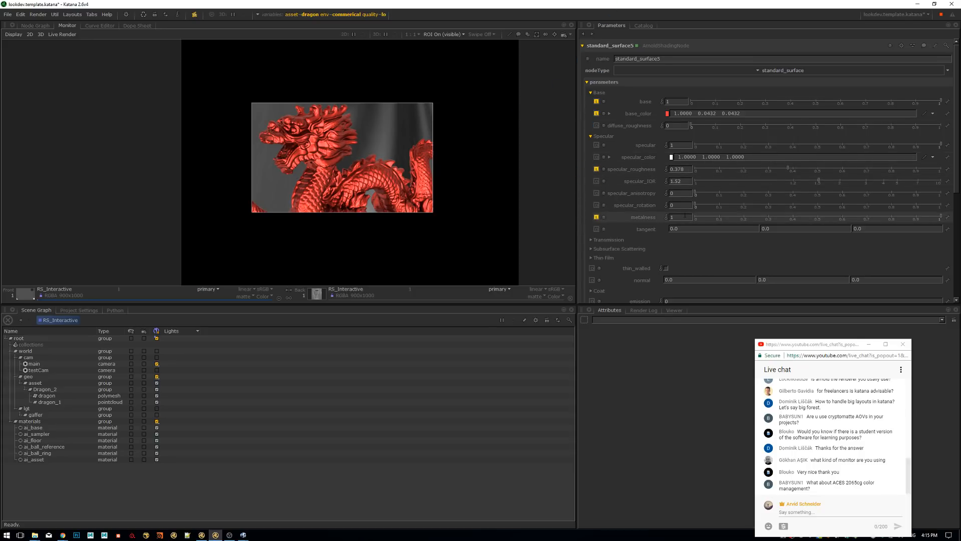
Reset metalness to its default and collapse the Specular parameters
{"action": "left_click", "coordinate": [596, 218]}
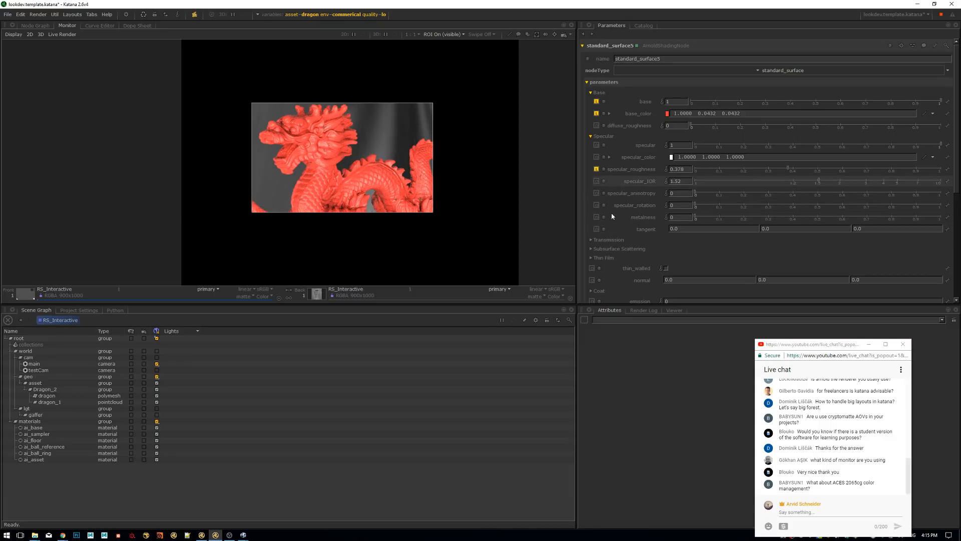
{"action": "left_click", "coordinate": [591, 136]}
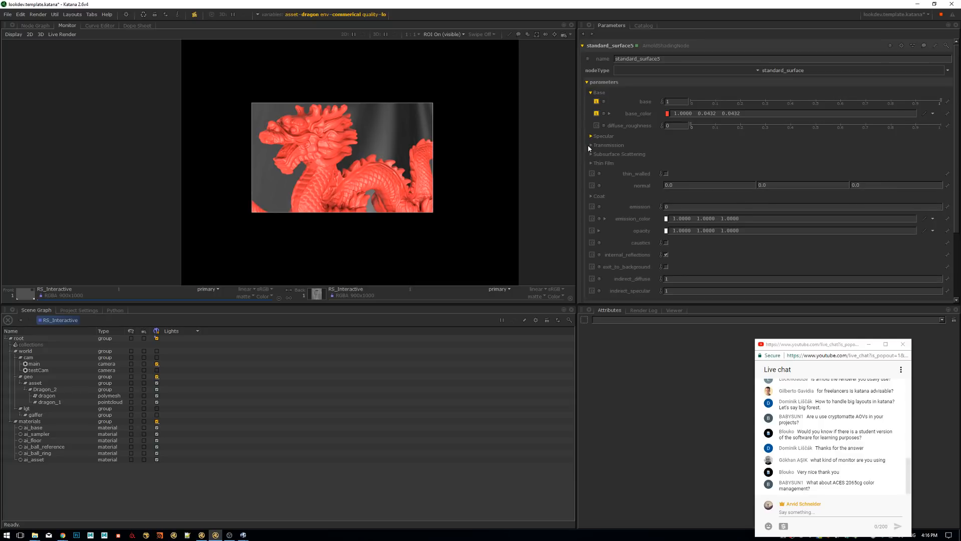
Set the subsurface weight to 1 and the subsurface_type to randomwalk
{"action": "left_click", "coordinate": [590, 154]}
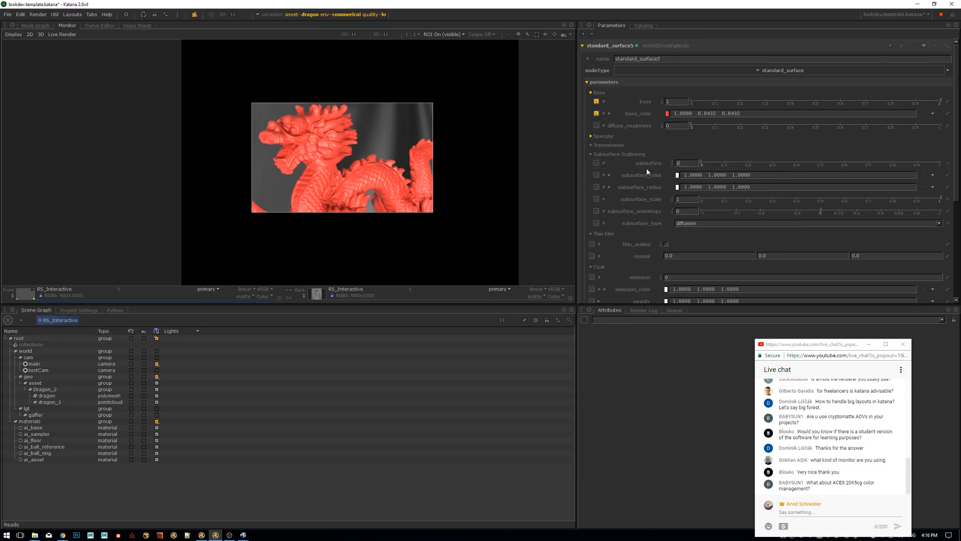
{"action": "left_click", "coordinate": [693, 223]}
{"action": "left_click", "coordinate": [691, 236]}
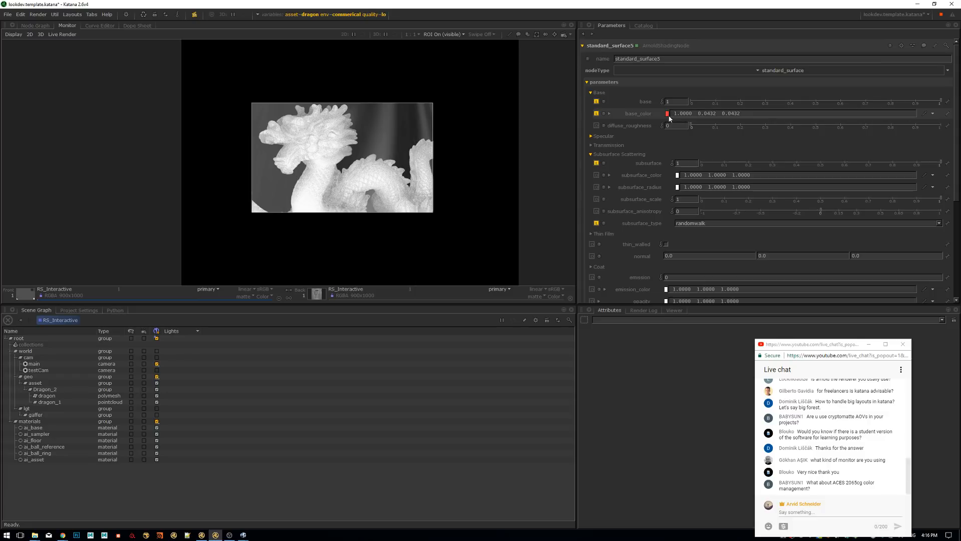
Copy the red base_color into subsurface_color and reduce the blue channel of subsurface_radius to 0.1984
{"action": "left_click_drag", "start_coordinate": [666, 114], "coordinate": [676, 175]}
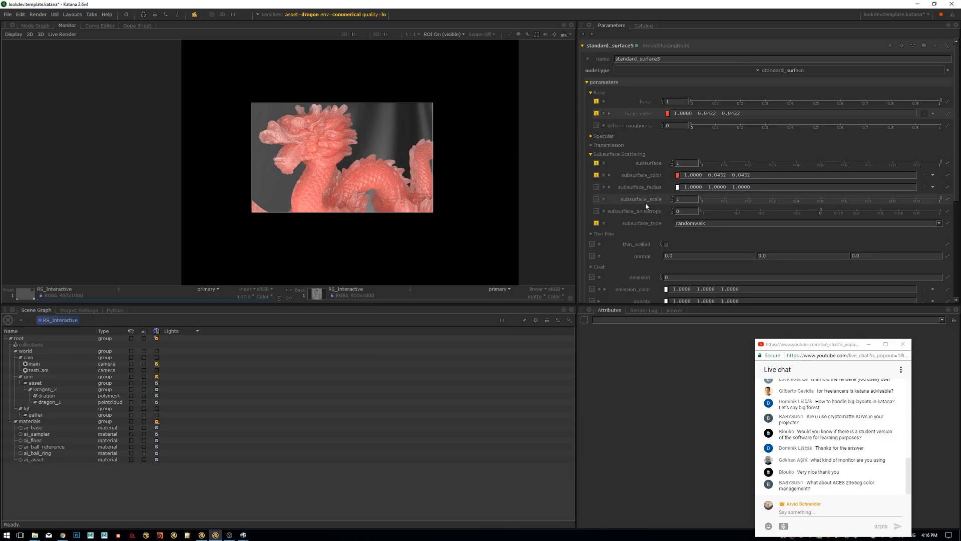
{"action": "left_click", "coordinate": [609, 186]}
{"action": "left_click_drag", "start_coordinate": [708, 230], "coordinate": [797, 231]}
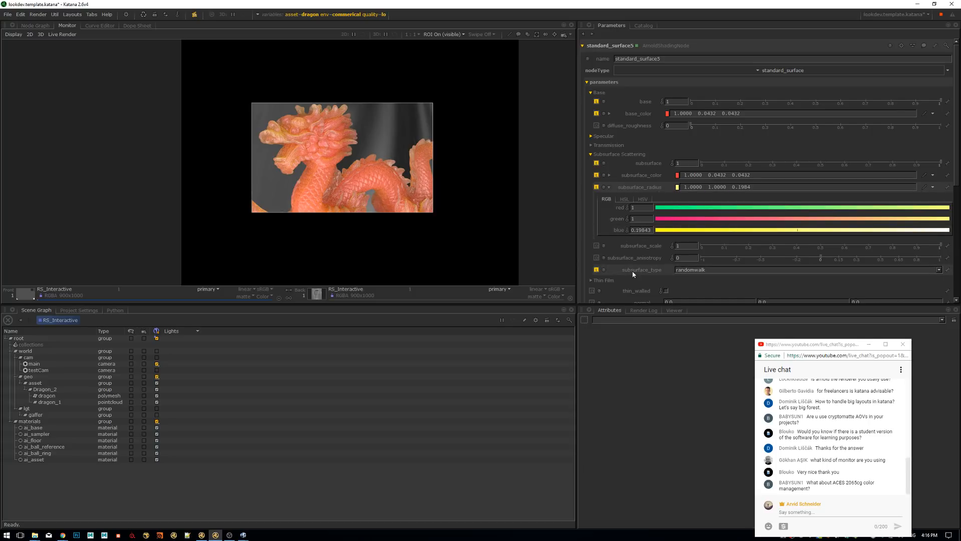
{"action": "left_click", "coordinate": [609, 187]}
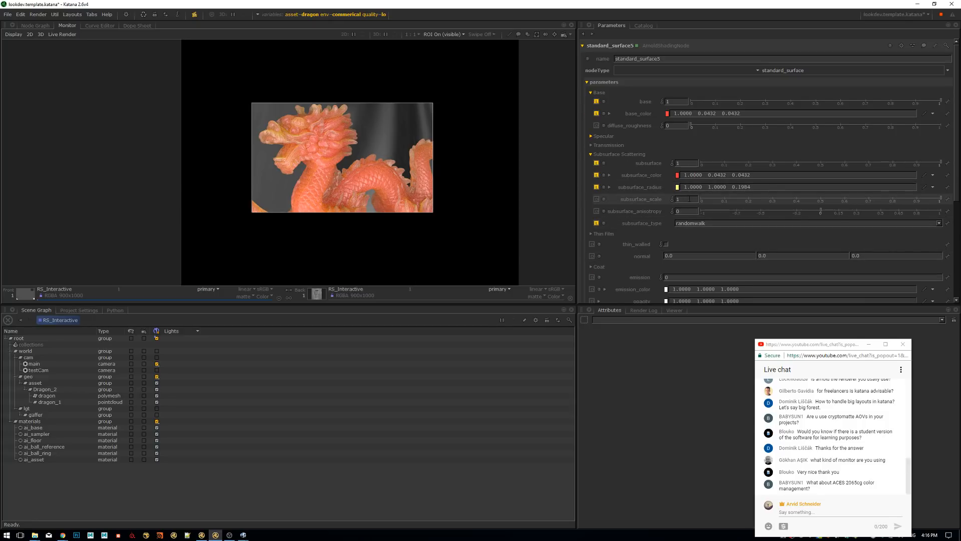
Try a subsurface_scale of 0.1, settle on 0.25, and raise the subsurface_anisotropy to 0.5 and finally 0.8
{"action": "type", "text": "0.1"}
{"action": "key", "text": "Return"}
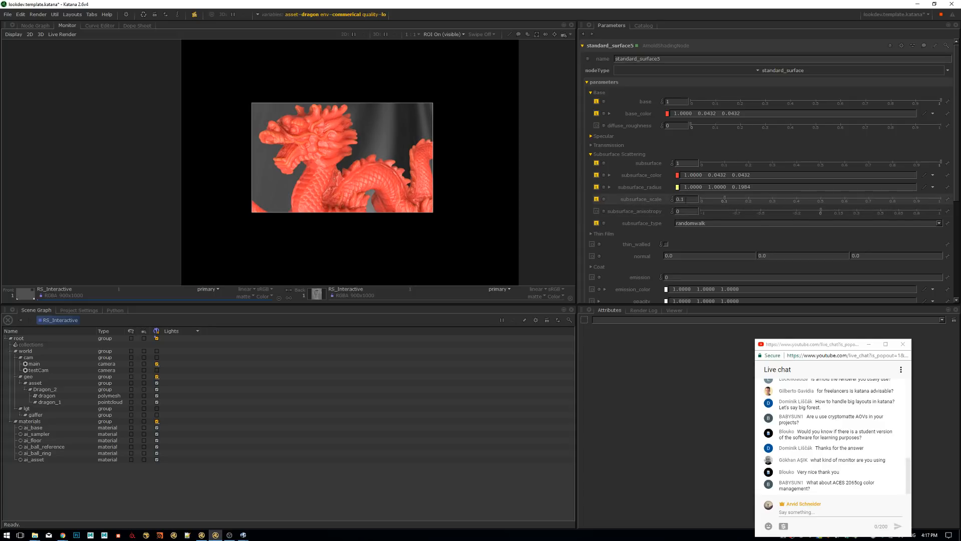
{"action": "key", "text": "BackSpace"}
{"action": "type", "text": "25"}
{"action": "key", "text": "Return"}
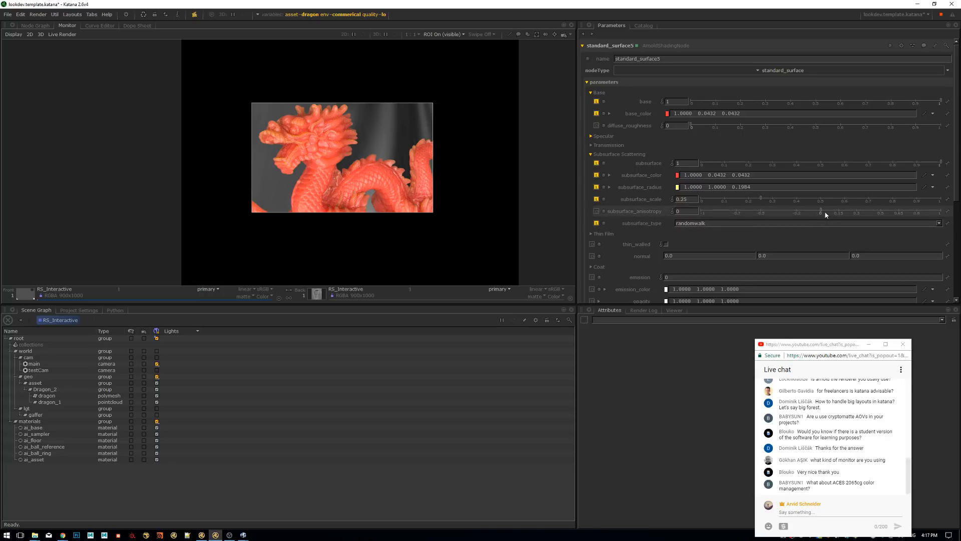
{"action": "left_click_drag", "start_coordinate": [844, 215], "coordinate": [883, 213]}
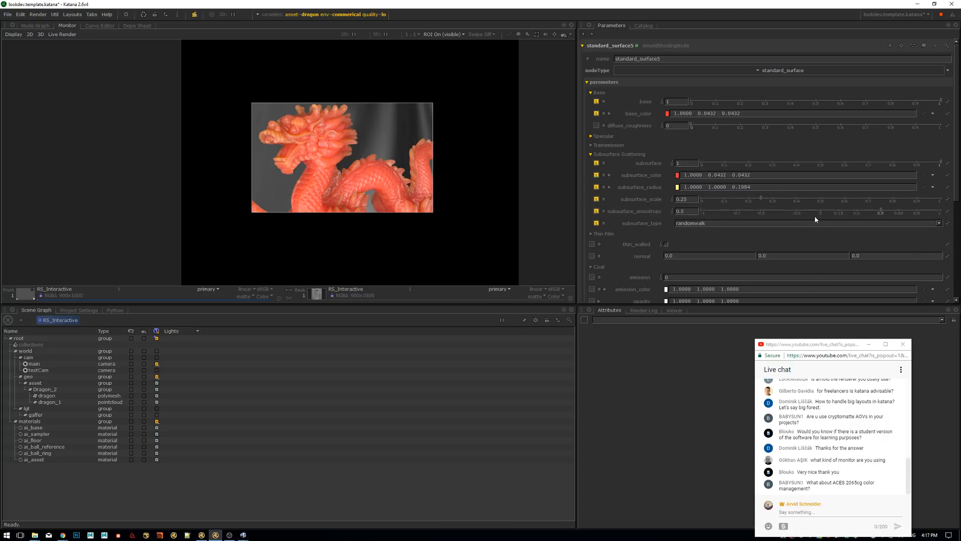
{"action": "left_click", "coordinate": [916, 212]}
Switch the global asset graph state variable to skellet, keeping the commerical environment and lo quality
{"action": "scroll", "coordinate": [420, 155], "scroll_direction": "down", "scroll_amount": 2}
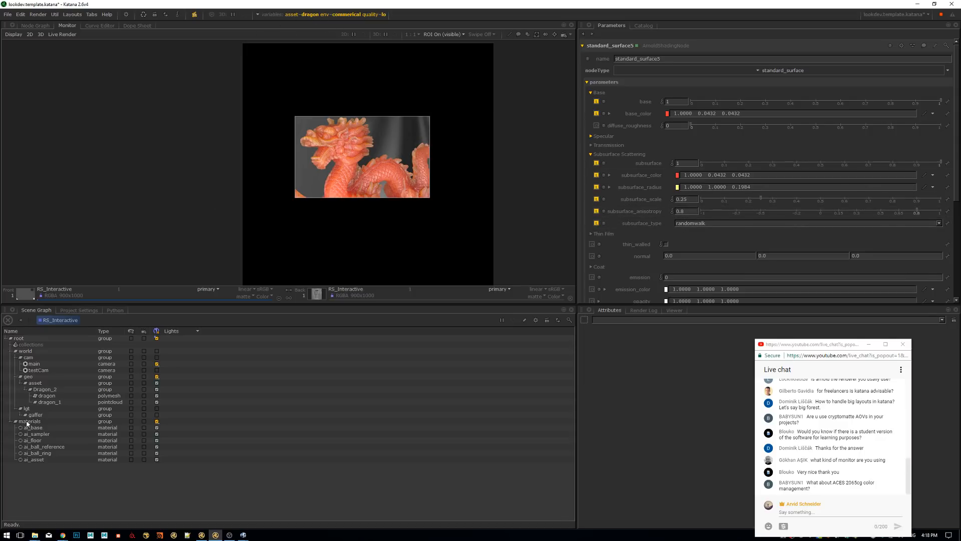
{"action": "left_click", "coordinate": [317, 15]}
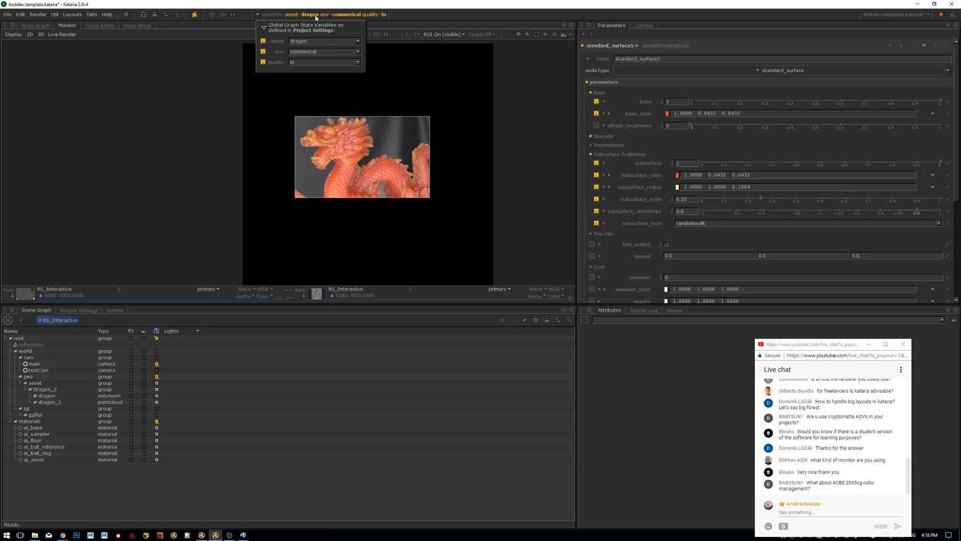
{"action": "left_click", "coordinate": [358, 42]}
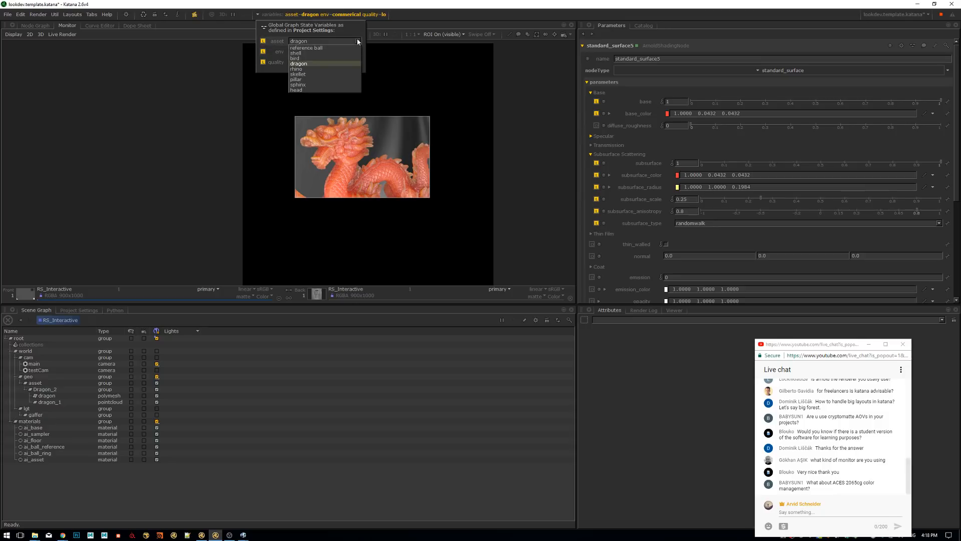
{"action": "left_click", "coordinate": [314, 73]}
{"action": "left_click", "coordinate": [224, 134]}
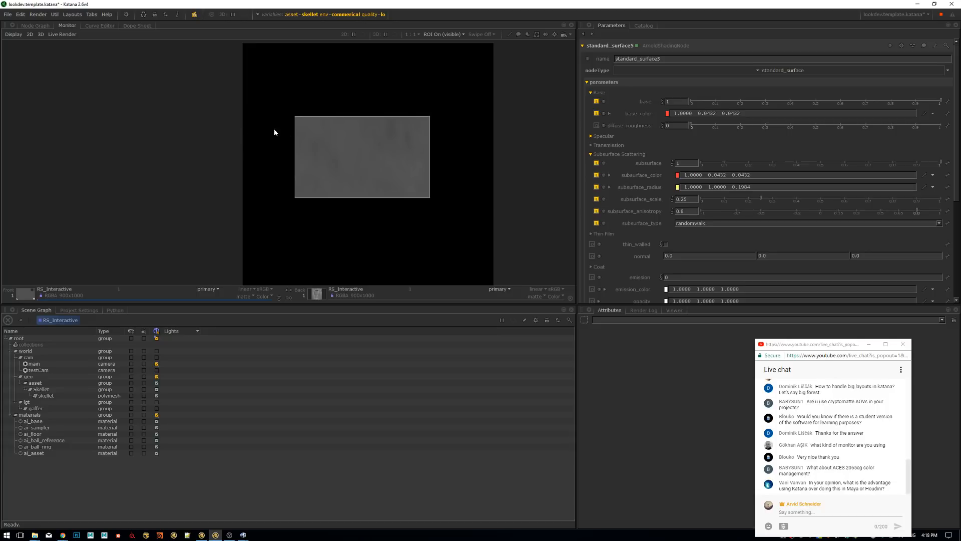
Restart the live render from the RS_Interactive node in the node graph
{"action": "middle_click_drag", "start_coordinate": [369, 151], "coordinate": [361, 132]}
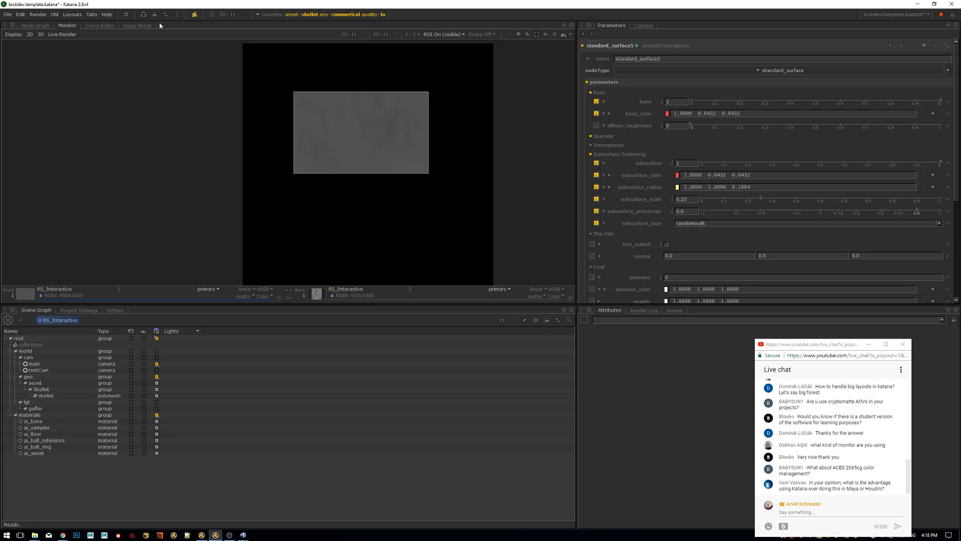
{"action": "left_click", "coordinate": [35, 25]}
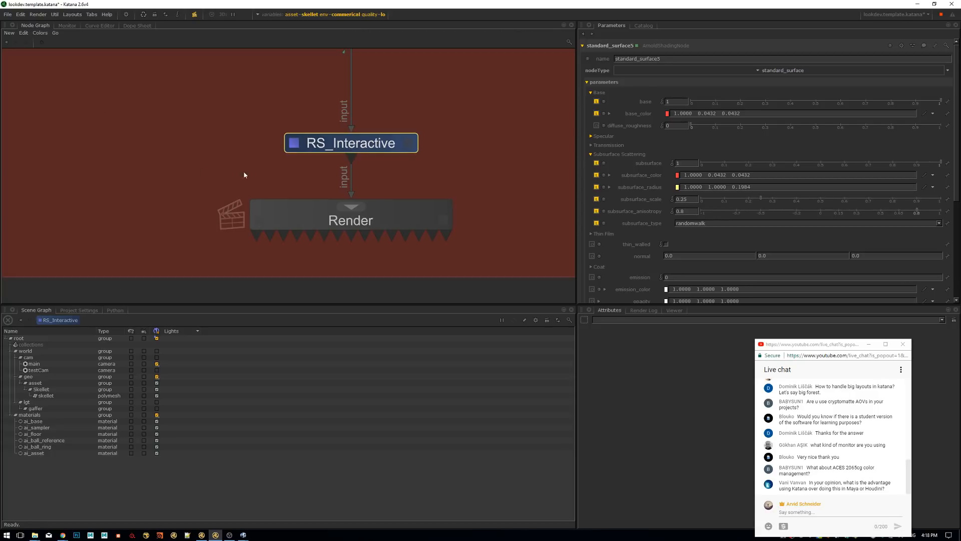
{"action": "right_click", "coordinate": [365, 150]}
{"action": "left_click", "coordinate": [405, 173]}
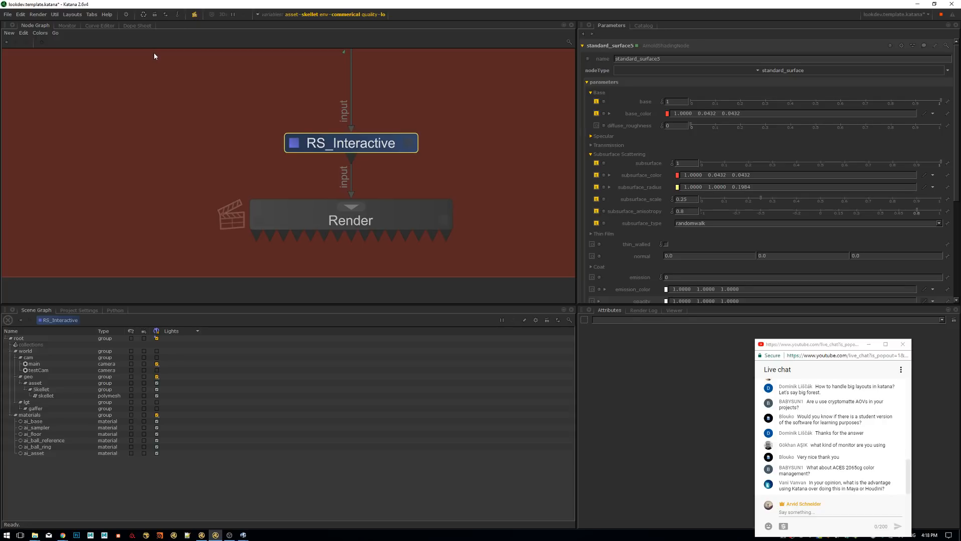
Resize the render region of interest in the monitor to span the skeleton figure from its raised arm to the bottom of the frame
{"action": "left_click", "coordinate": [67, 26]}
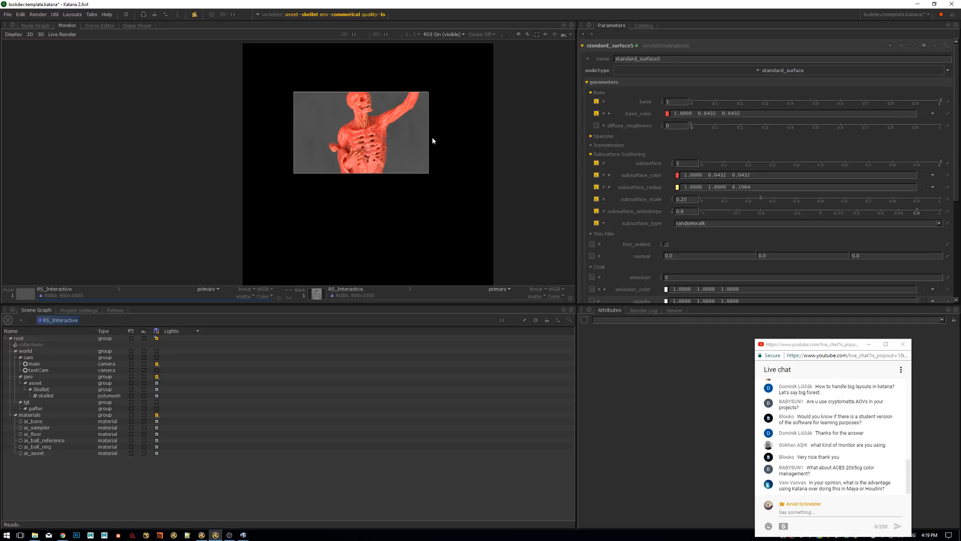
{"action": "left_click_drag", "start_coordinate": [310, 51], "coordinate": [406, 197], "text": "ctrl"}
{"action": "scroll", "coordinate": [407, 187], "scroll_direction": "down", "scroll_amount": 5}
{"action": "key", "text": "f"}
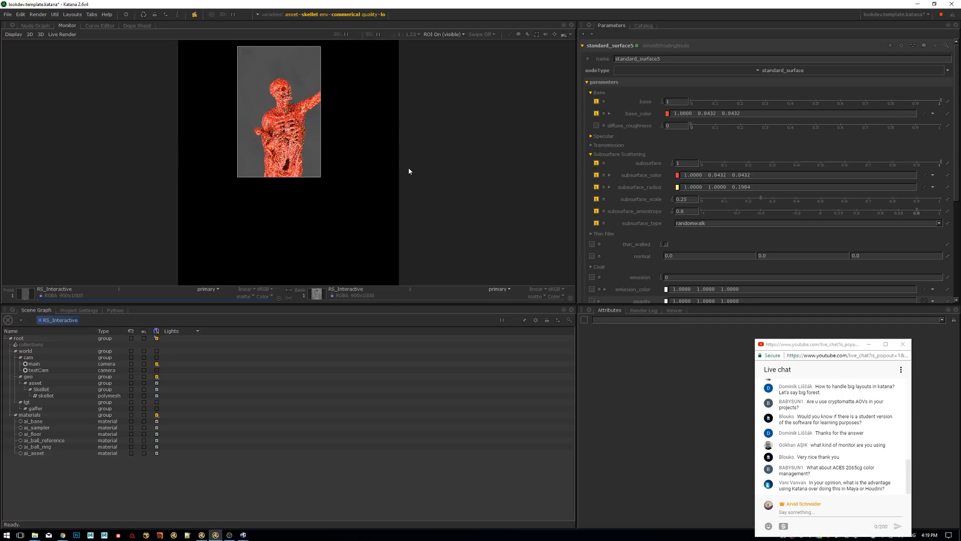
{"action": "scroll", "coordinate": [317, 167], "scroll_direction": "up", "scroll_amount": 1}
{"action": "middle_click_drag", "start_coordinate": [331, 166], "coordinate": [382, 133]}
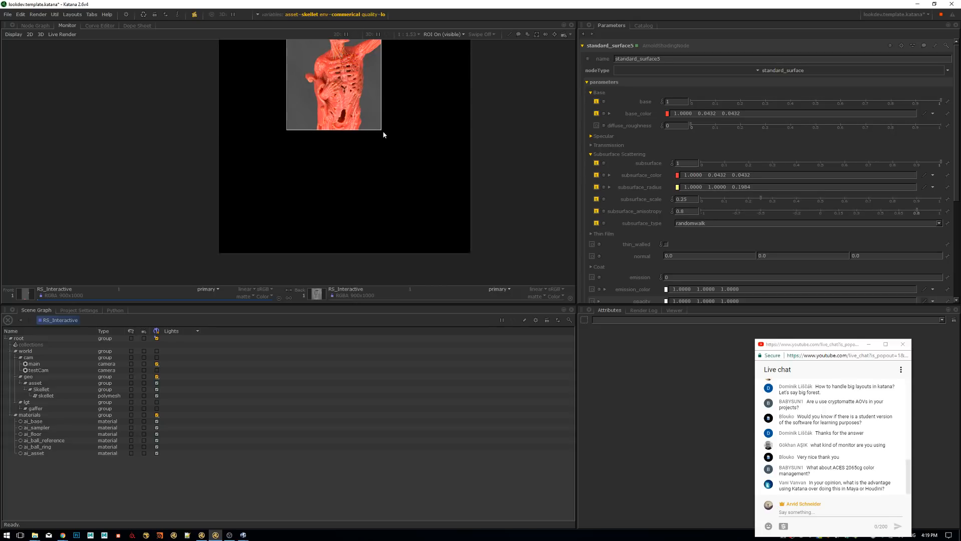
{"action": "left_click_drag", "start_coordinate": [388, 130], "coordinate": [382, 256]}
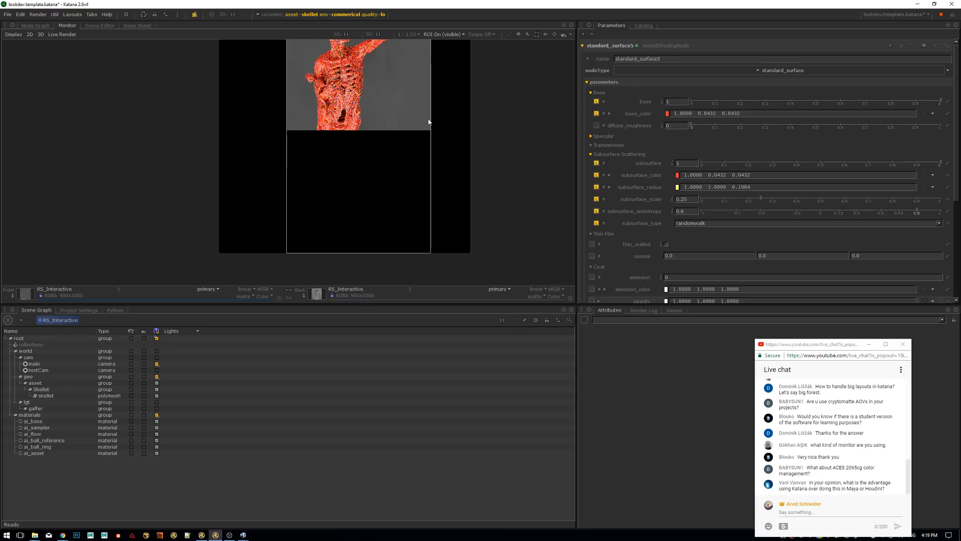
{"action": "middle_click_drag", "start_coordinate": [399, 101], "coordinate": [391, 163]}
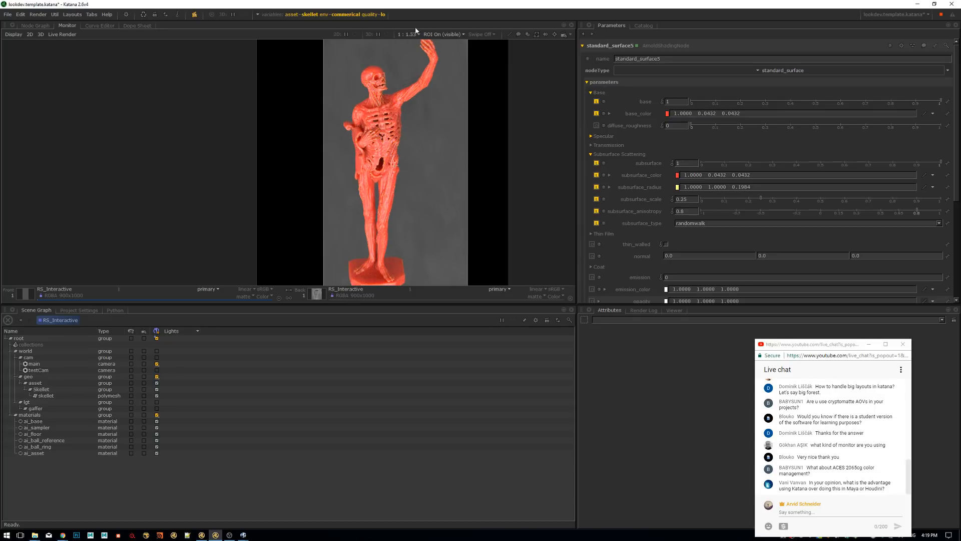
Examine the subsurface shading on the skull, neck and ribcage of the skeleton up close in the live render
{"action": "scroll", "coordinate": [434, 140], "scroll_direction": "up", "scroll_amount": 7}
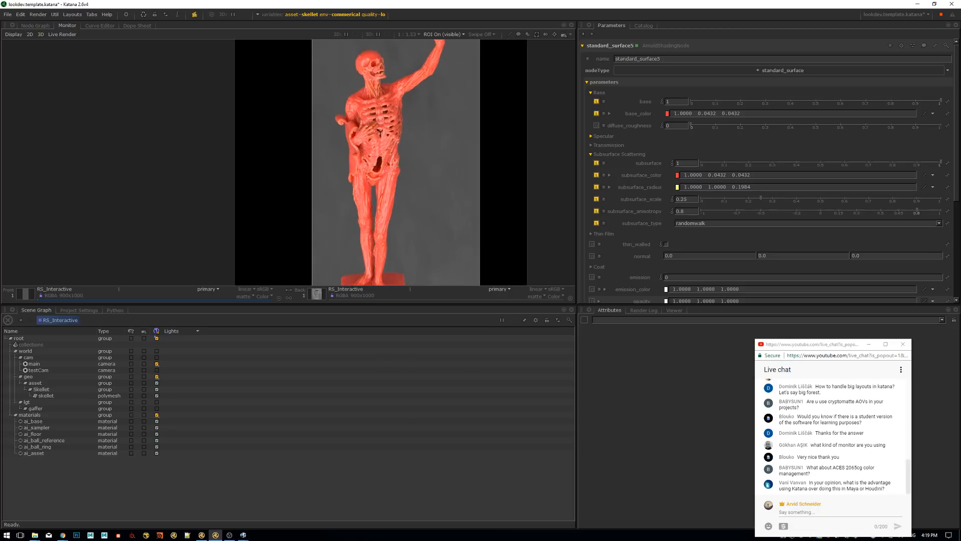
{"action": "middle_click_drag", "start_coordinate": [455, 125], "coordinate": [419, 162]}
{"action": "scroll", "coordinate": [418, 171], "scroll_direction": "down", "scroll_amount": 4}
{"action": "middle_click_drag", "start_coordinate": [413, 55], "coordinate": [409, 171]}
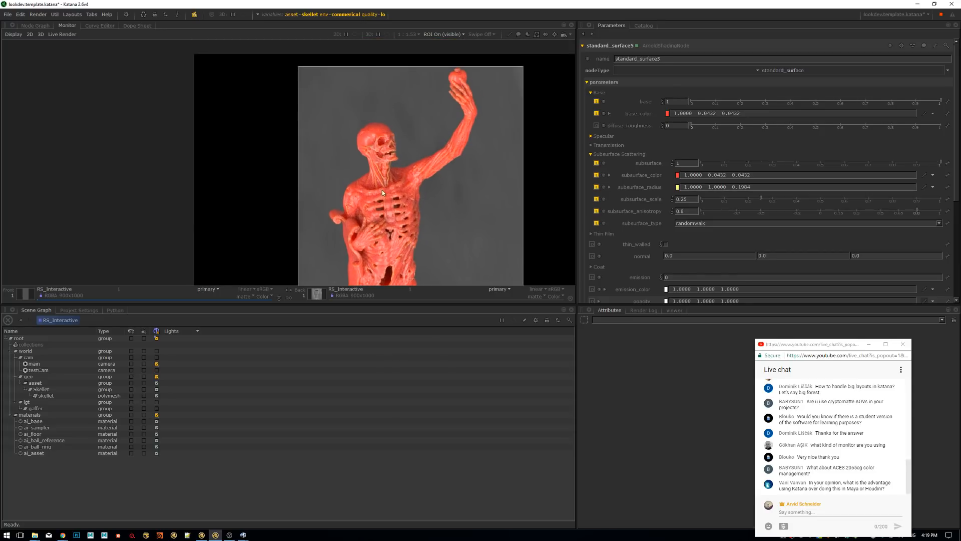
{"action": "scroll", "coordinate": [415, 147], "scroll_direction": "up", "scroll_amount": 5}
{"action": "scroll", "coordinate": [428, 145], "scroll_direction": "up", "scroll_amount": 1}
{"action": "middle_click_drag", "start_coordinate": [455, 97], "coordinate": [438, 127]}
{"action": "scroll", "coordinate": [426, 250], "scroll_direction": "down", "scroll_amount": 3}
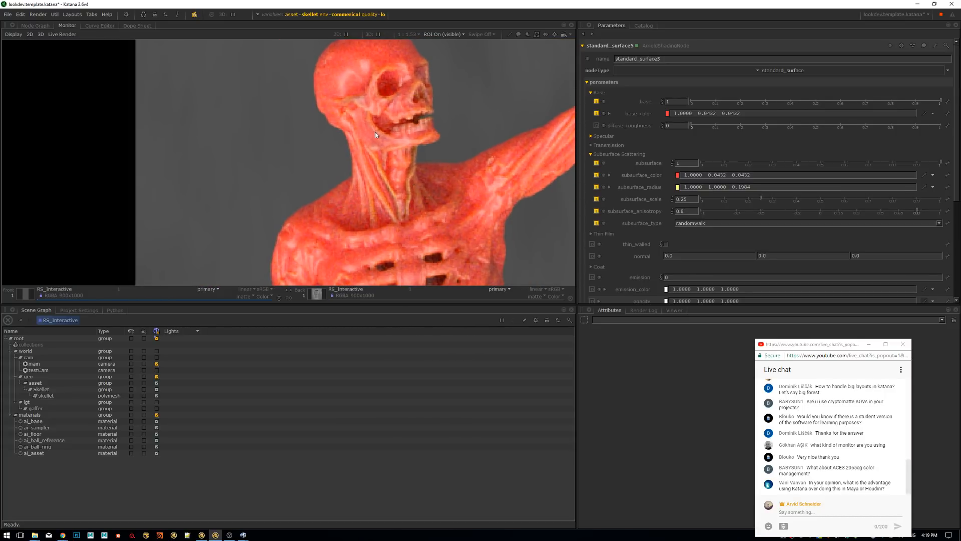
{"action": "middle_click_drag", "start_coordinate": [397, 221], "coordinate": [379, 270]}
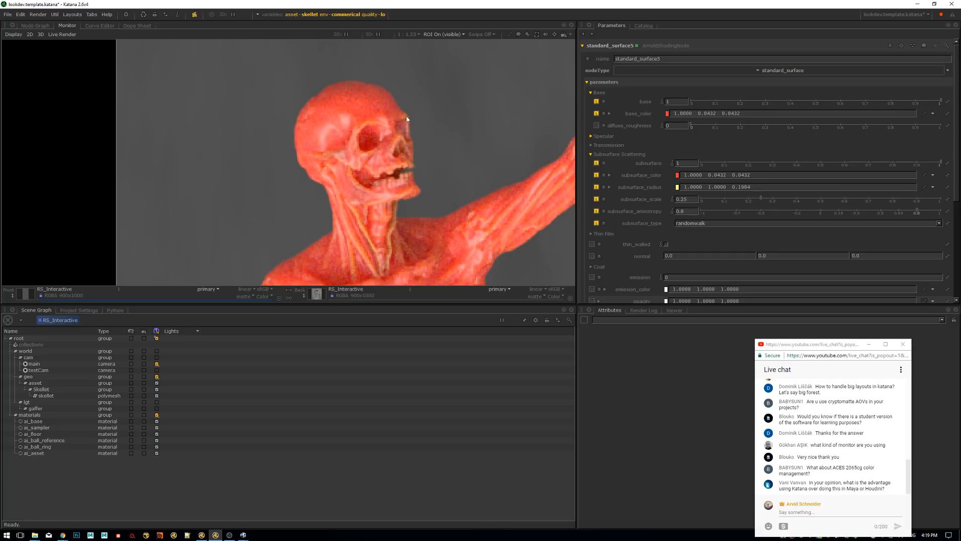
Inspect the subsurface shading on the skeleton's pelvis and legs, and review the figure as a whole
{"action": "middle_click_drag", "start_coordinate": [424, 215], "coordinate": [390, 112]}
{"action": "scroll", "coordinate": [393, 140], "scroll_direction": "down", "scroll_amount": 3}
{"action": "middle_click_drag", "start_coordinate": [425, 245], "coordinate": [407, 62]}
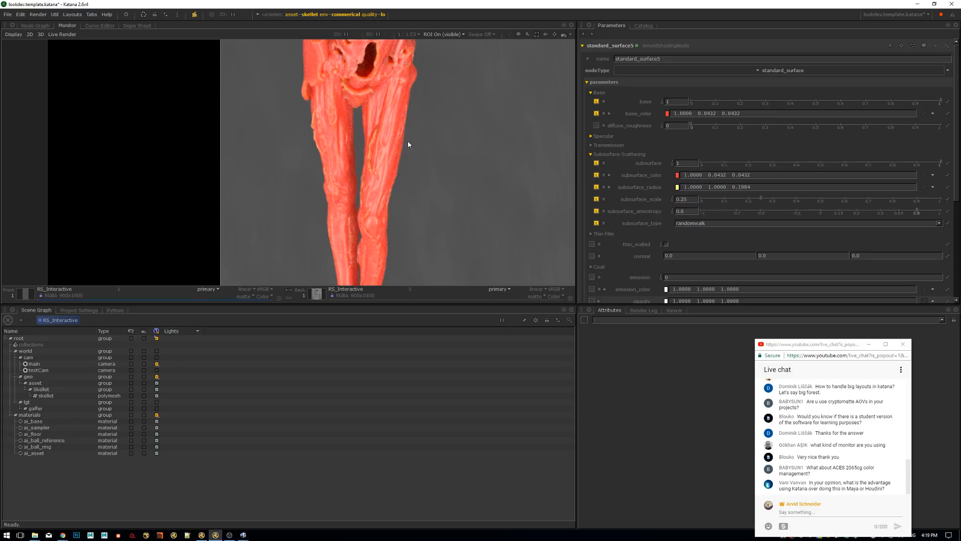
{"action": "key", "text": "Tab"}
{"action": "key", "text": "Tab"}
{"action": "key", "text": "Tab"}
{"action": "key", "text": "Tab"}
{"action": "middle_click_drag", "start_coordinate": [419, 77], "coordinate": [372, 183]}
{"action": "scroll", "coordinate": [389, 168], "scroll_direction": "down", "scroll_amount": 3}
{"action": "scroll", "coordinate": [386, 56], "scroll_direction": "down", "scroll_amount": 2}
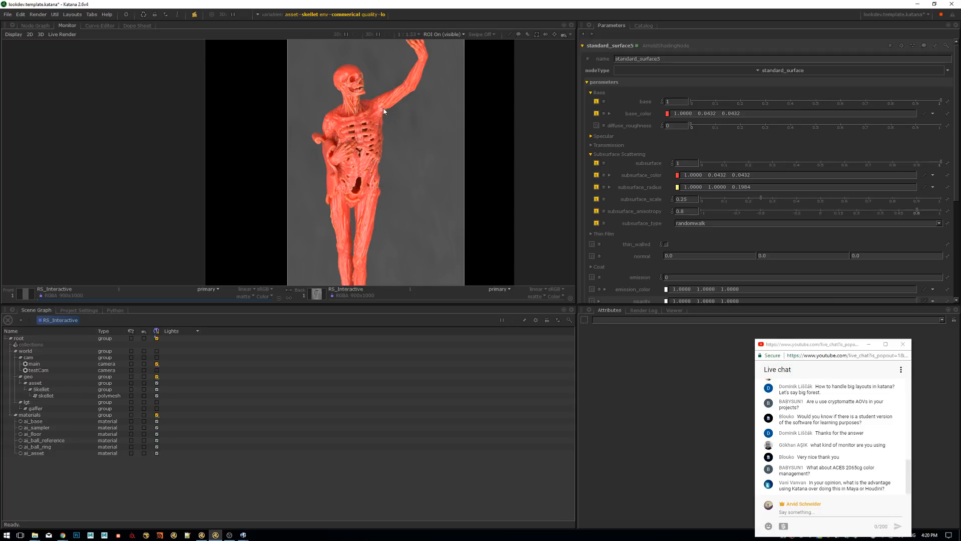
Set the global graph state variables to the reference ball asset, the studio environment and med quality
{"action": "left_click", "coordinate": [315, 18]}
{"action": "left_click", "coordinate": [344, 42]}
{"action": "left_click", "coordinate": [333, 49]}
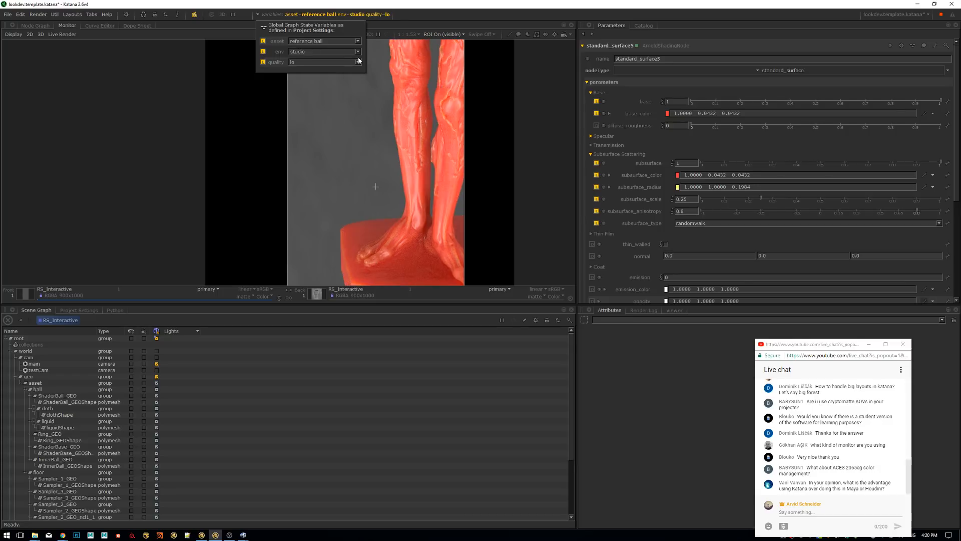
{"action": "left_click", "coordinate": [356, 64]}
{"action": "key", "text": "BackSpace"}
{"action": "key", "text": "BackSpace"}
{"action": "type", "text": "med"}
{"action": "key", "text": "Return"}
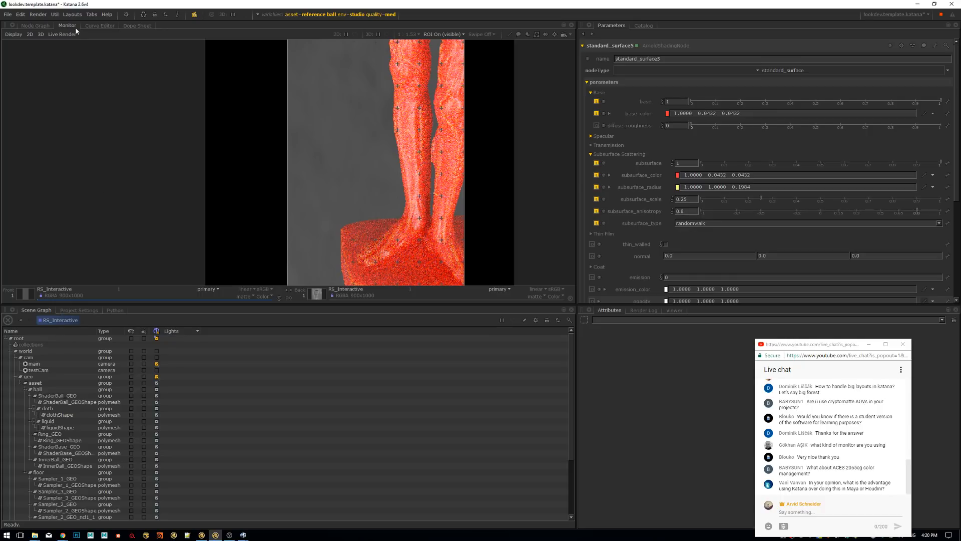
Restart the live render from the RS_Interactive node and frame the reference ball in the monitor
{"action": "left_click", "coordinate": [36, 26]}
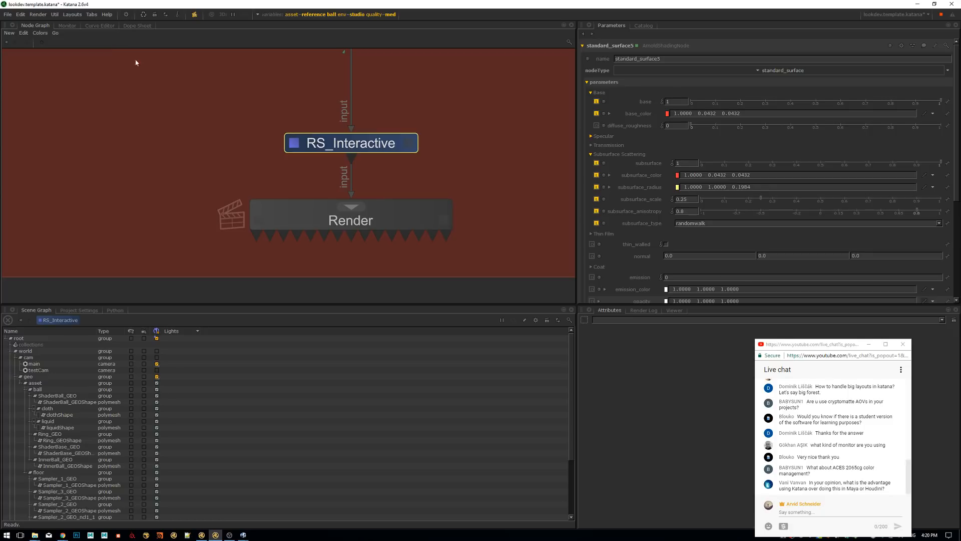
{"action": "left_click", "coordinate": [67, 25]}
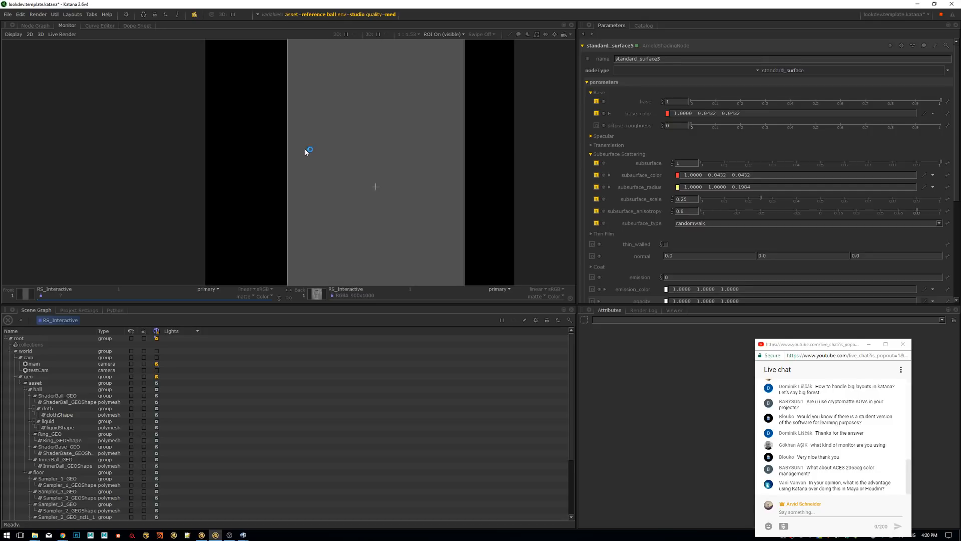
{"action": "middle_click_drag", "start_coordinate": [317, 152], "coordinate": [275, 141]}
{"action": "scroll", "coordinate": [358, 127], "scroll_direction": "down", "scroll_amount": 3}
{"action": "scroll", "coordinate": [323, 113], "scroll_direction": "up", "scroll_amount": 1}
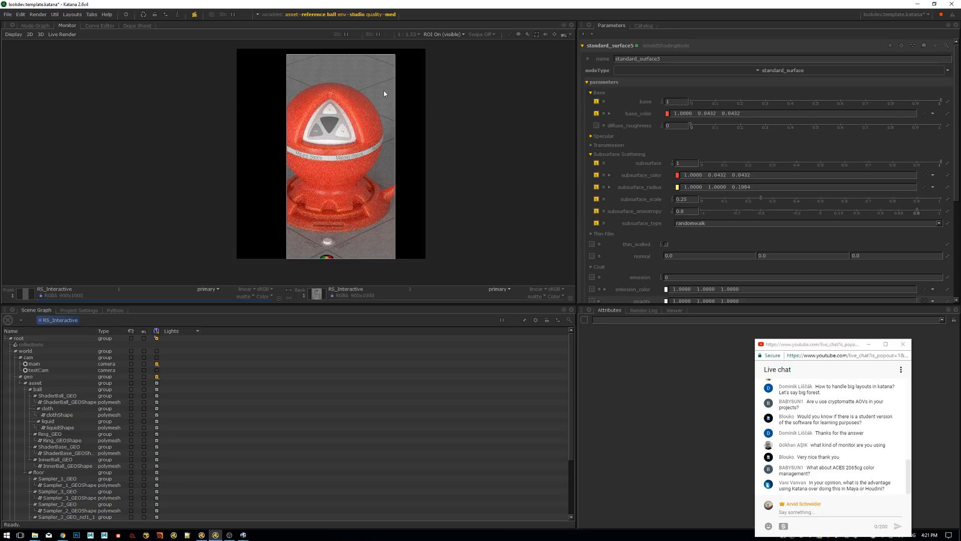
Examine the red subsurface material on the reference ball and its base in the studio live render
{"action": "middle_click_drag", "start_coordinate": [363, 116], "coordinate": [410, 109]}
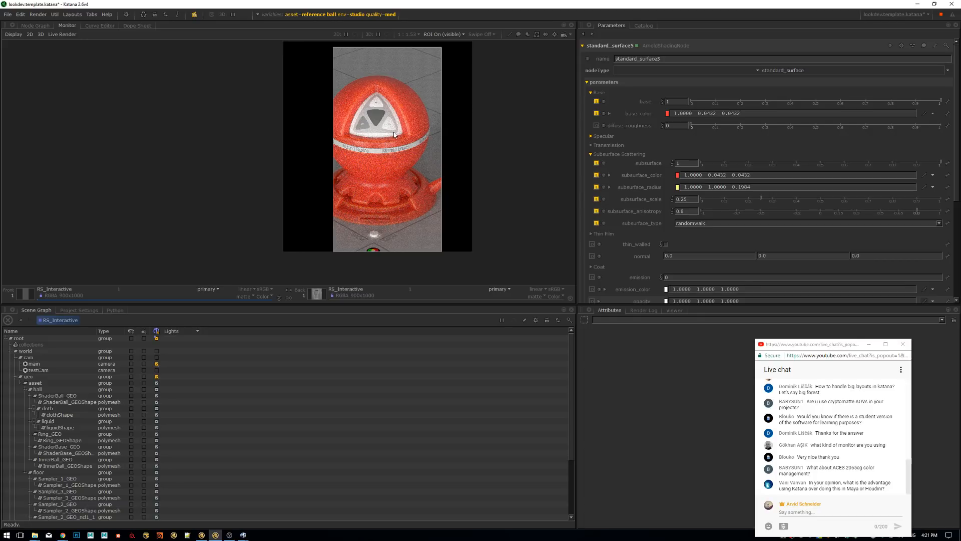
{"action": "scroll", "coordinate": [394, 134], "scroll_direction": "down", "scroll_amount": 1}
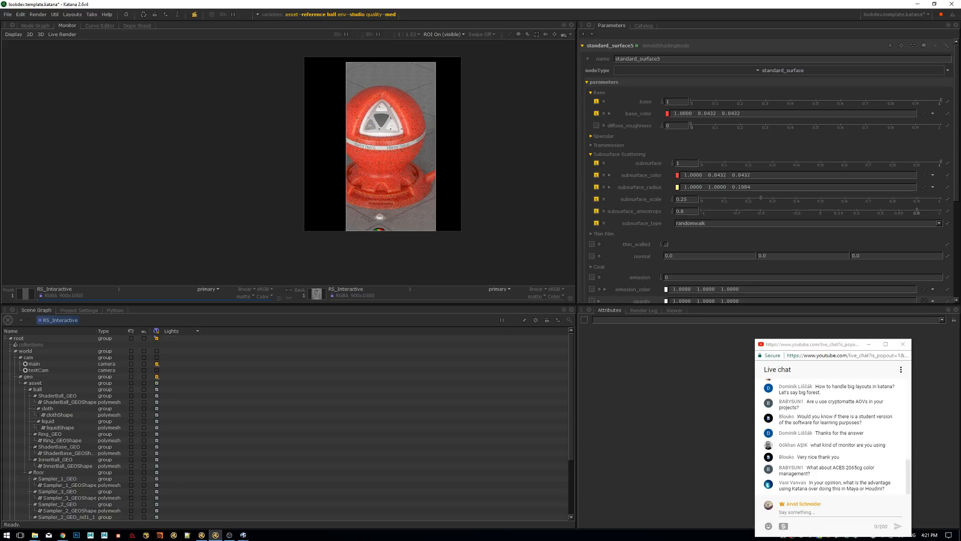
{"action": "scroll", "coordinate": [394, 134], "scroll_direction": "up", "scroll_amount": 3}
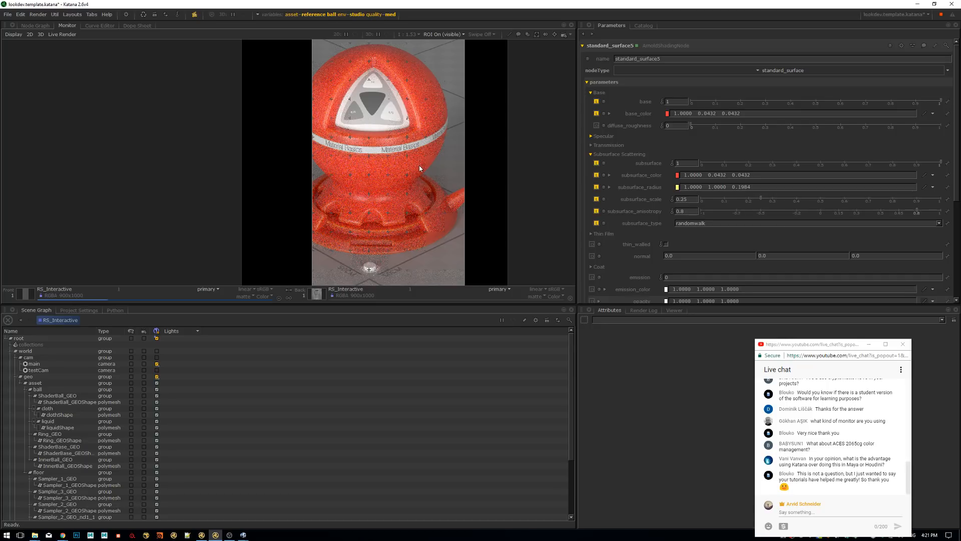
{"action": "mouse_move", "coordinate": [407, 187]}
{"action": "middle_mouse_down"}
{"action": "mouse_move", "coordinate": [411, 171]}
{"action": "mouse_move", "coordinate": [413, 179]}
{"action": "middle_mouse_up"}
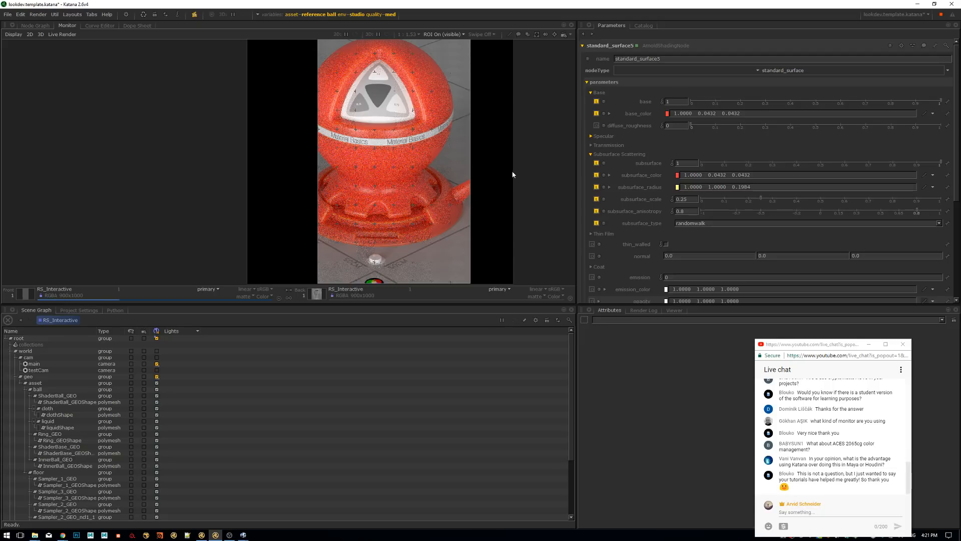